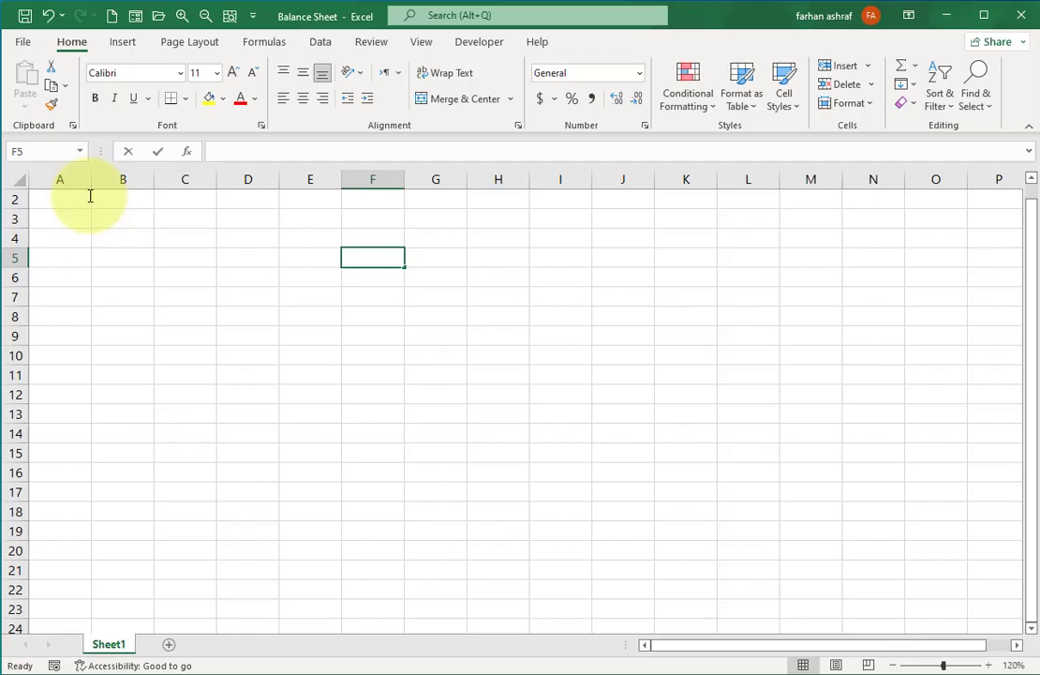
Widen columns A through D
drag(89, 199, 255, 201)
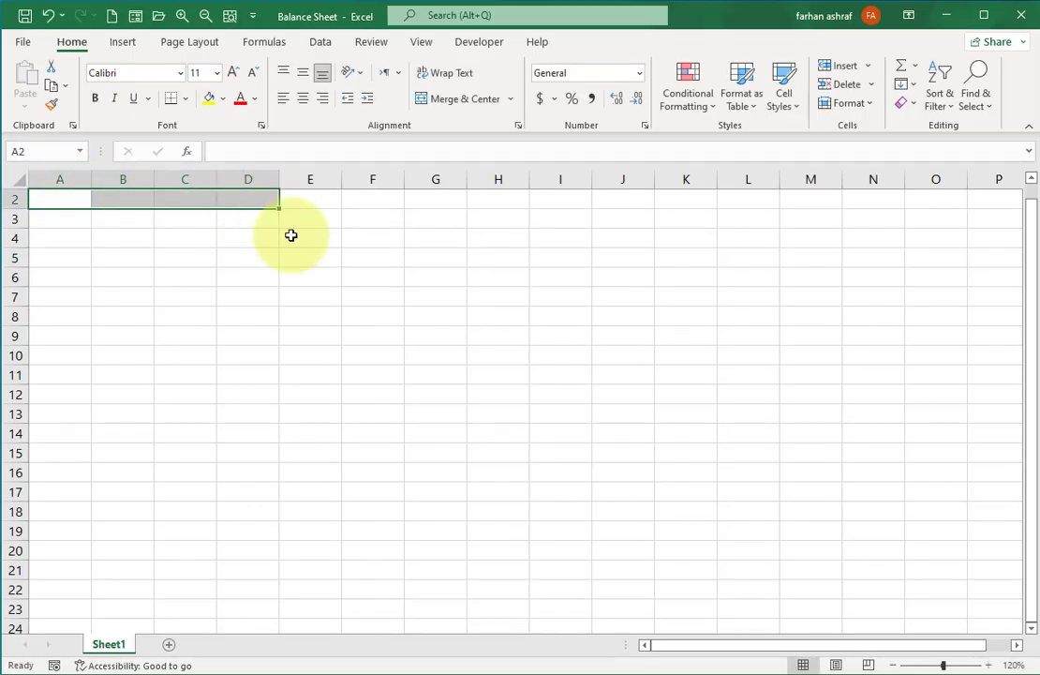
drag(91, 178, 309, 179)
drag(198, 179, 282, 179)
click(591, 238)
Merge and centre A2:D2 and enter the title 'ABC info Com Pvt. Ltd'
drag(102, 200, 473, 197)
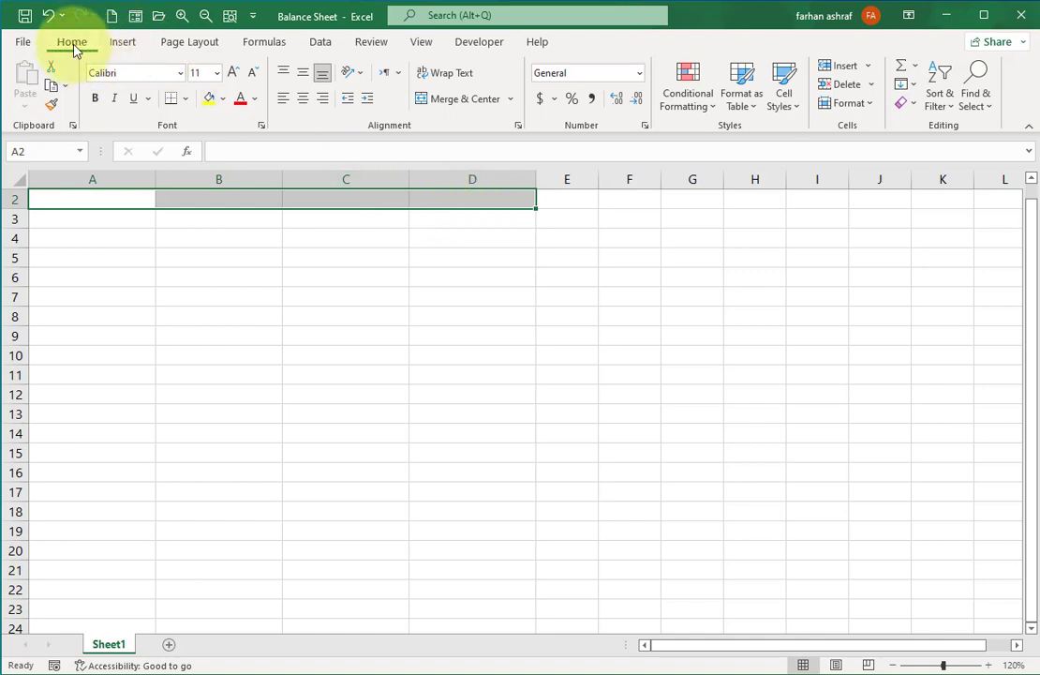
click(471, 99)
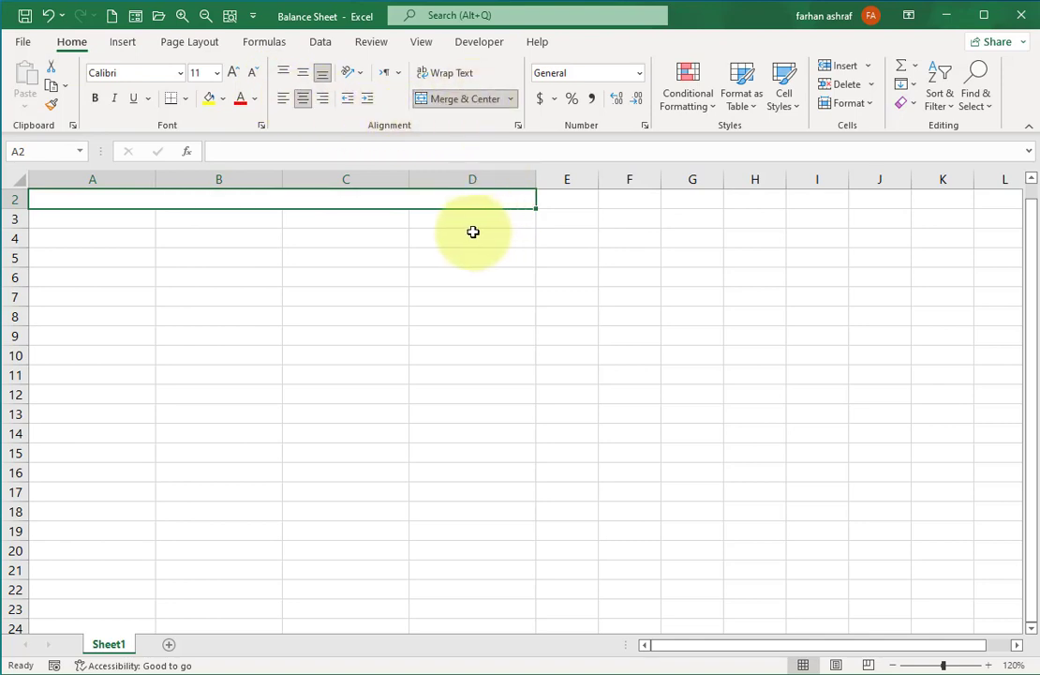
text(ABC i)
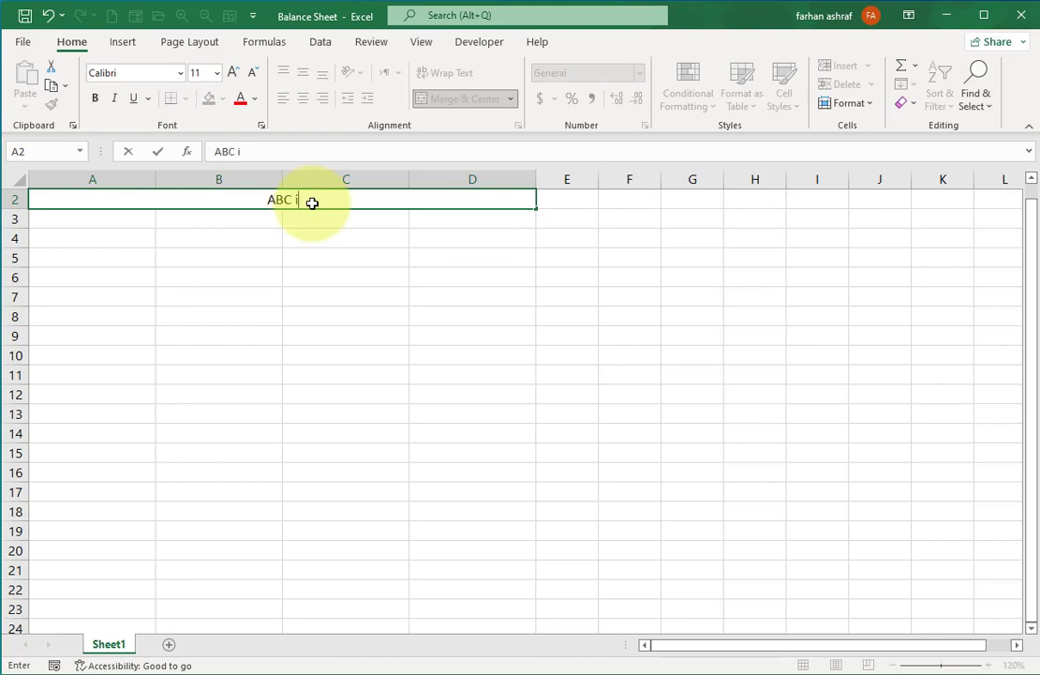
text(nfo Com Pvt. Ltd)
key(Return)
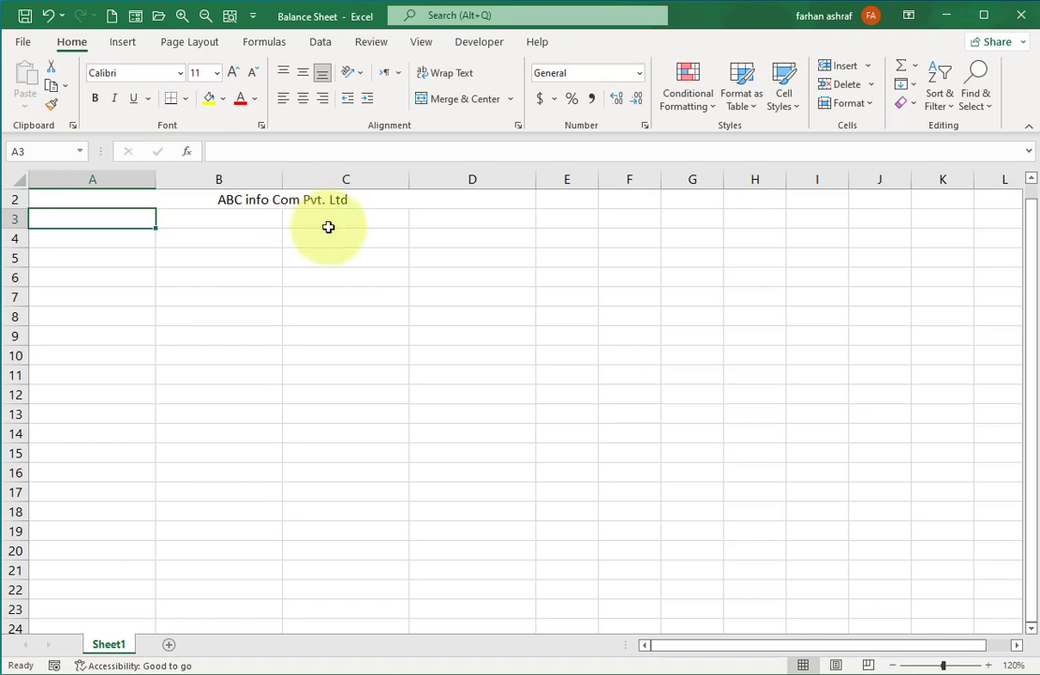
Merge A3:D3 and enter the company's street address, then its mobile number on a second line
drag(95, 217, 519, 218)
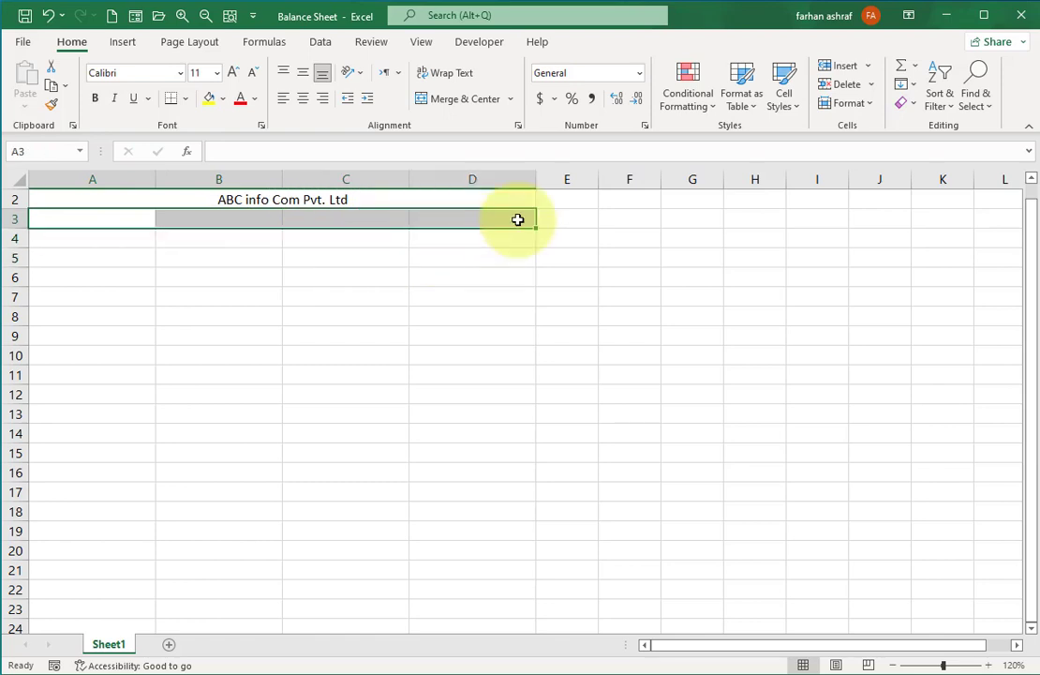
click(463, 99)
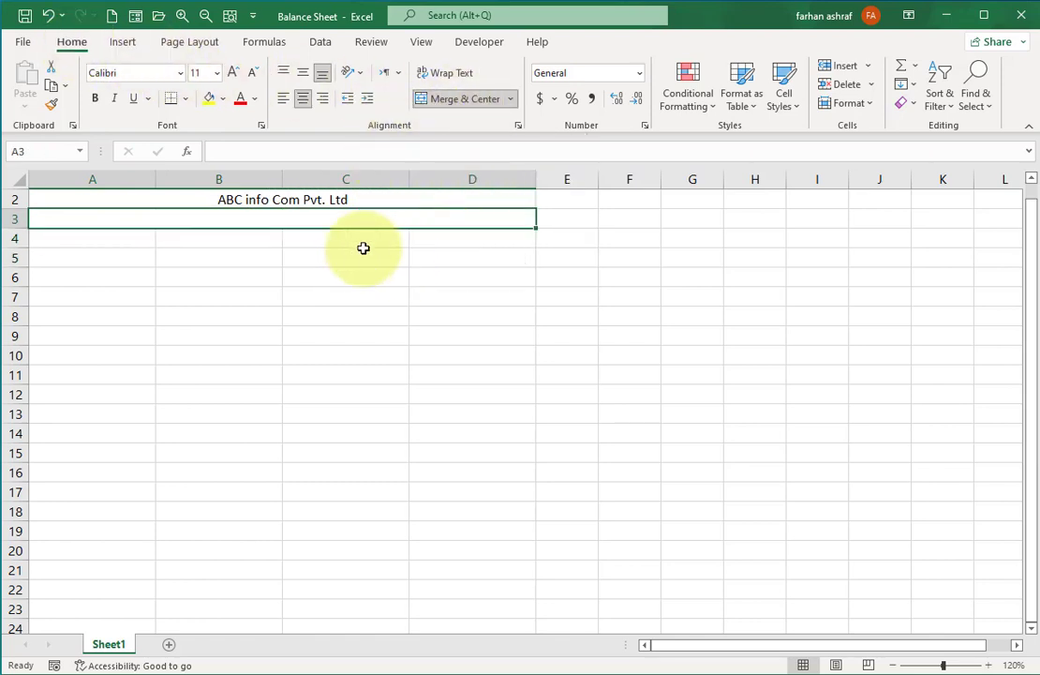
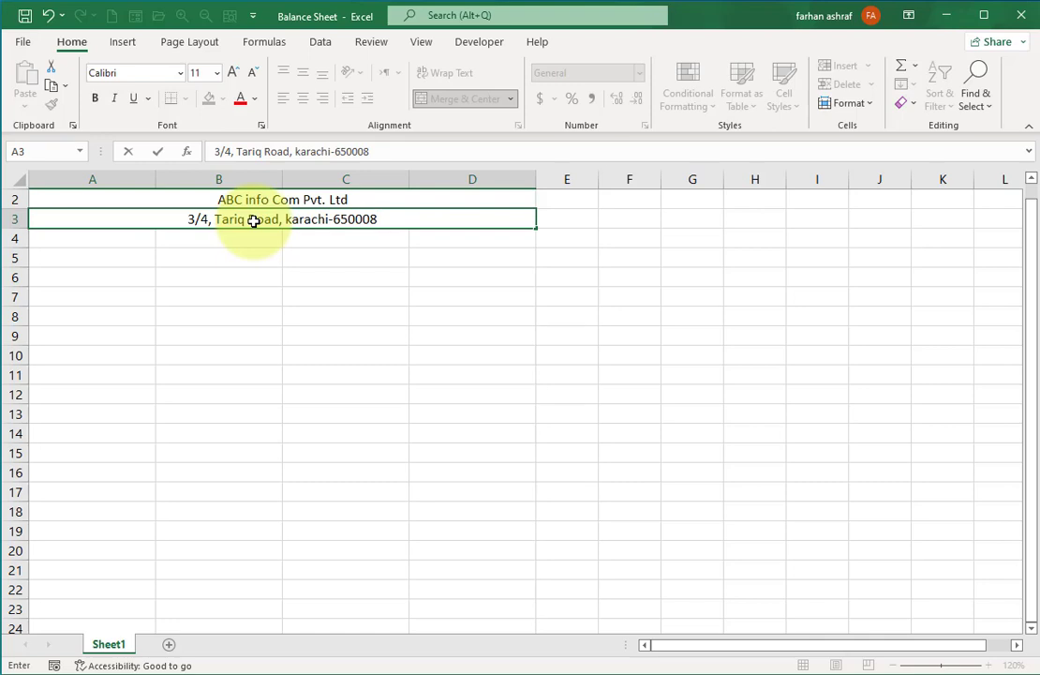
key(Return)
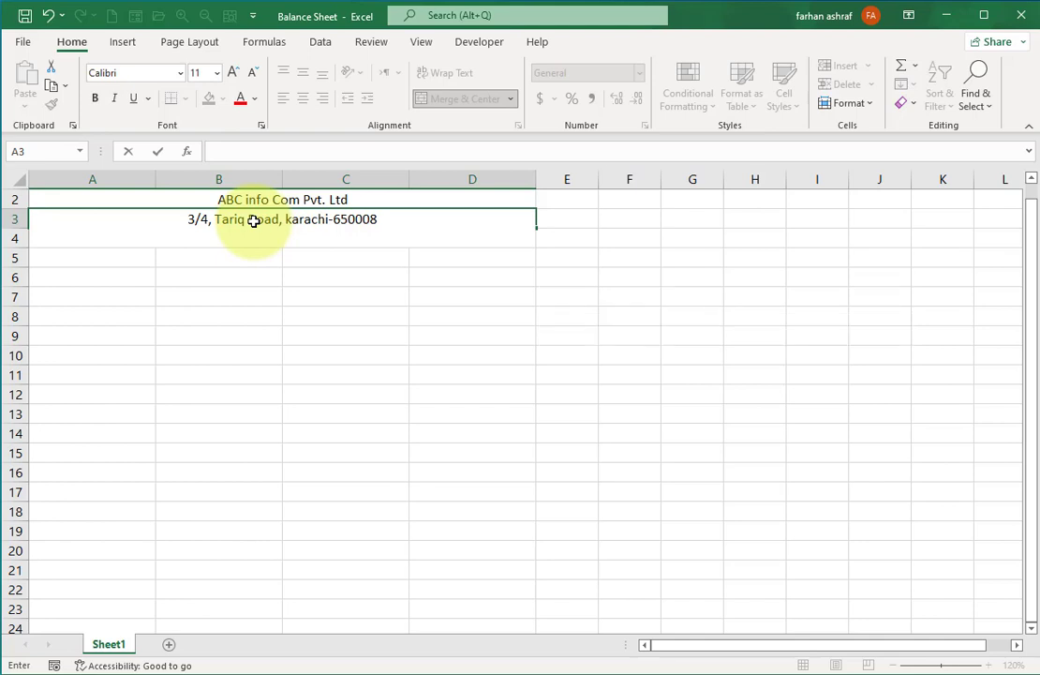
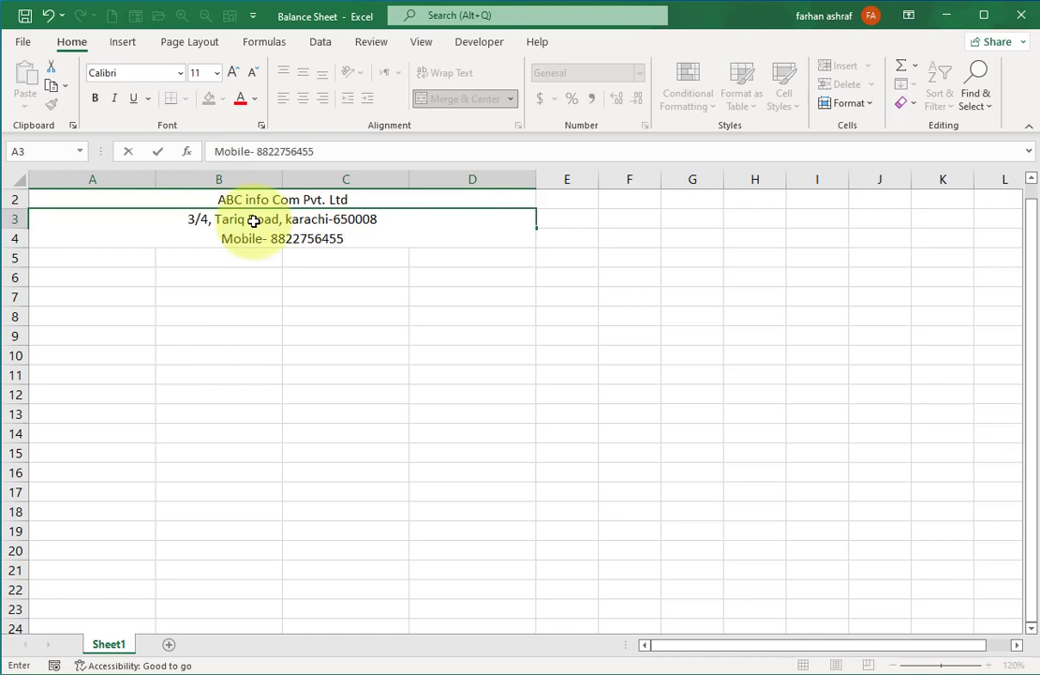
key(Return)
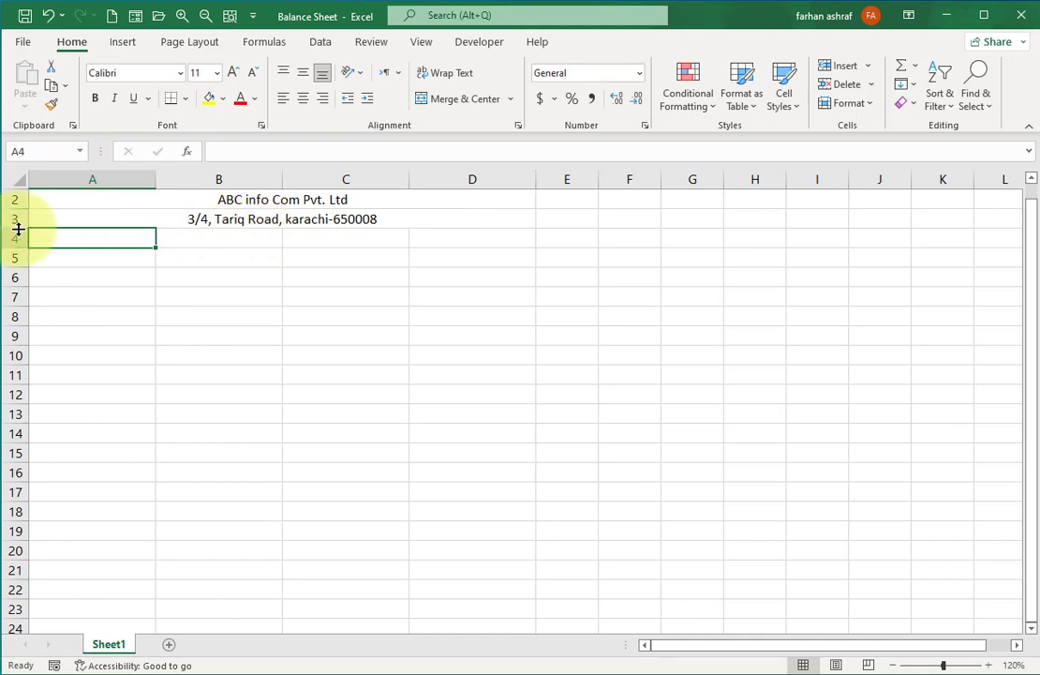
Set the company name to font size 20 and heighten rows 2 and 3 to fit
drag(20, 228, 18, 251)
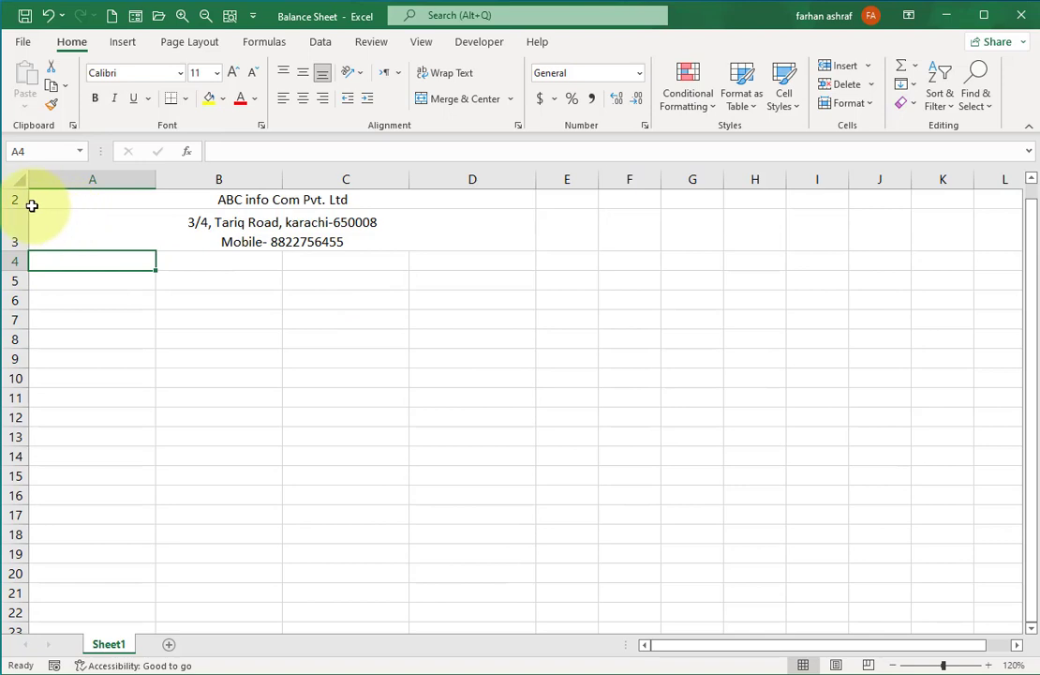
drag(23, 209, 24, 212)
click(108, 204)
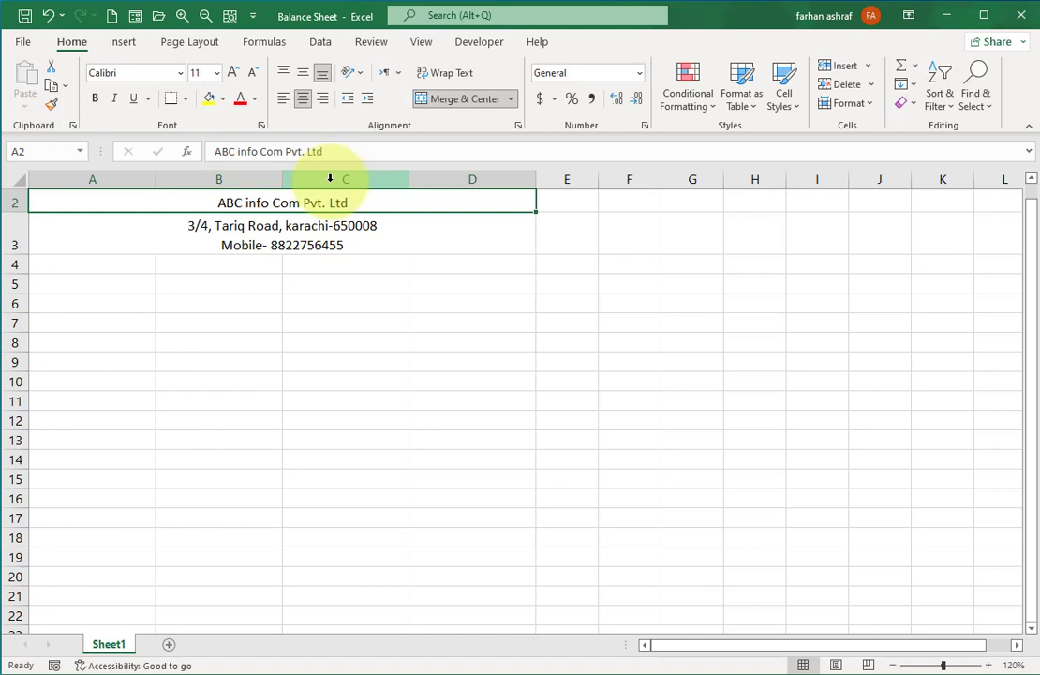
click(216, 72)
click(203, 243)
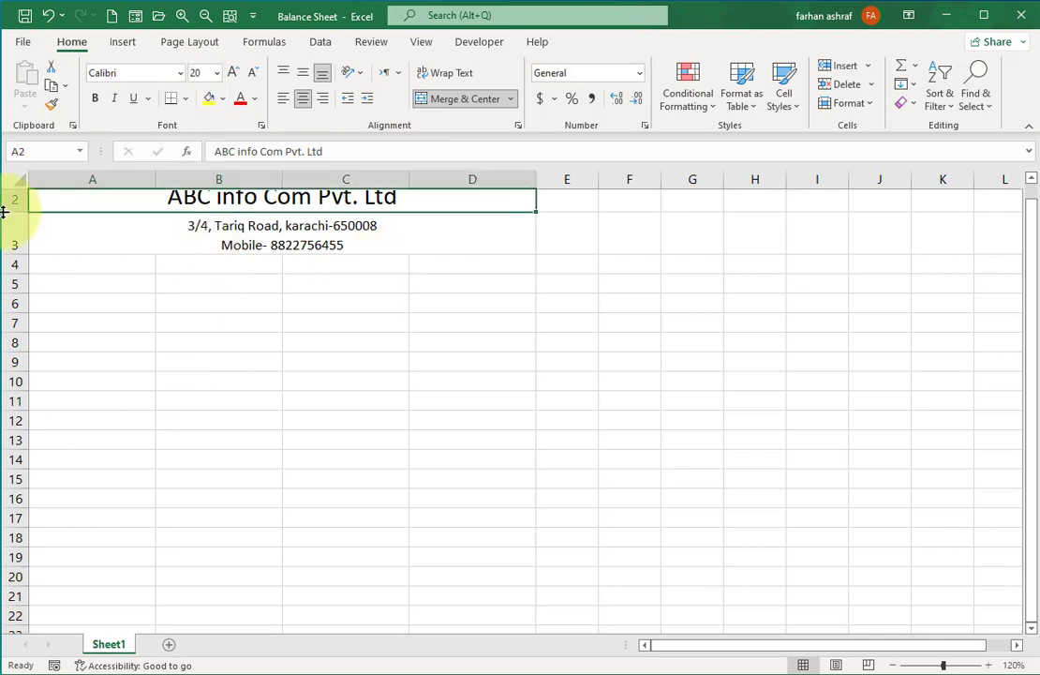
drag(14, 213, 16, 223)
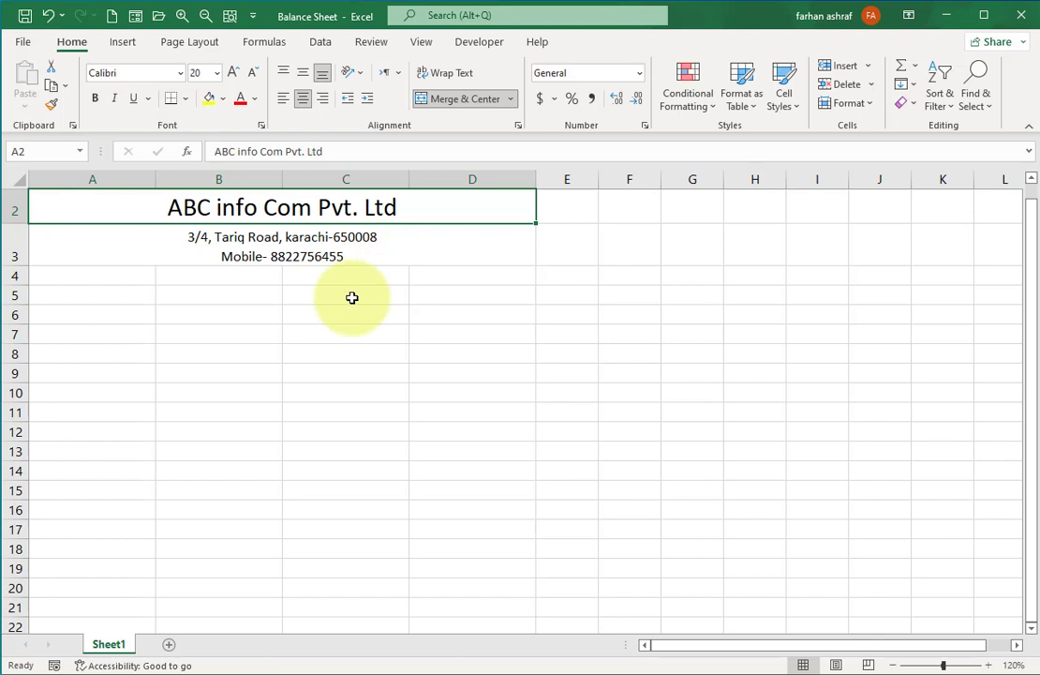
click(303, 99)
click(304, 100)
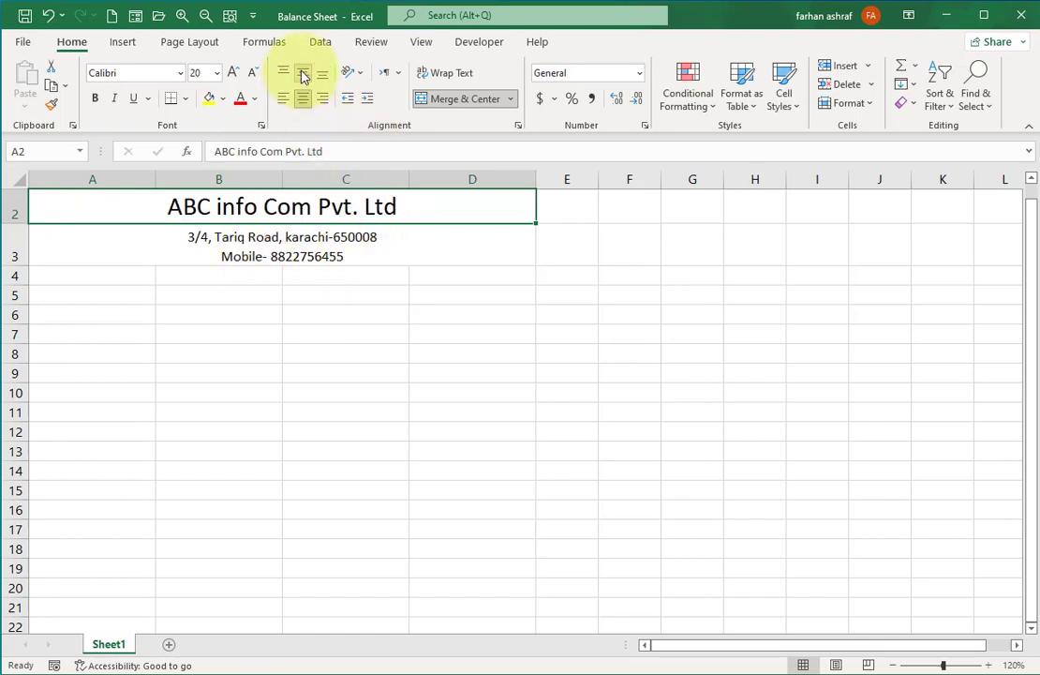
Centre the address cell horizontally and vertically, then select A5:D5
click(225, 253)
click(303, 102)
click(303, 99)
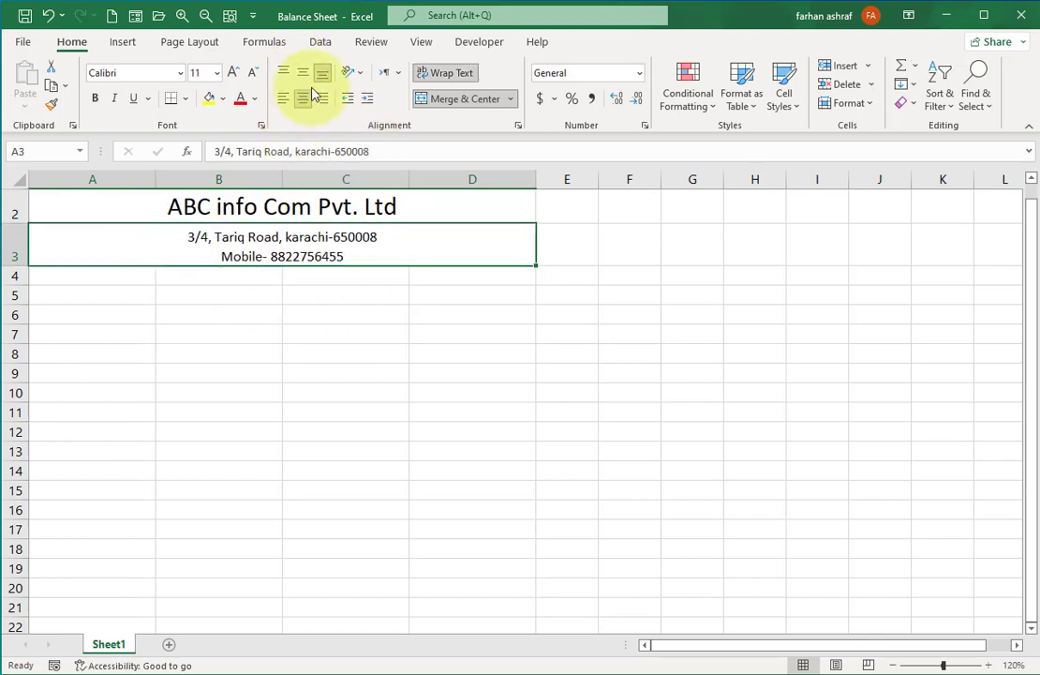
click(303, 73)
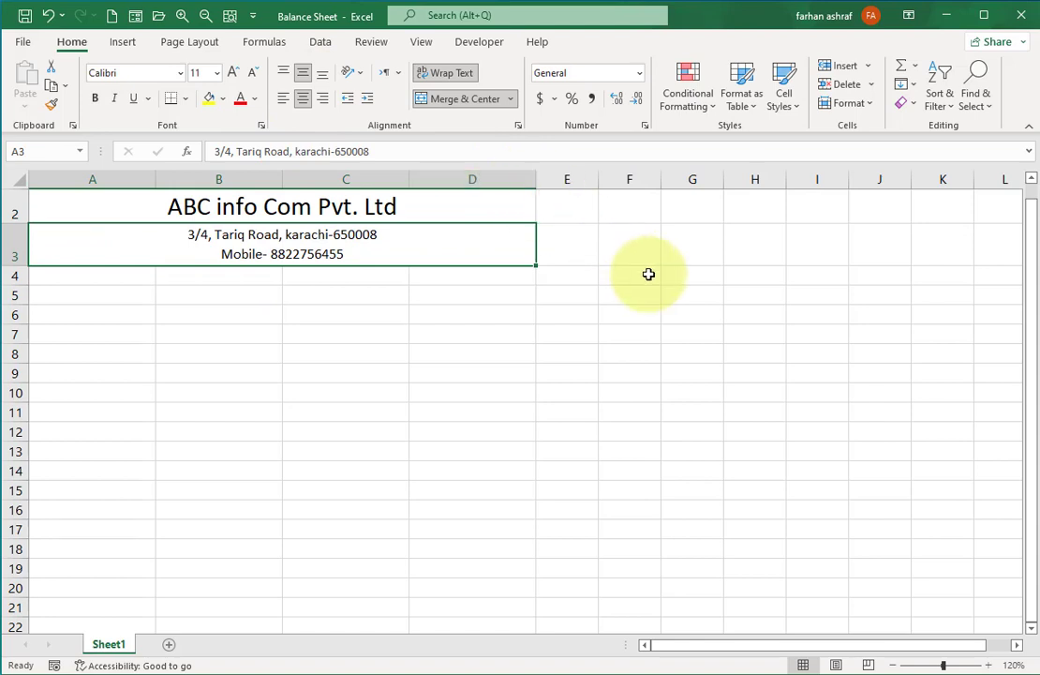
click(92, 295)
drag(151, 296, 495, 302)
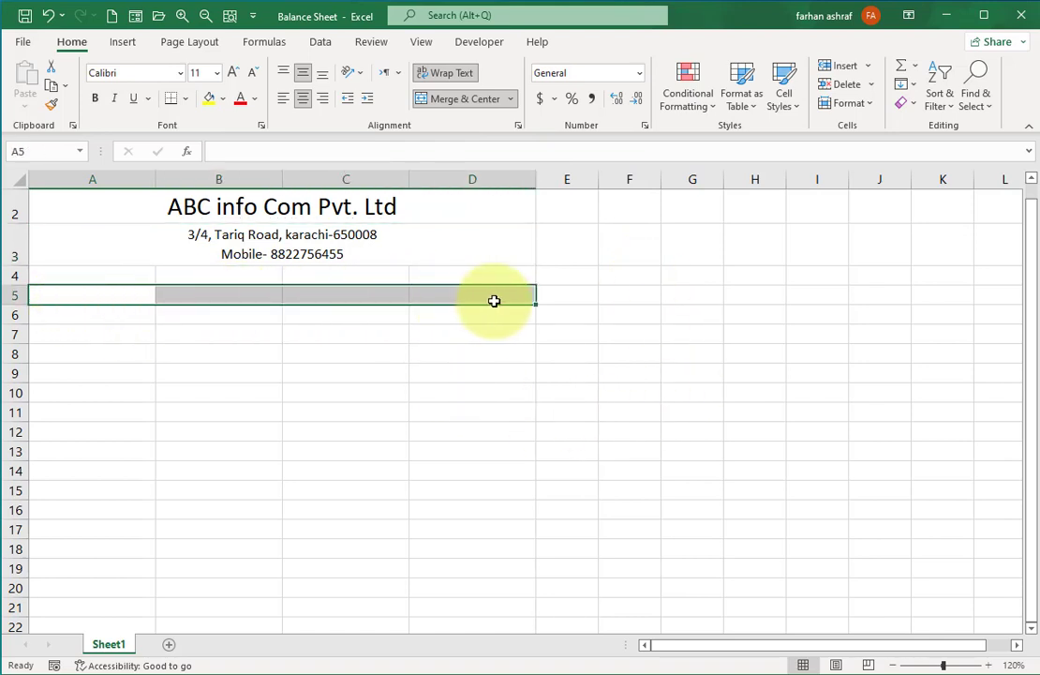
Merge A5:D5 and enter the heading 'Balance sheet as on 31-10-2022'
click(466, 100)
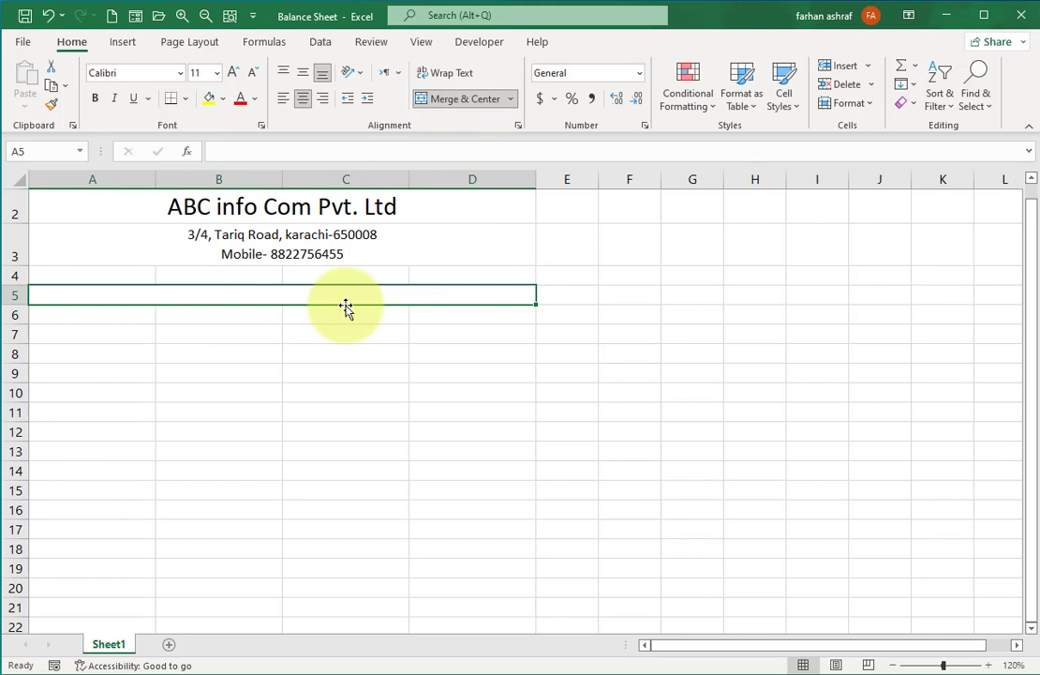
text(Balance sheet)
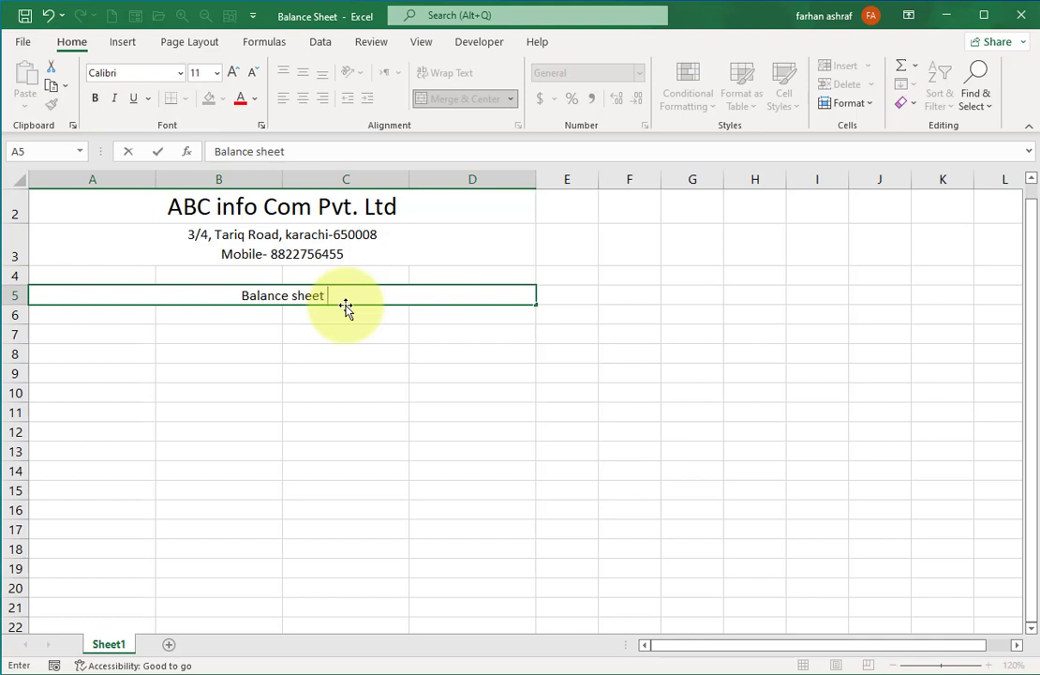
text( as on 31-10-2022)
key(Return)
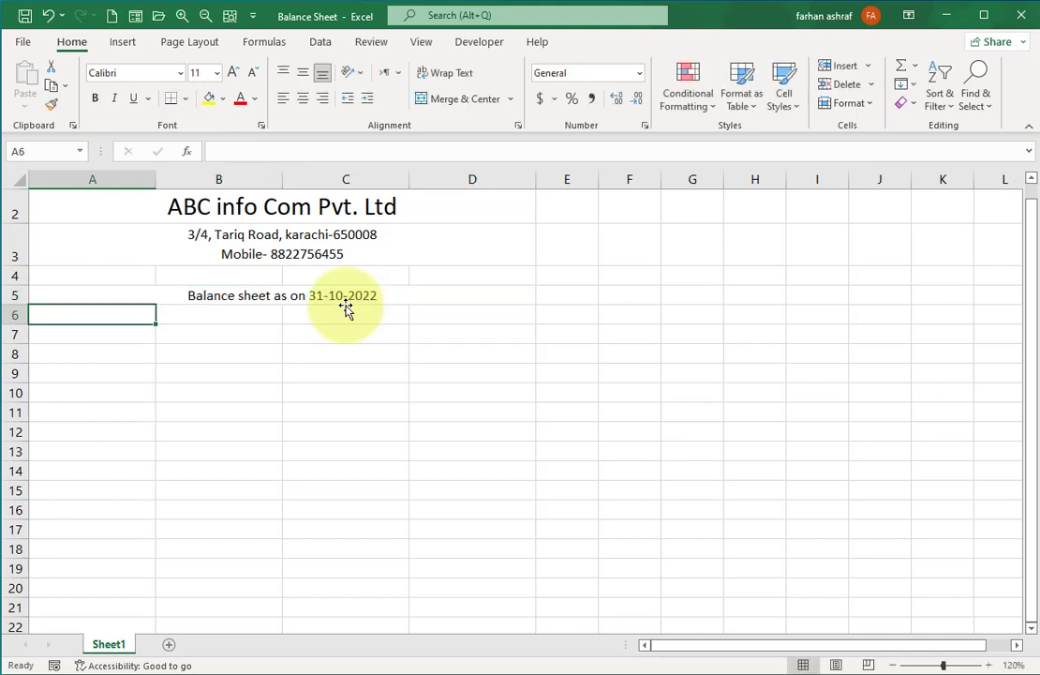
Type the headings Liabilities, RS., Assests and Rs. into A6:D6
text(Li)
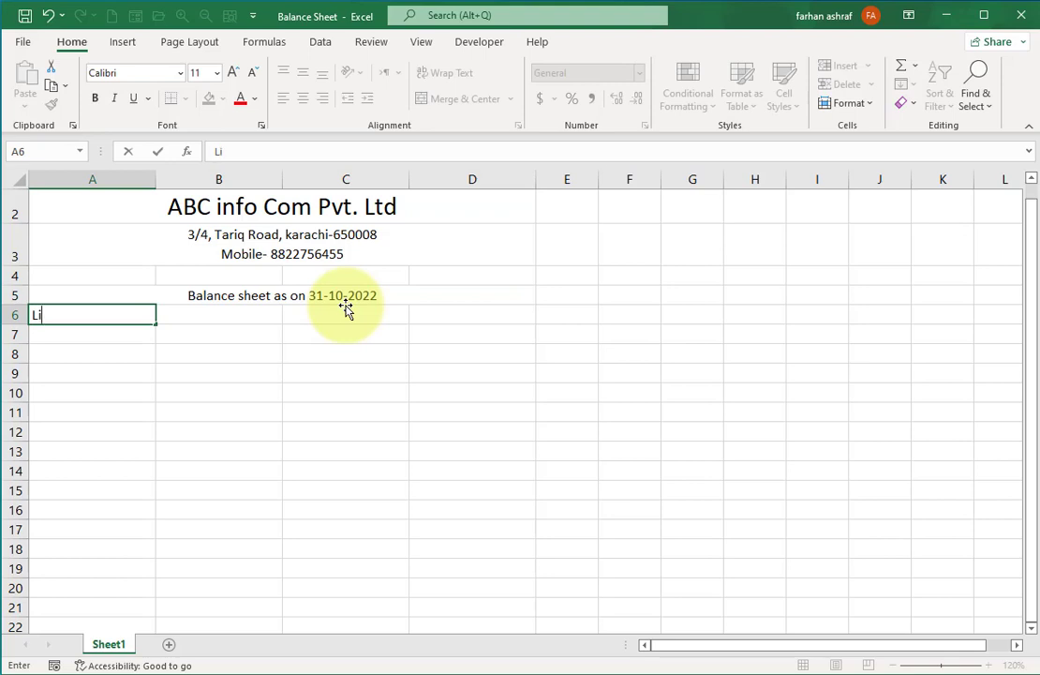
text(abilities)
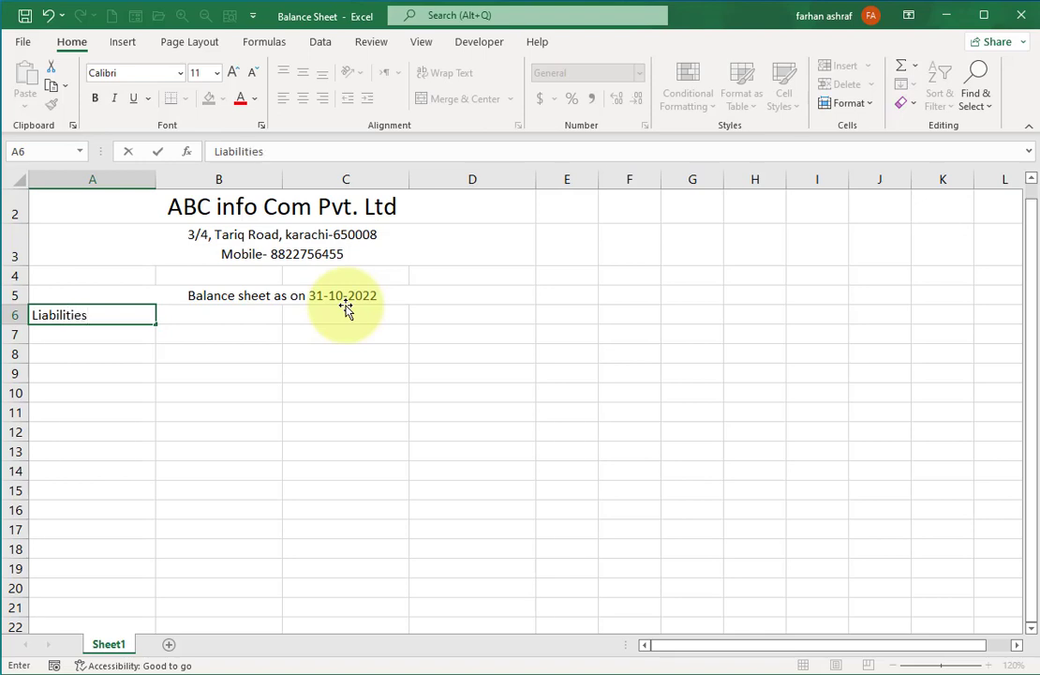
key(Tab)
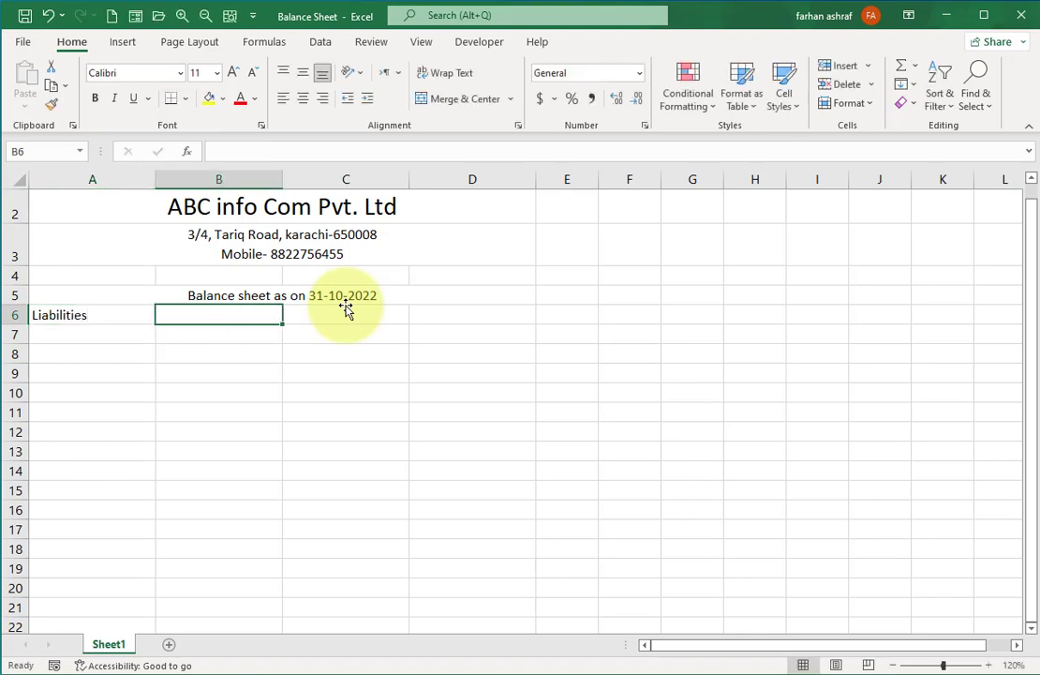
text(RS)
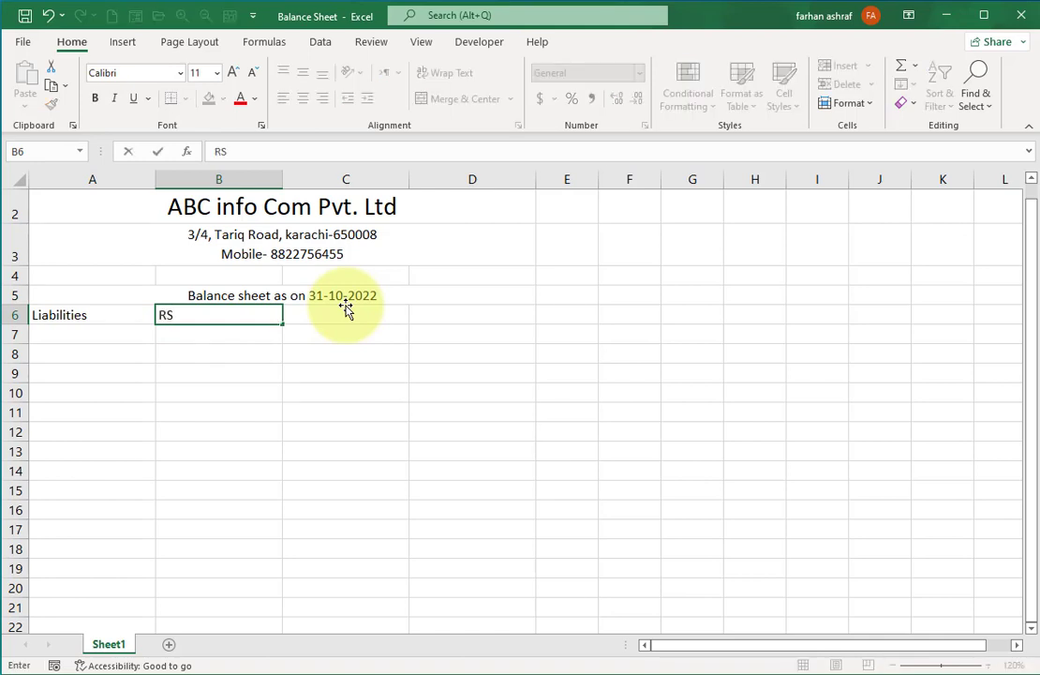
text(.)
click(346, 309)
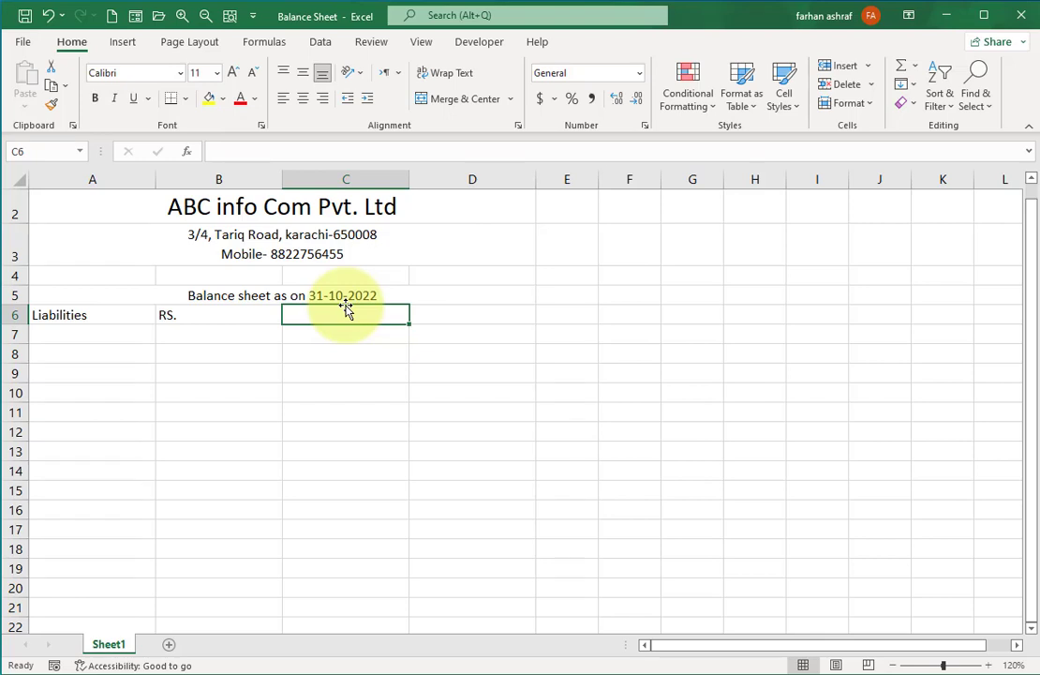
text(Asse)
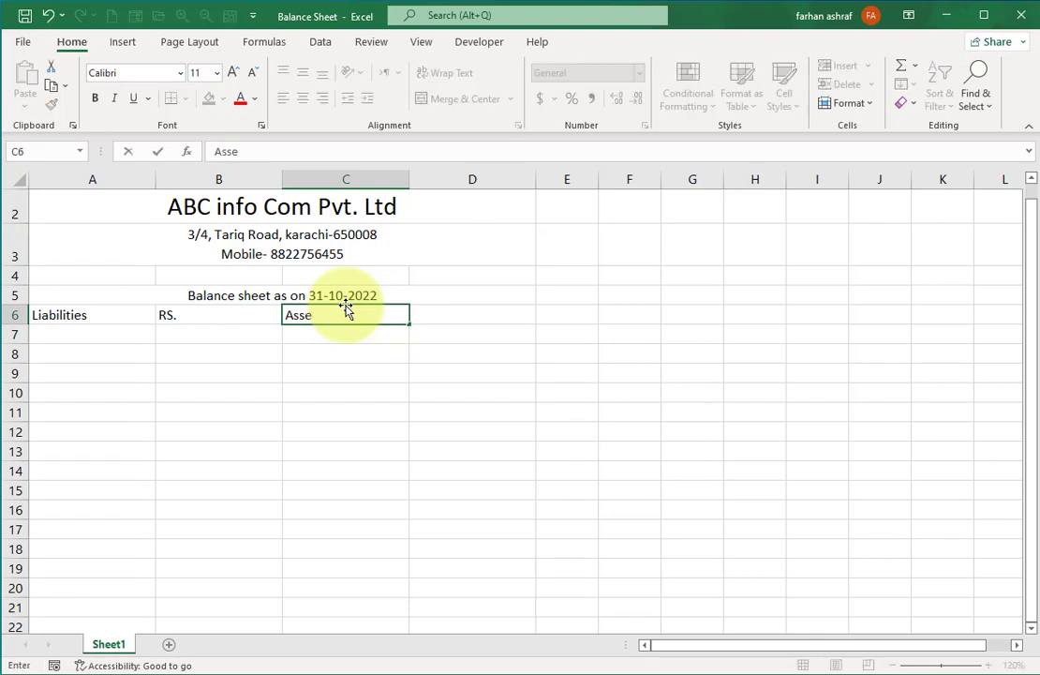
text(sts)
key(Tab)
text(Rs)
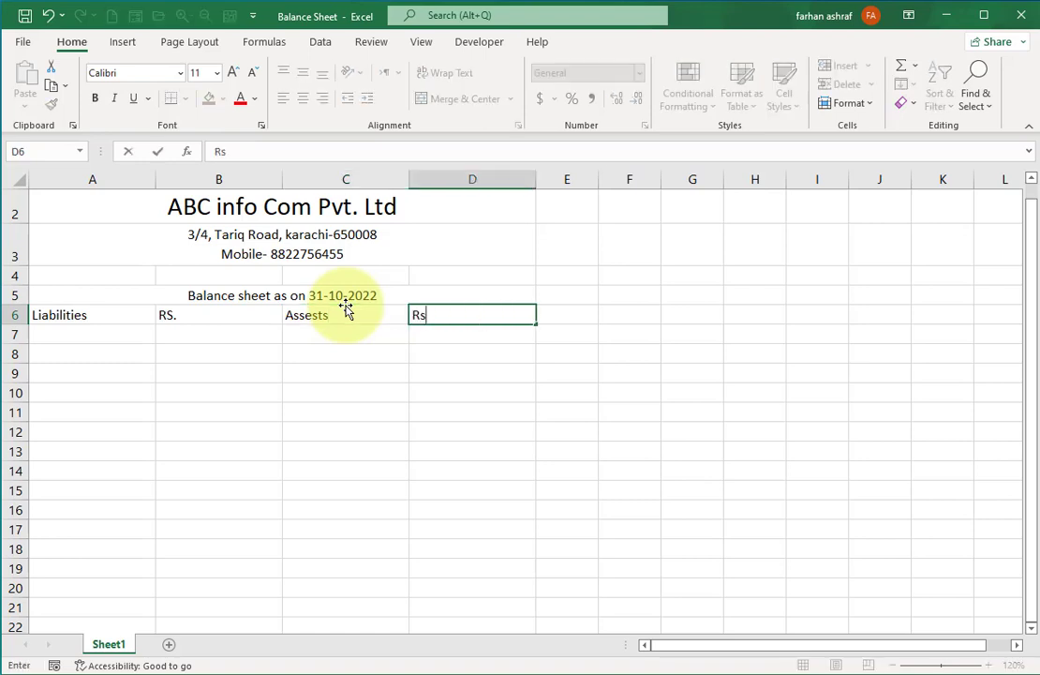
text(.)
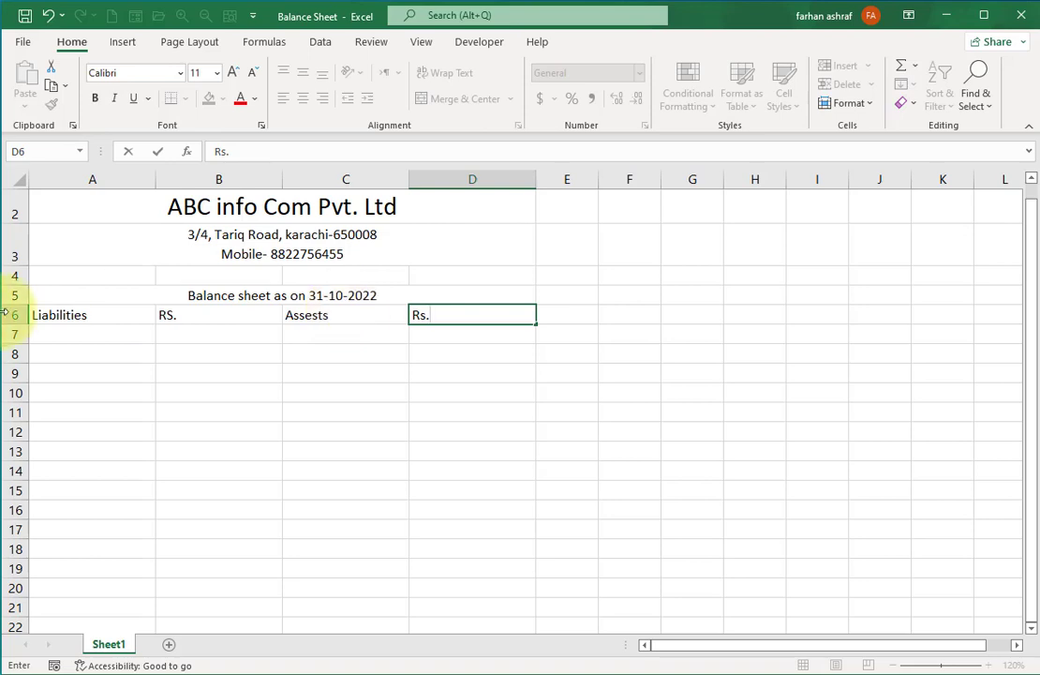
key(Return)
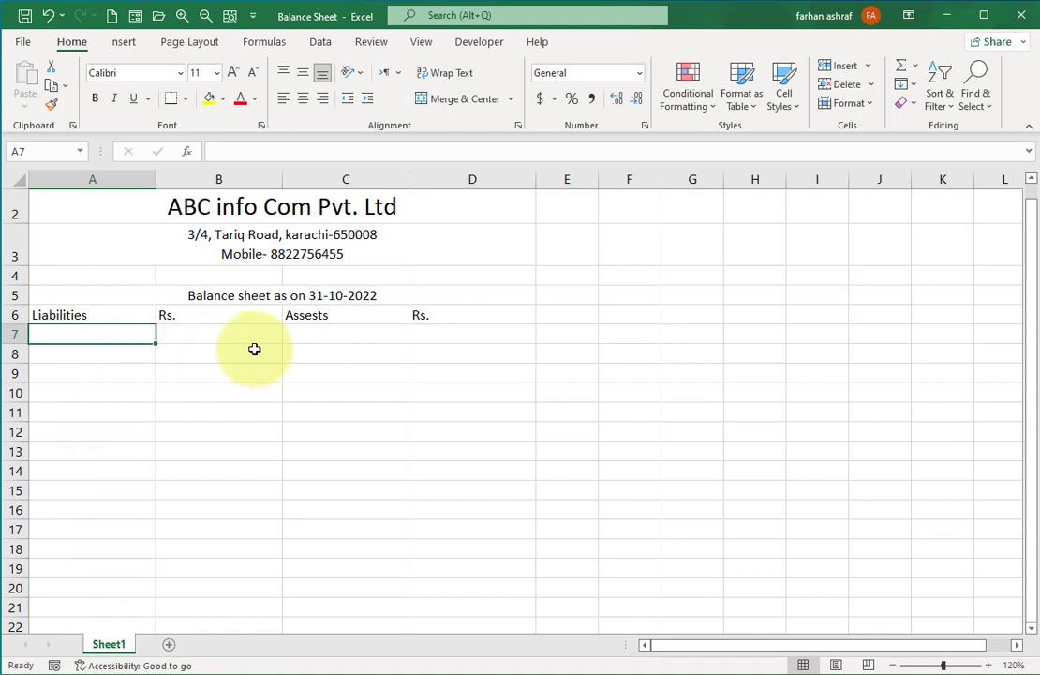
Centre the A6:D6 headings Liabilities, Rs., Assests and Rs. horizontally and vertically
drag(84, 317, 448, 311)
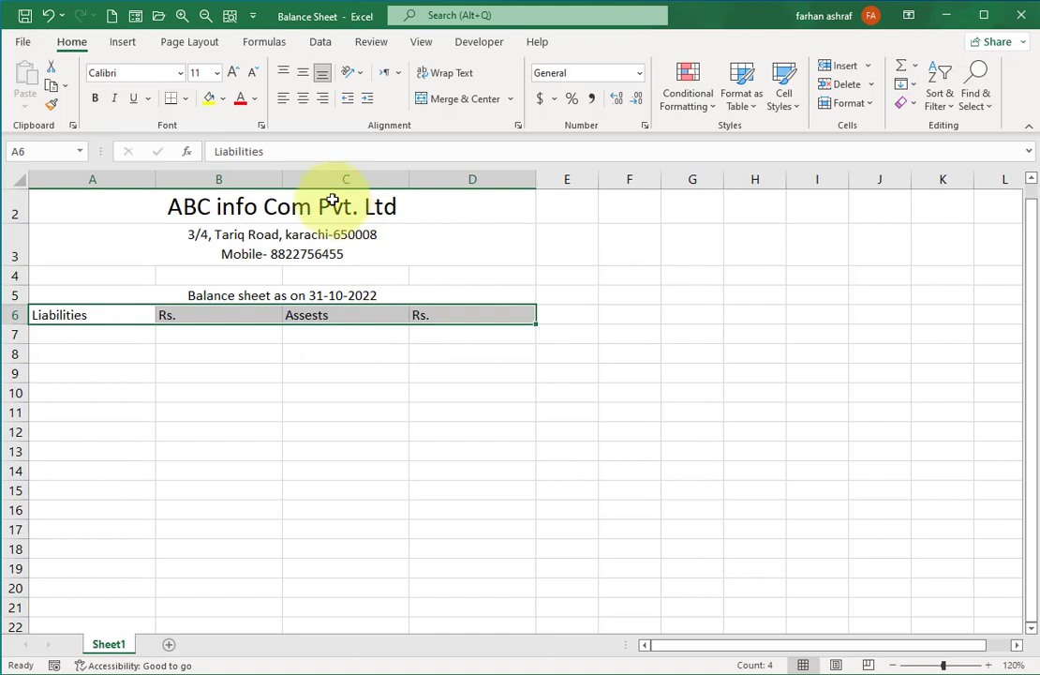
click(303, 97)
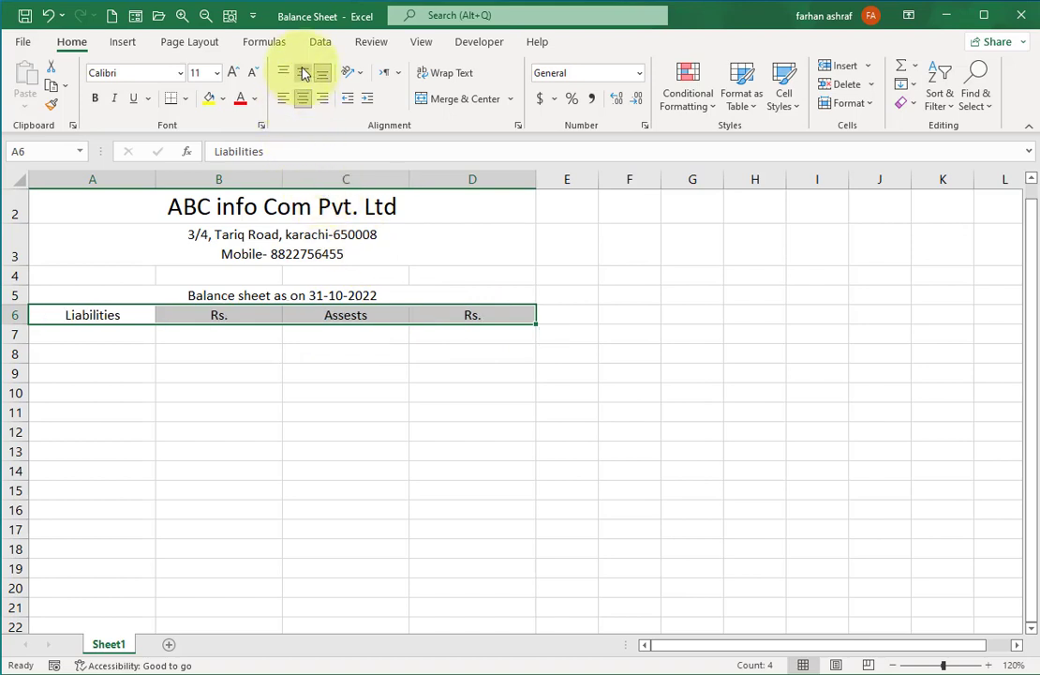
click(302, 72)
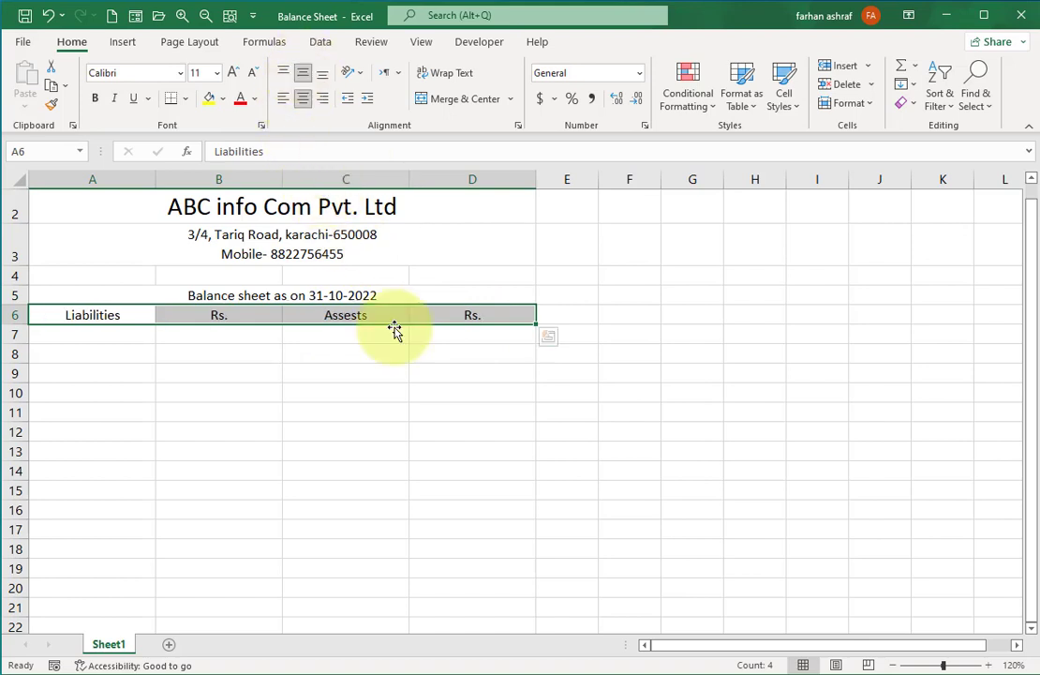
click(86, 357)
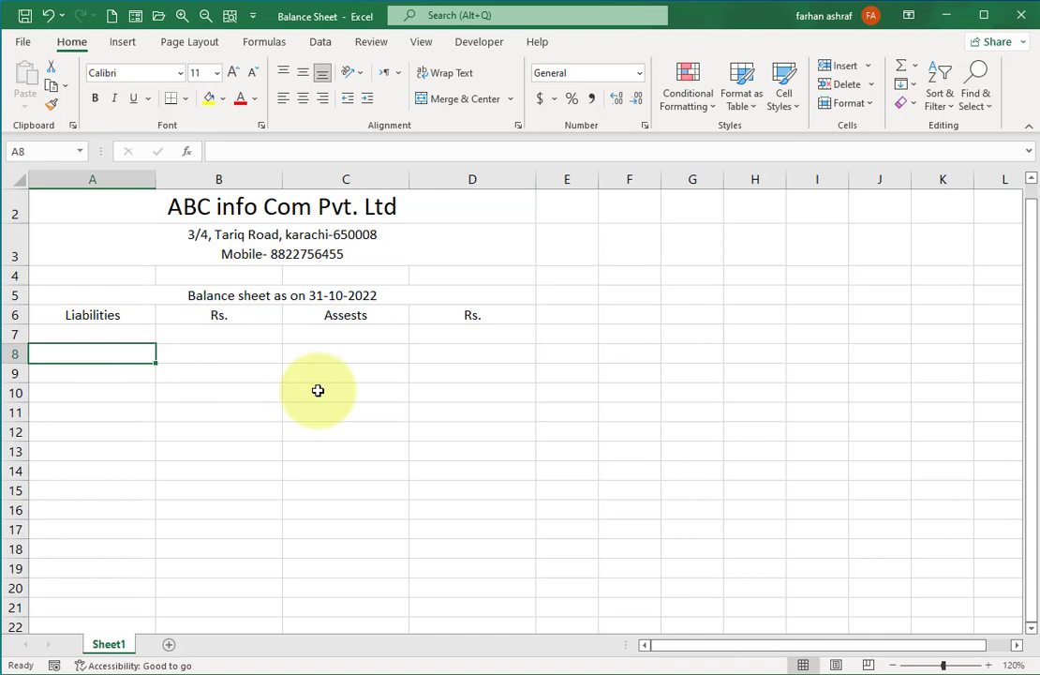
Enter the liabilities Capital 540000 and Secured Loans 240000 in columns A and B
text(Ca)
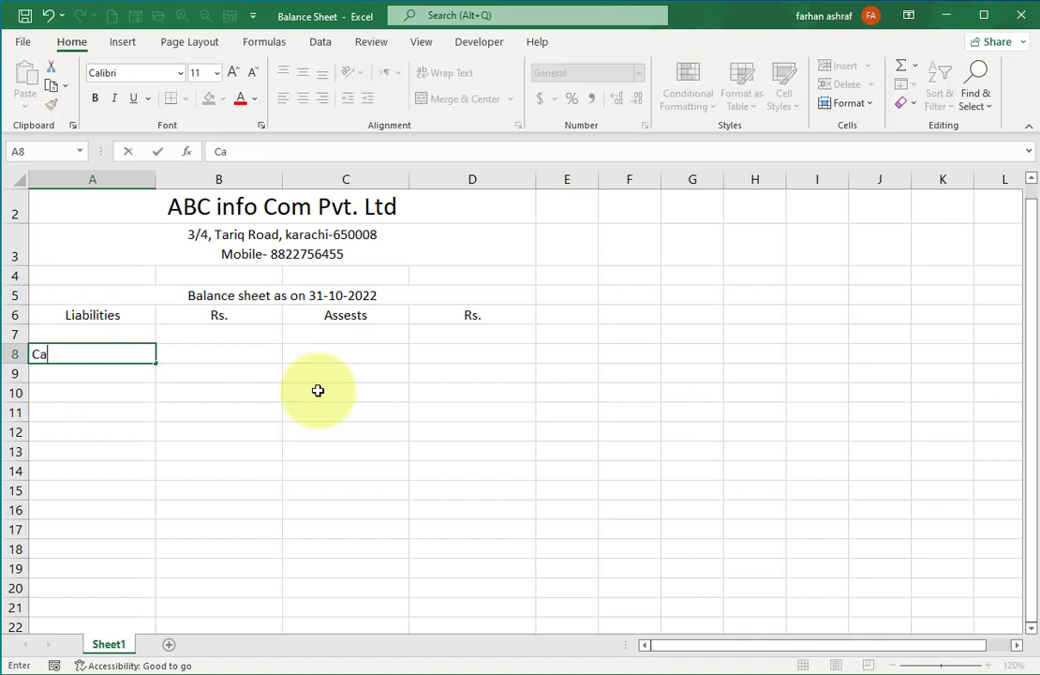
text(pital)
key(Tab)
text(540000)
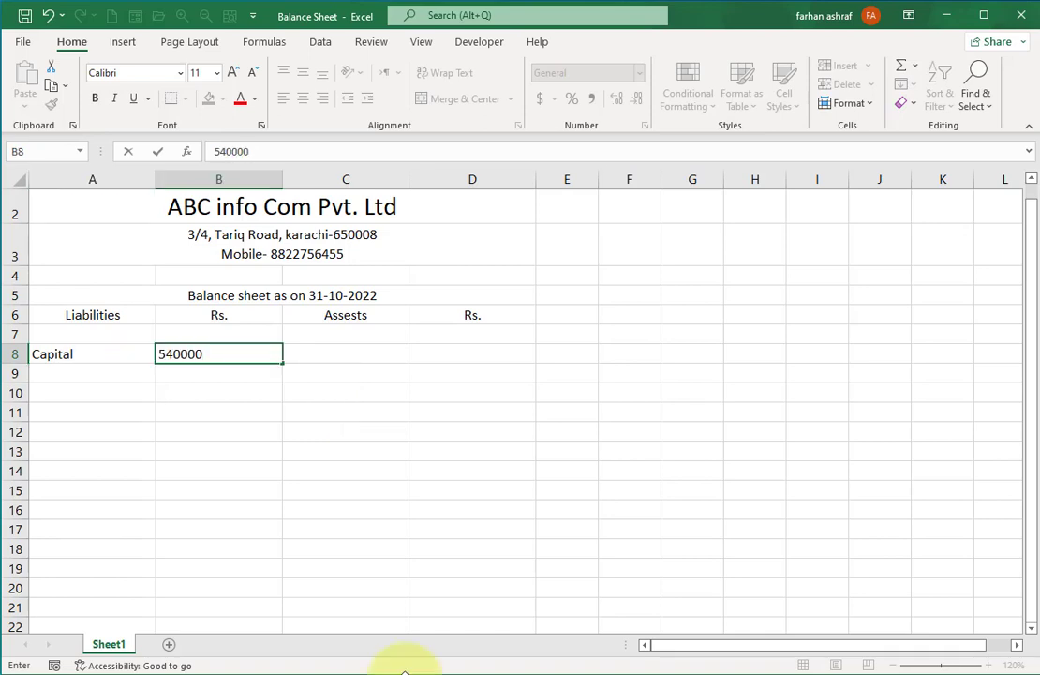
key(Return)
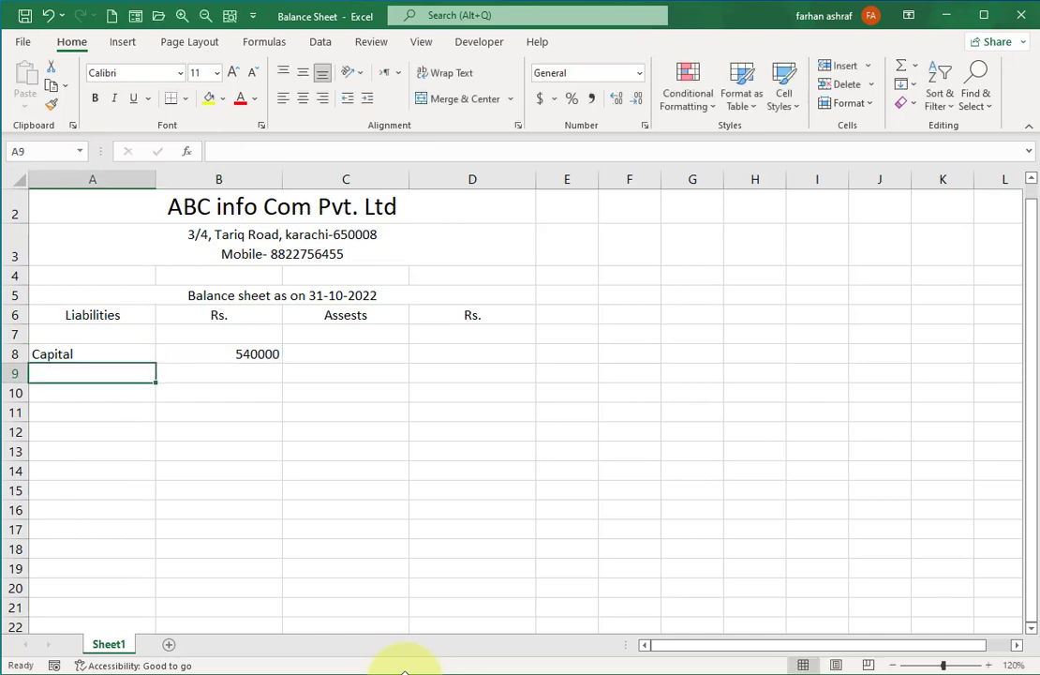
key(Down)
text(c)
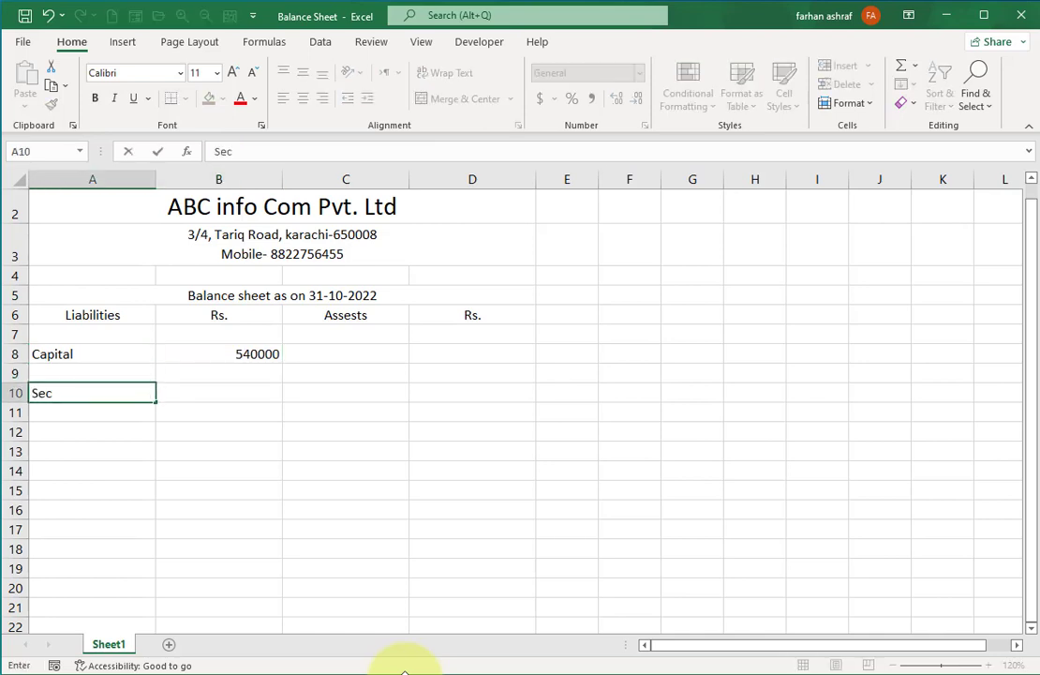
text(ured Loans)
key(Tab)
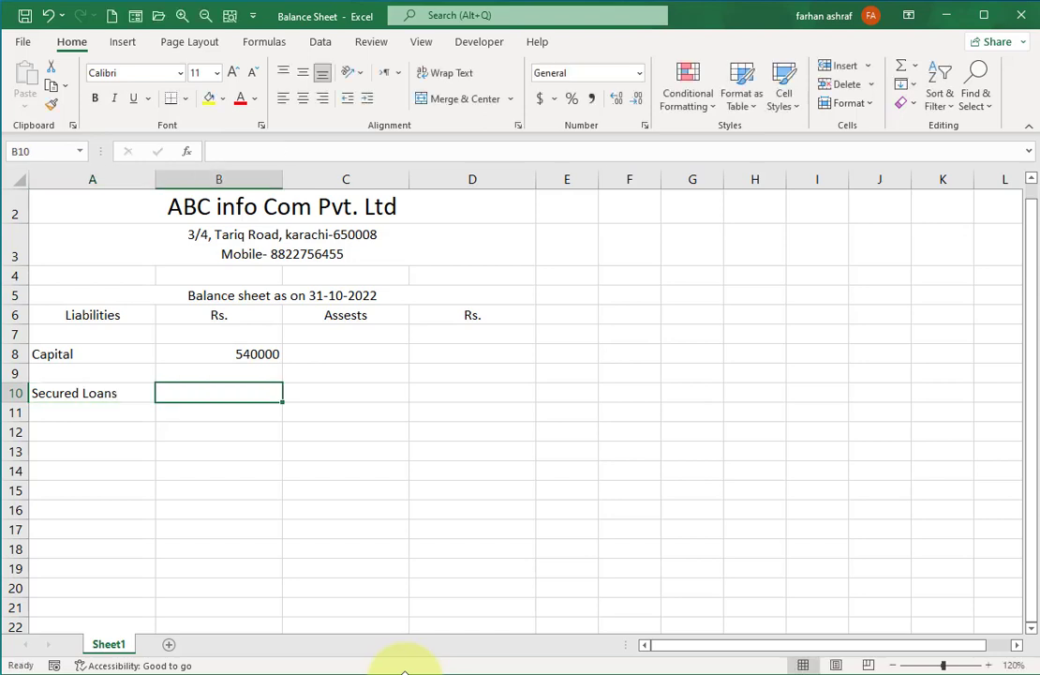
text(240000)
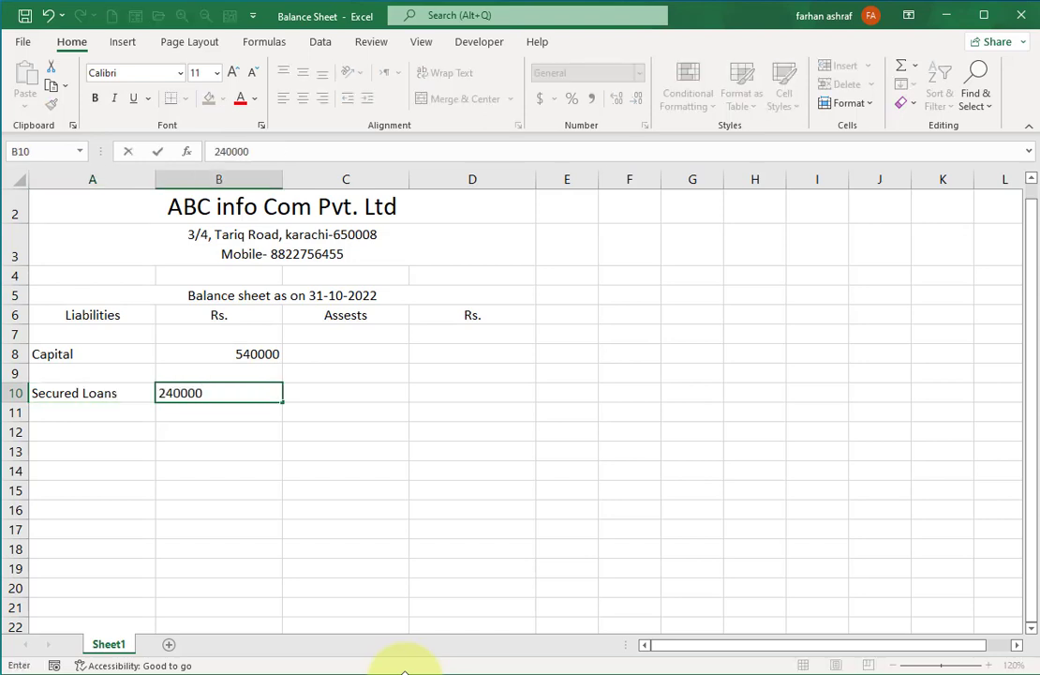
key(Return)
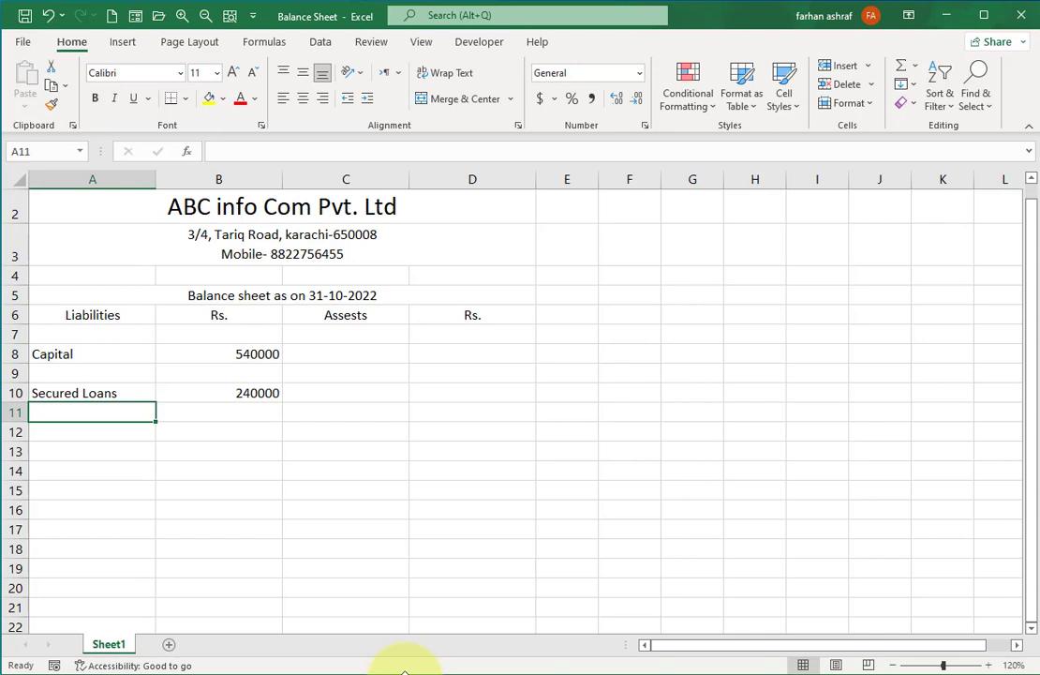
key(Return)
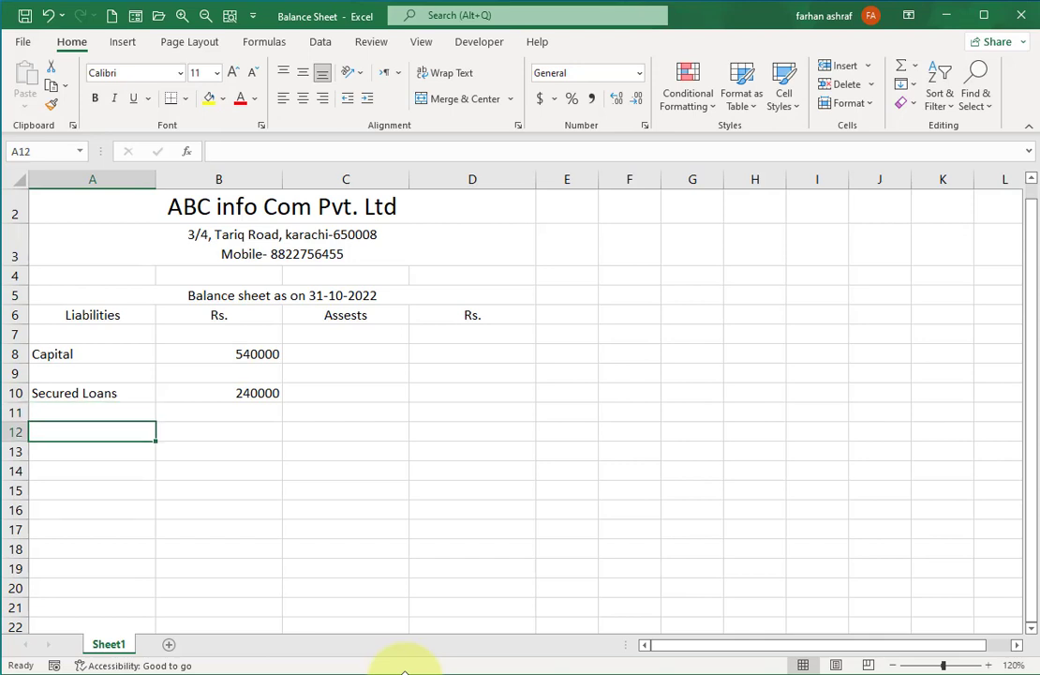
Enter Unsecured Loans 142000 and Current Liabilities 500000, then type the Total label
text(Un)
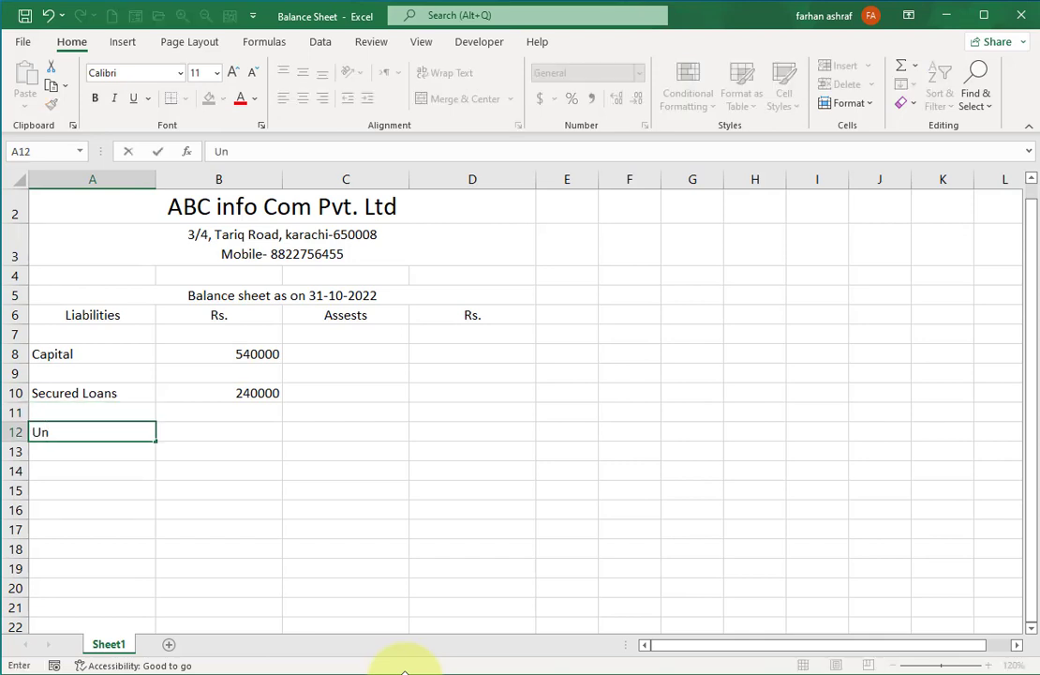
text(secured Loans)
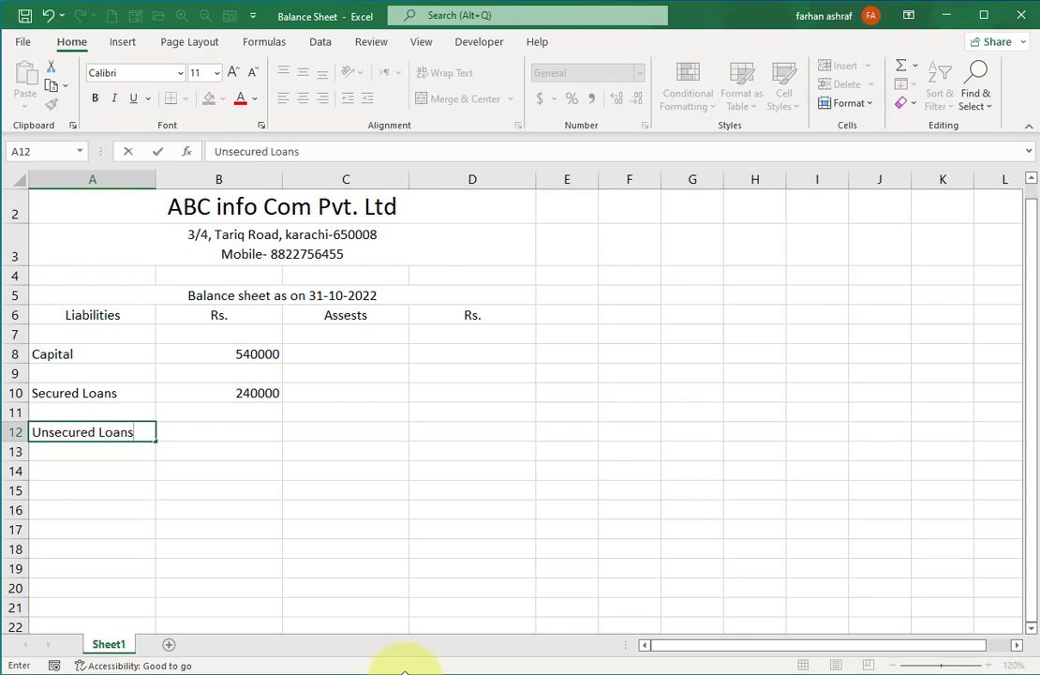
key(Tab)
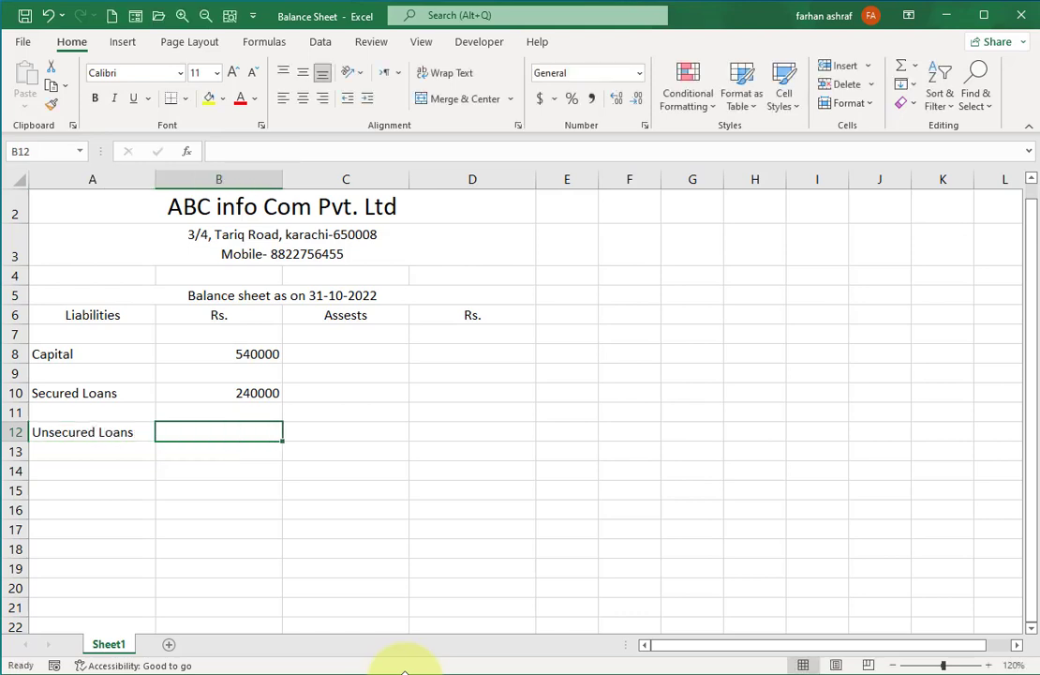
text(14200)
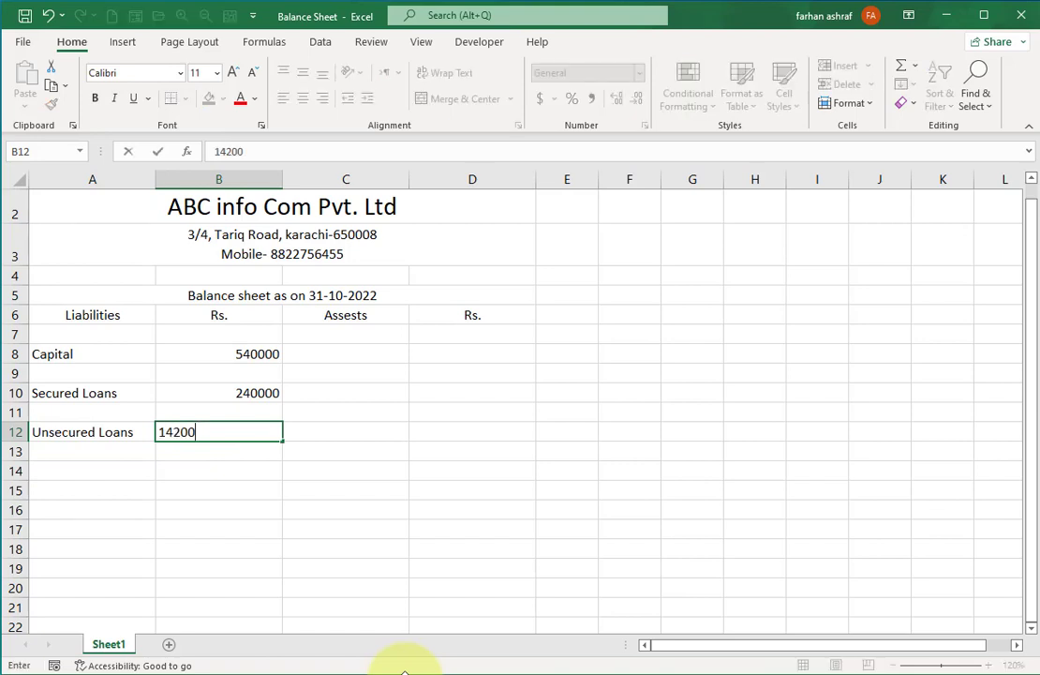
text(0)
key(Return)
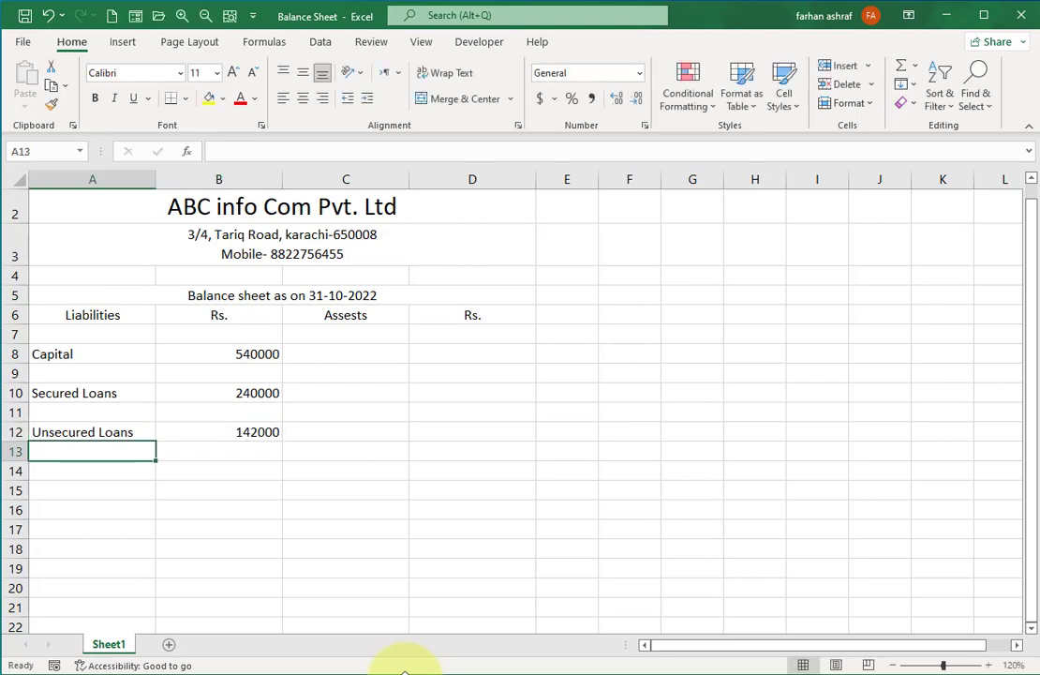
key(Return)
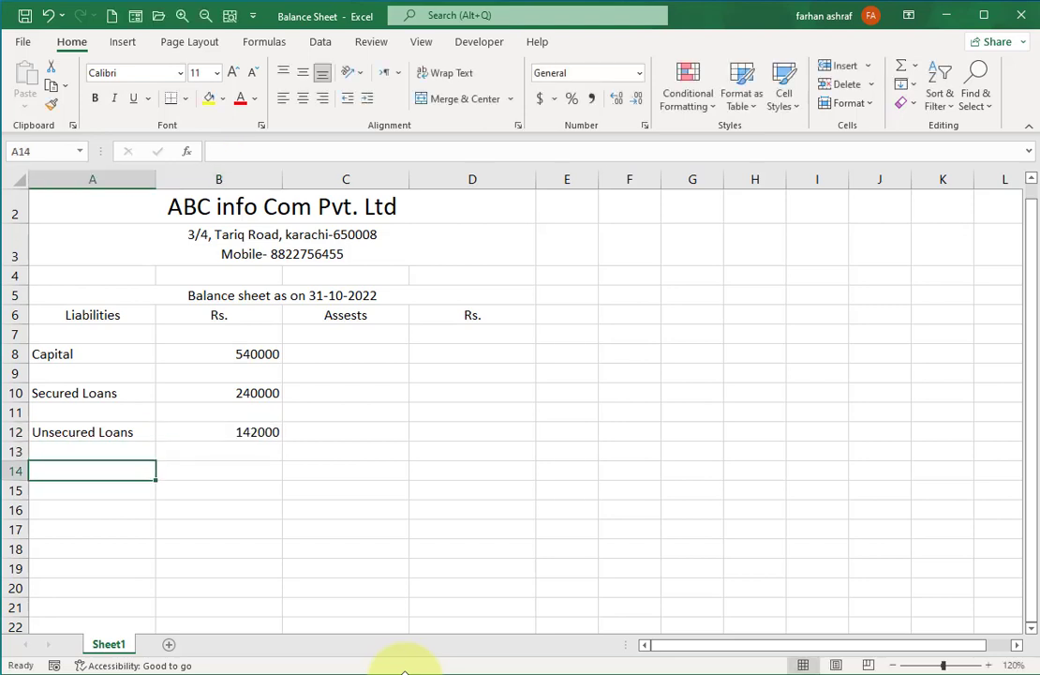
text(Current Liabilite)
key(BackSpace)
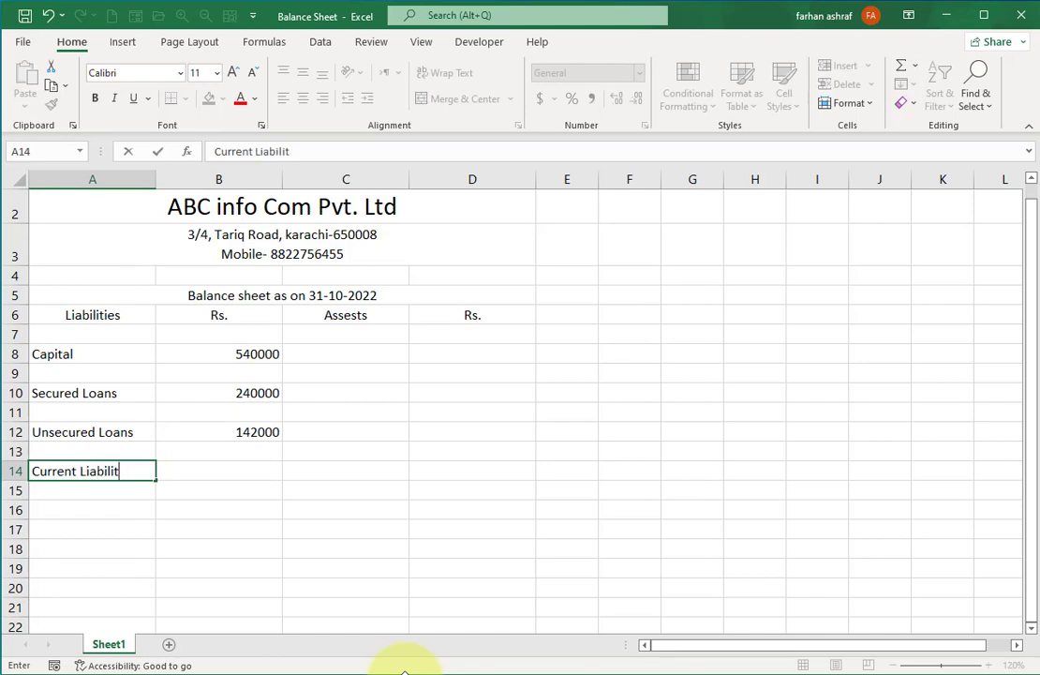
text(ies)
key(Tab)
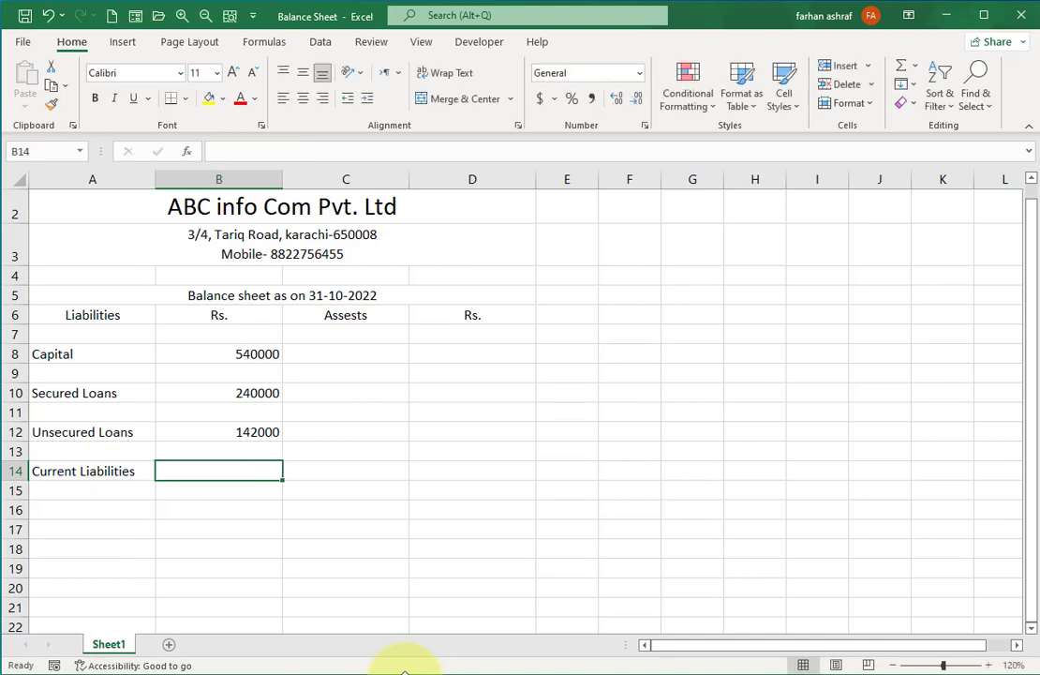
text(500000)
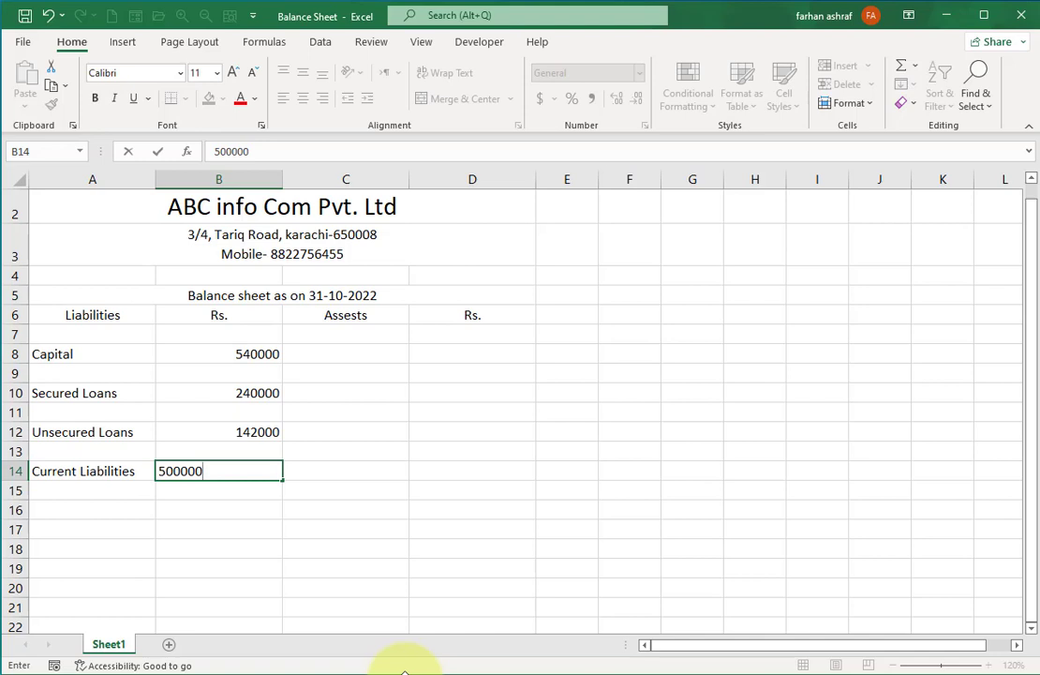
key(Return)
key(Return)
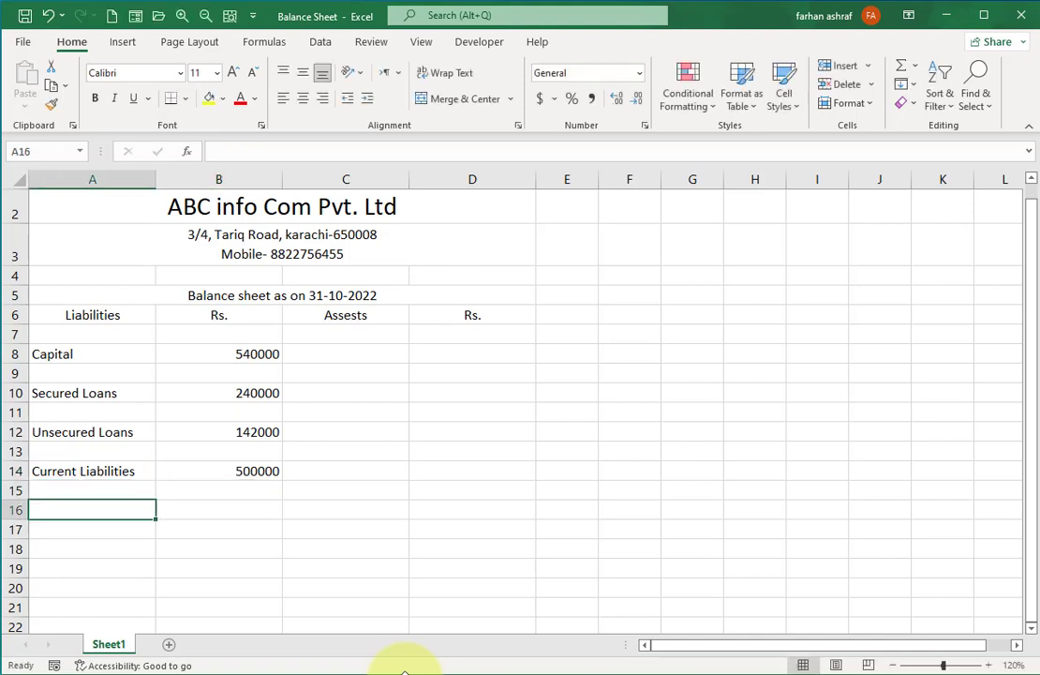
text(Total)
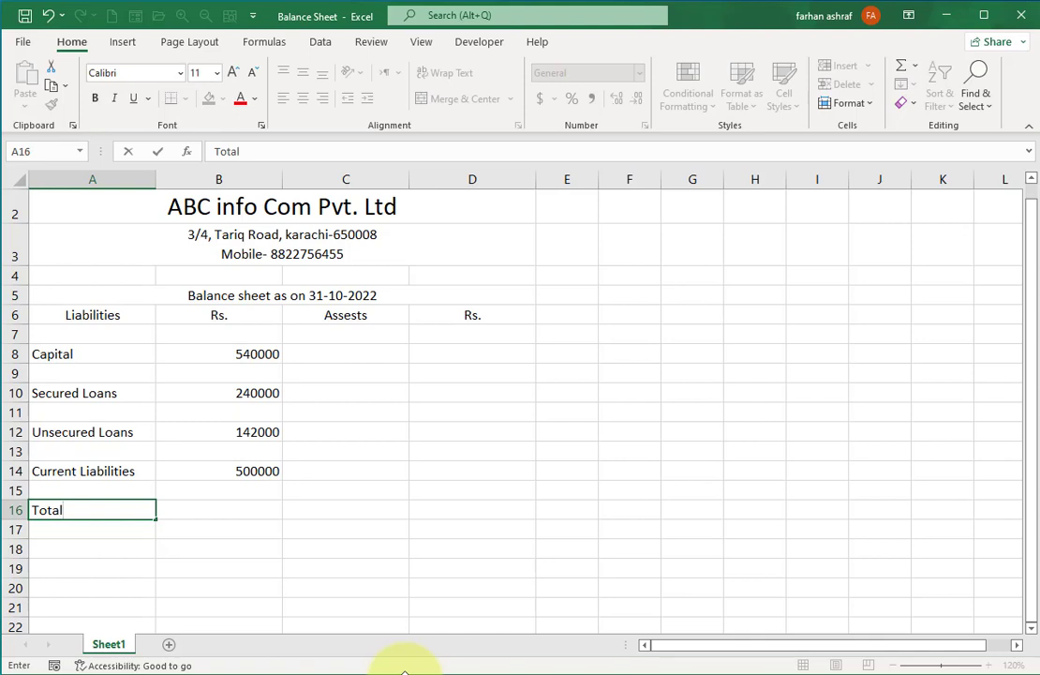
Enter =sum(B7:B15) in B16 so the liabilities total shows 1422000
key(Tab)
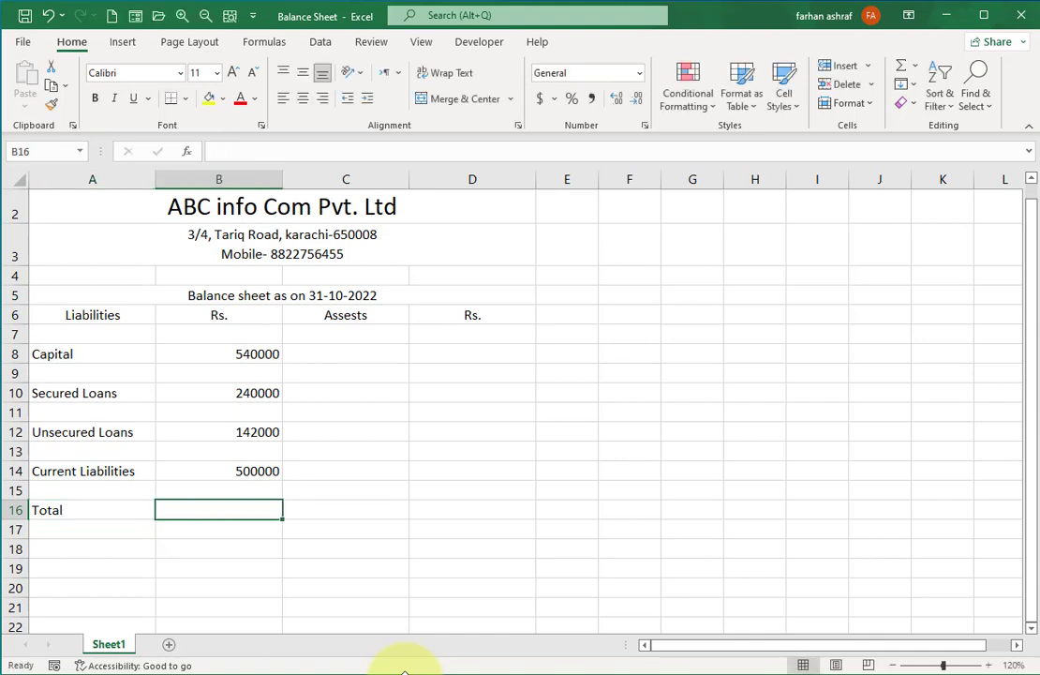
text(=)
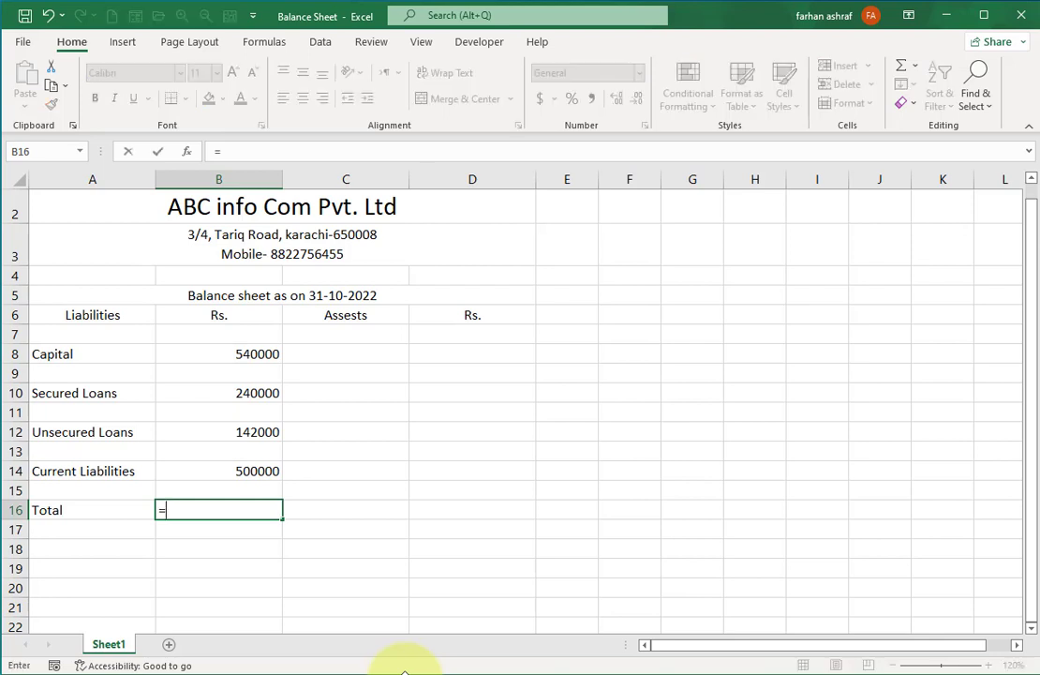
text(sum)
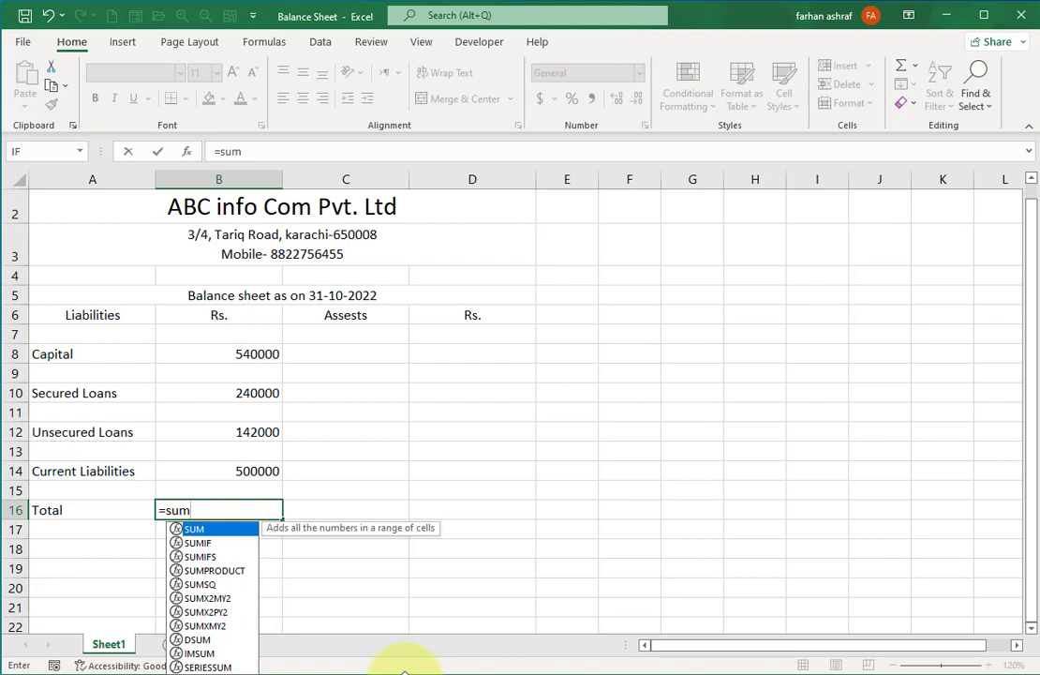
text(()
drag(227, 335, 244, 490)
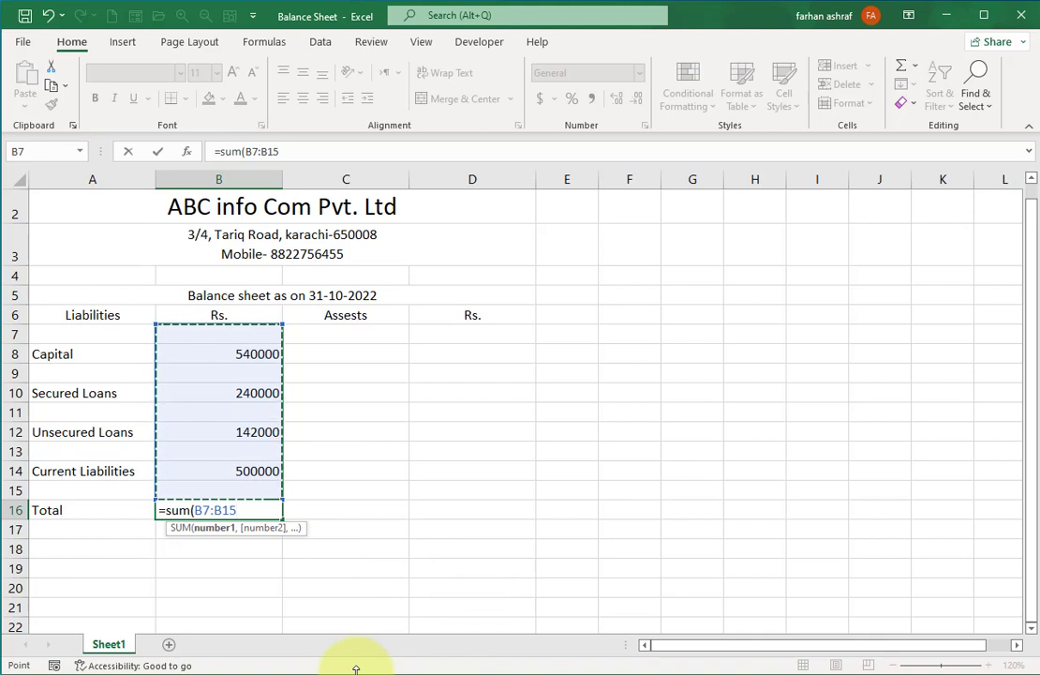
text())
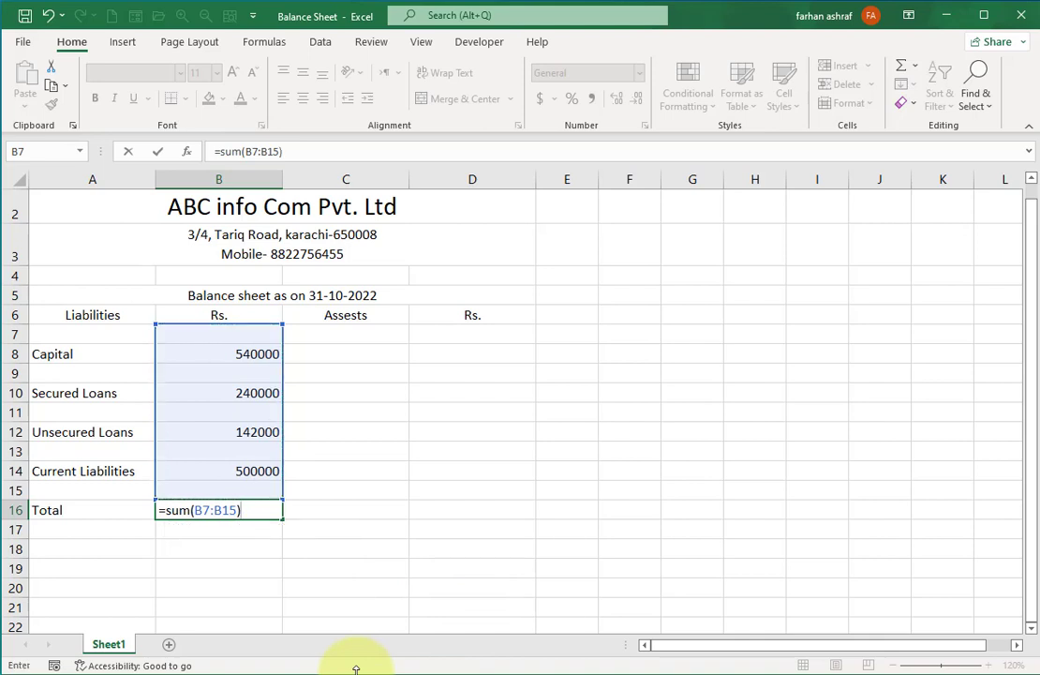
key(Return)
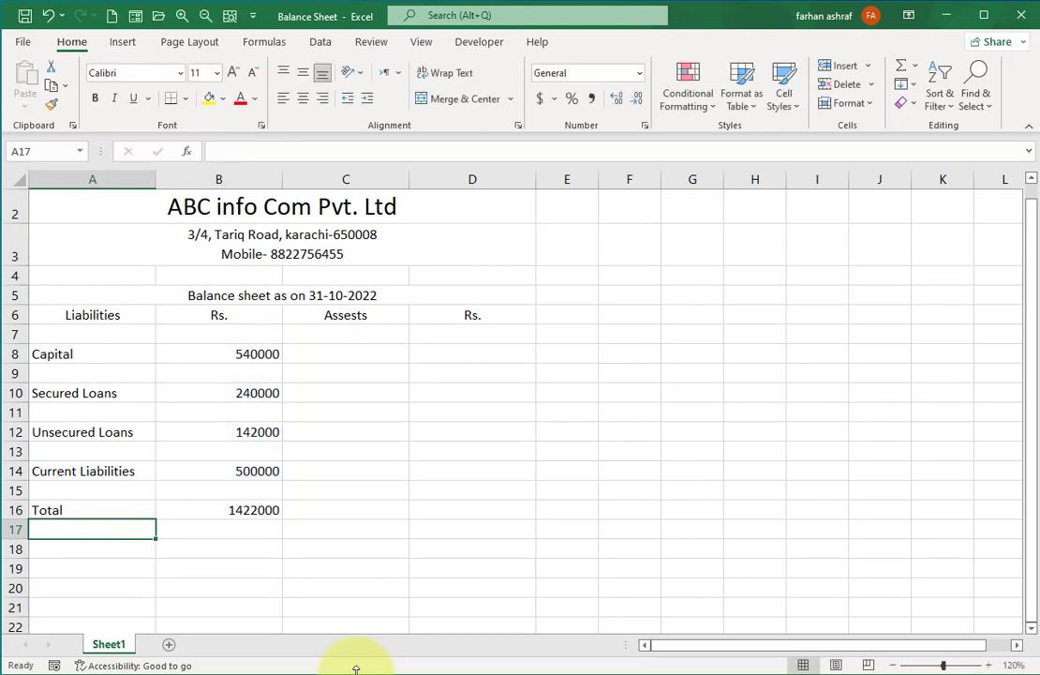
Enter the assets Fixed Assests 181000 and Investment 440000 in columns C and D
click(311, 361)
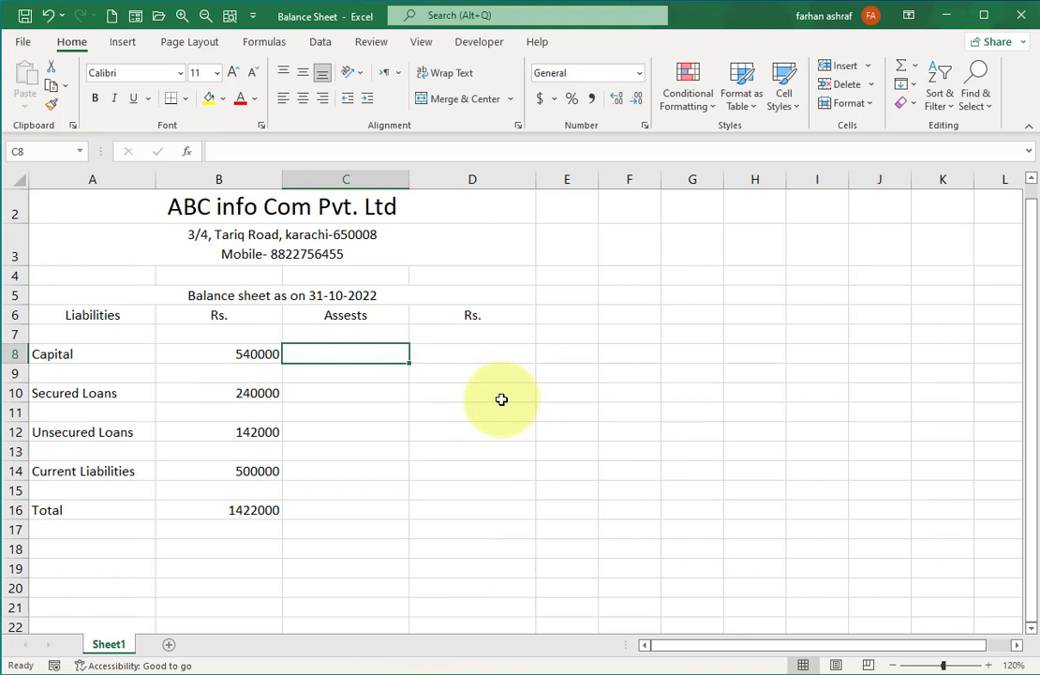
text(Fixed)
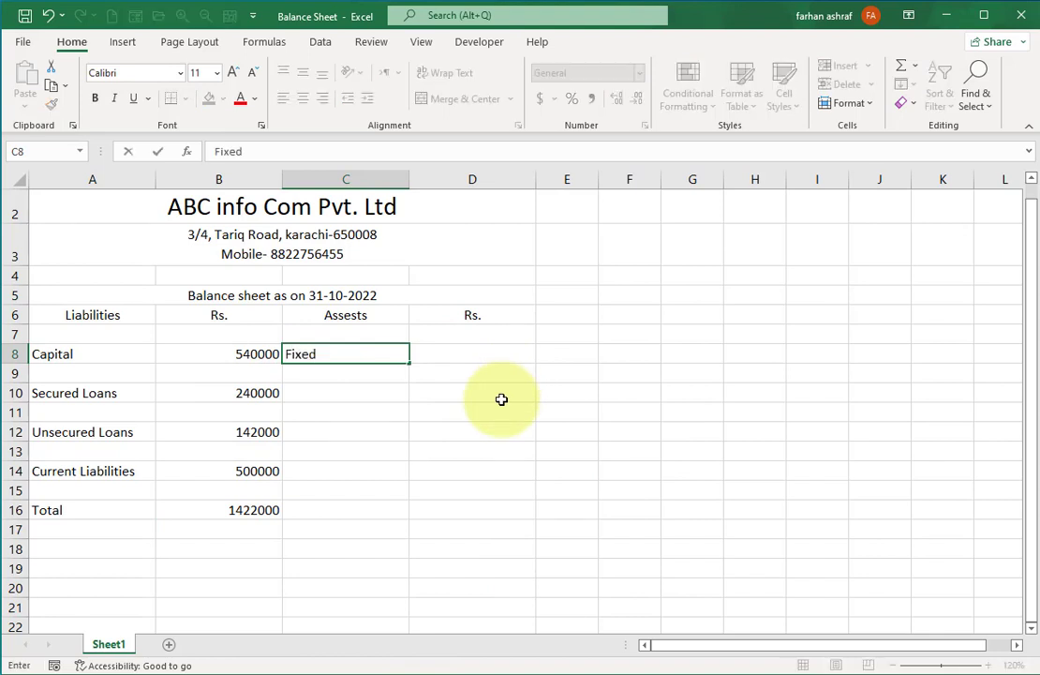
text( Assests)
key(Tab)
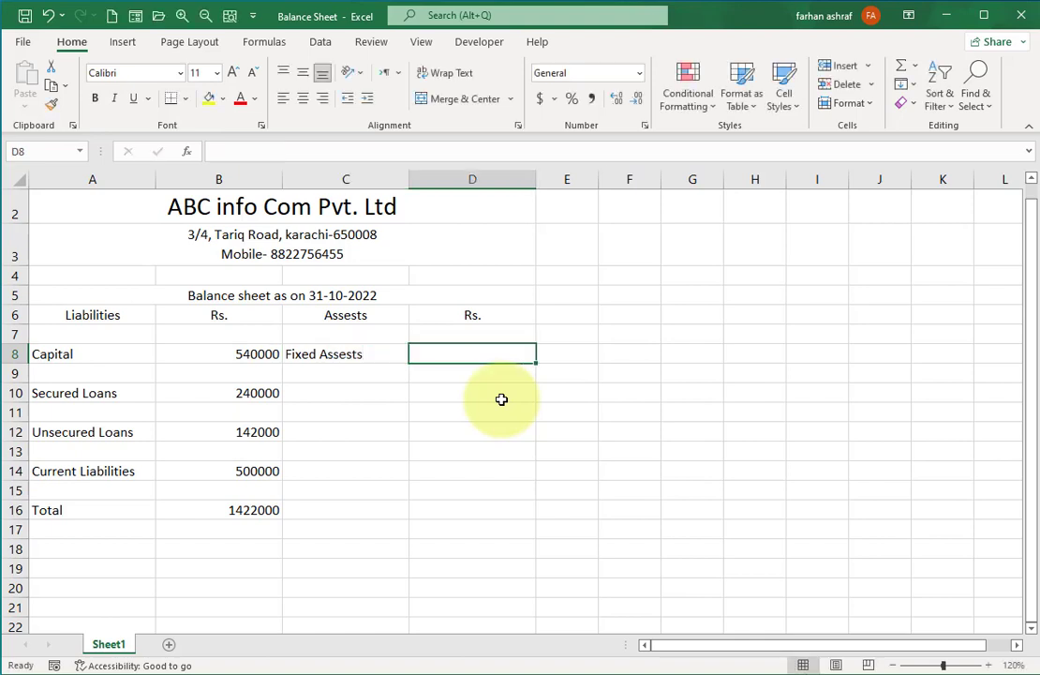
text(187000)
key(BackSpace)
key(BackSpace)
key(BackSpace)
key(BackSpace)
text(1000)
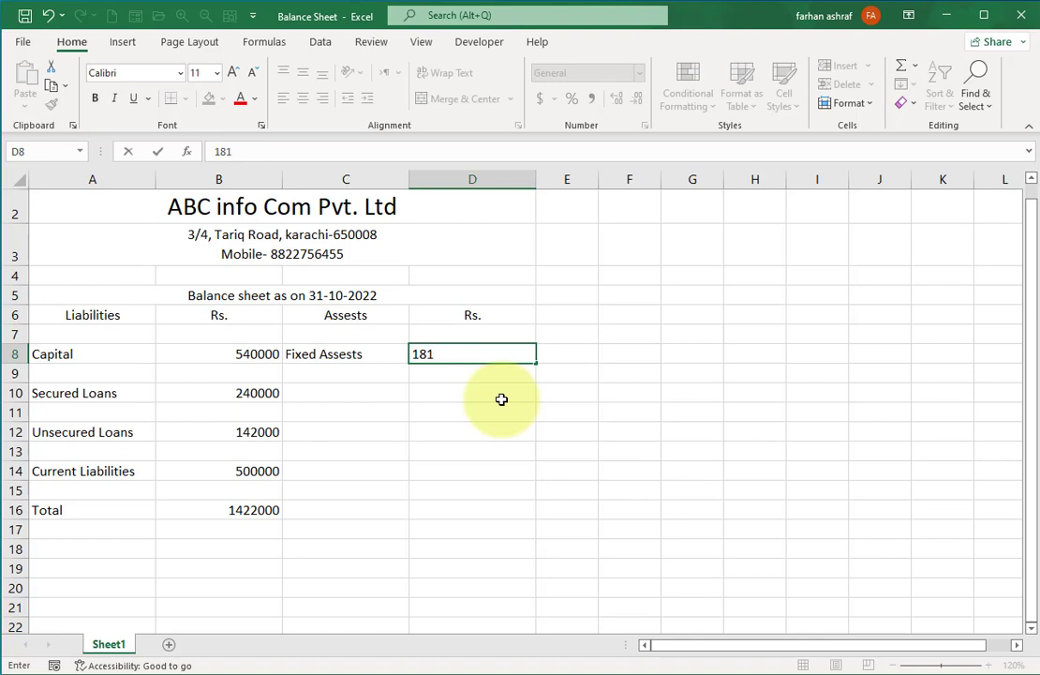
key(Down)
key(Down)
key(Left)
text(In)
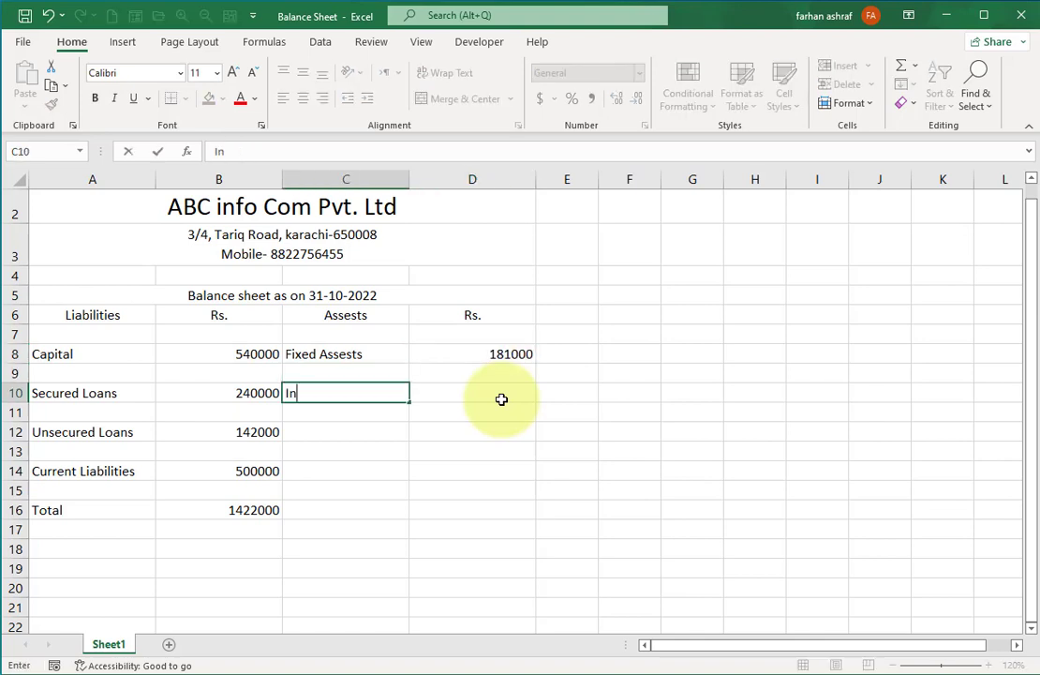
text(vestment)
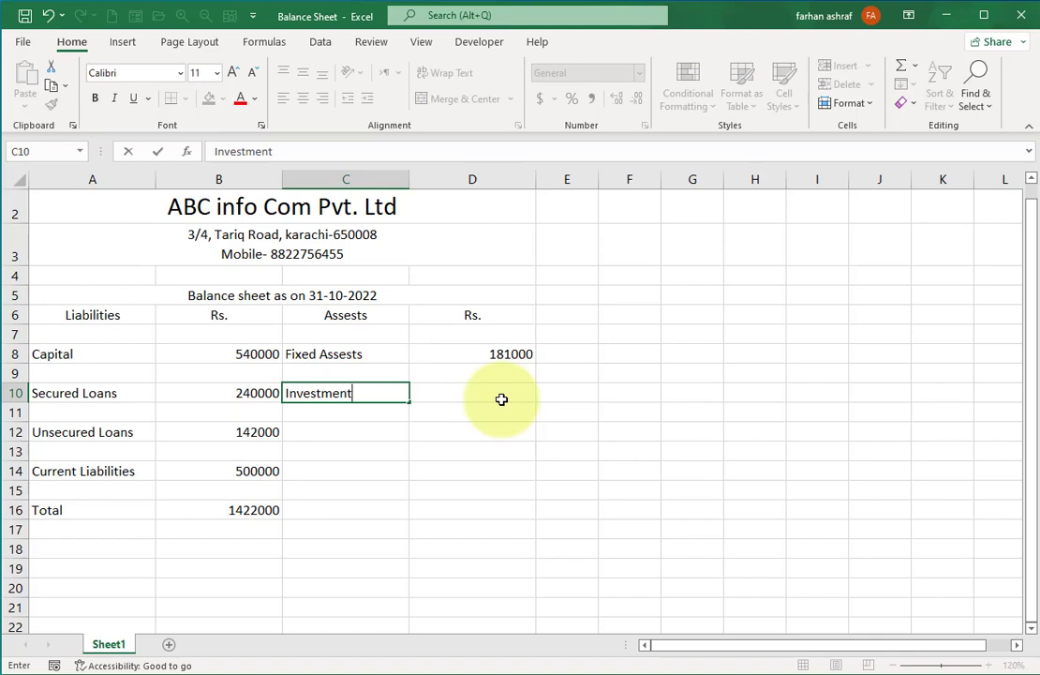
click(501, 399)
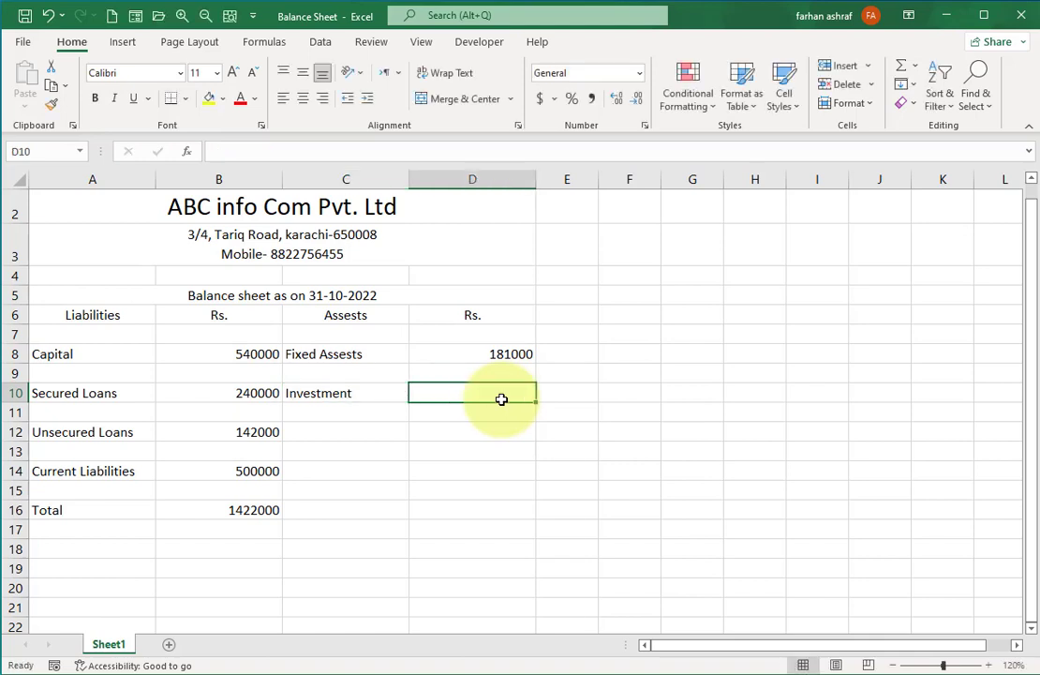
text(44)
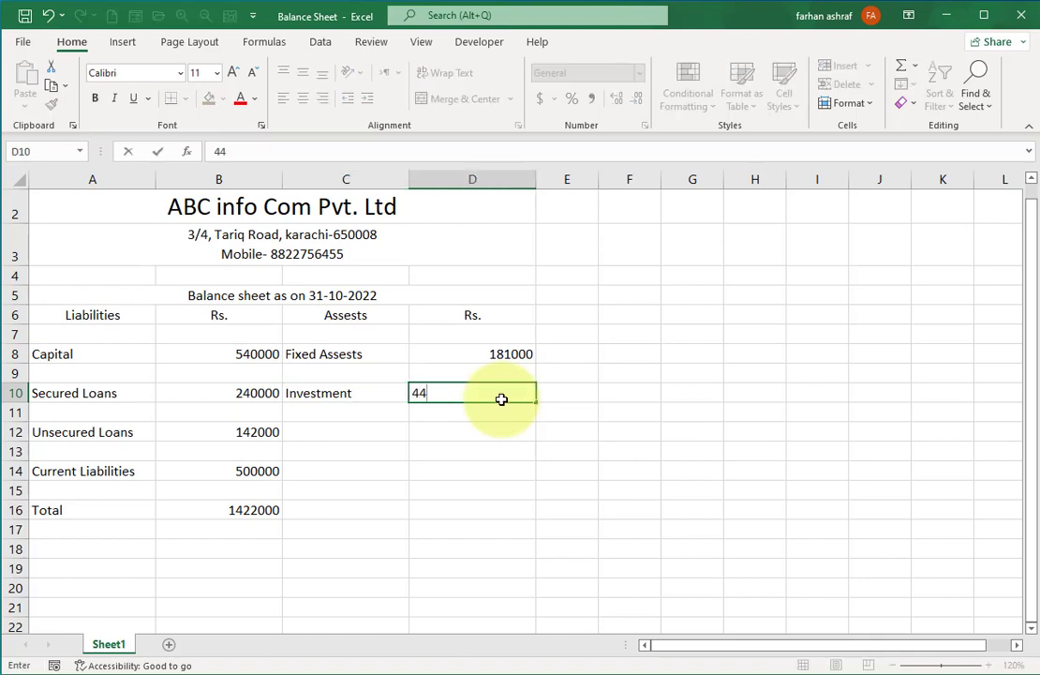
text(0000)
key(Return)
Add the asset Loan and Advance with amount 49000 in row 12
key(Down)
text(I)
key(BackSpace)
text(Lo)
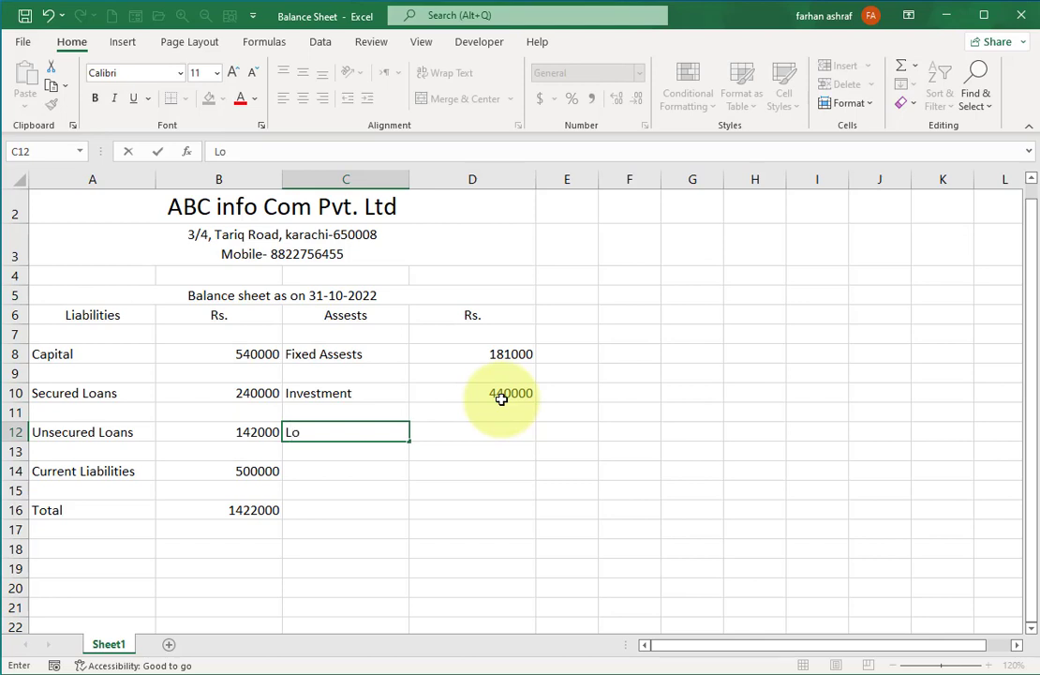
text(an and Advance)
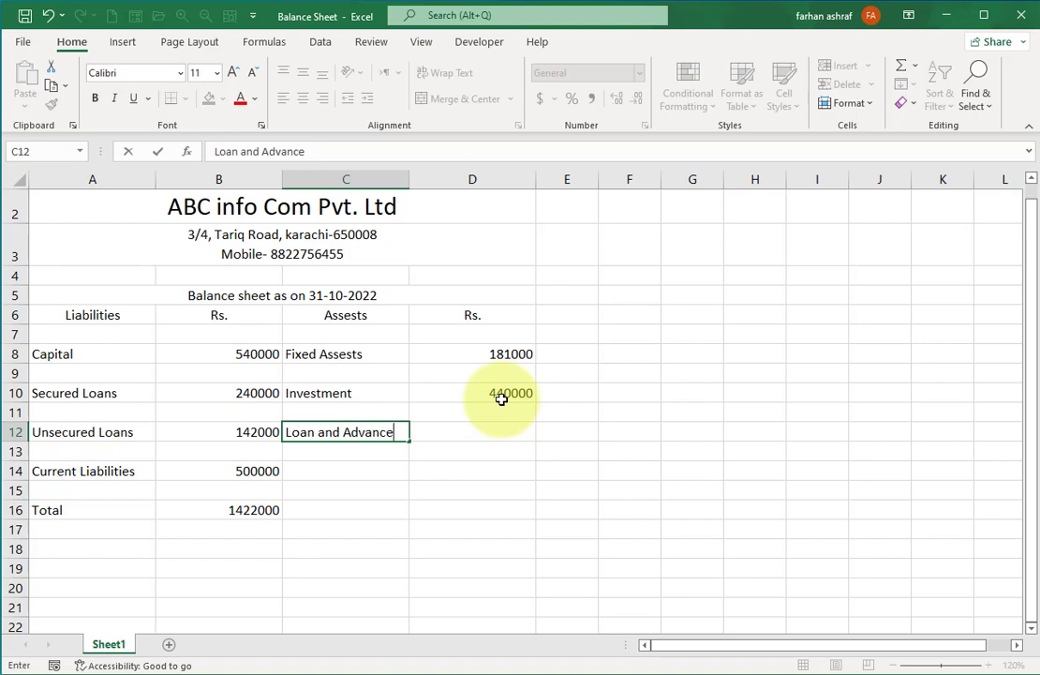
key(Tab)
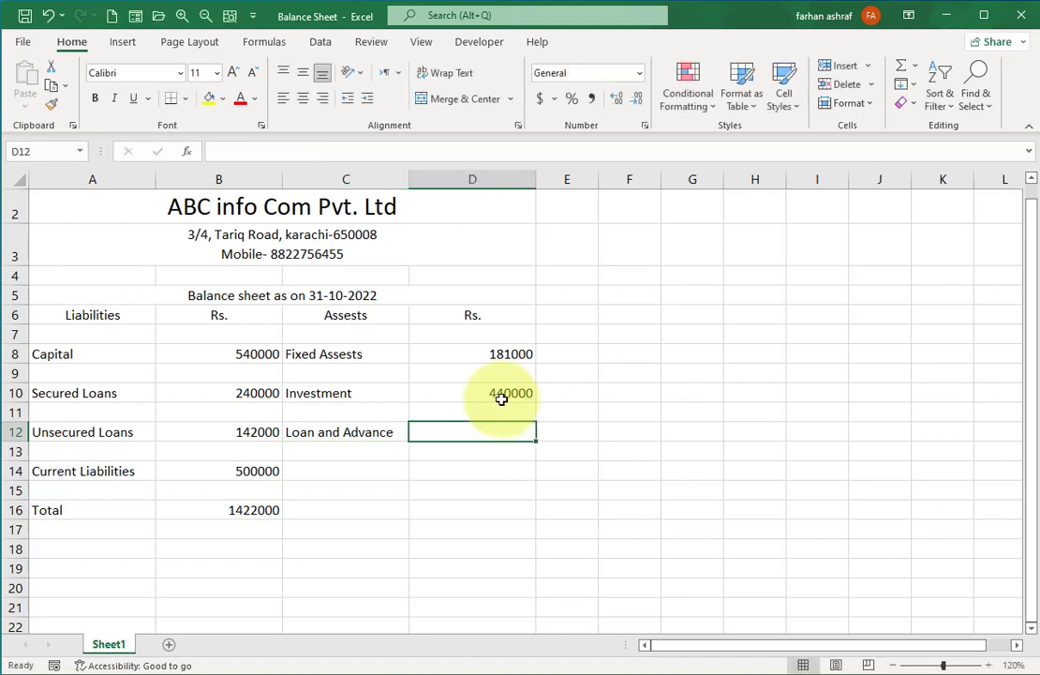
text(49000)
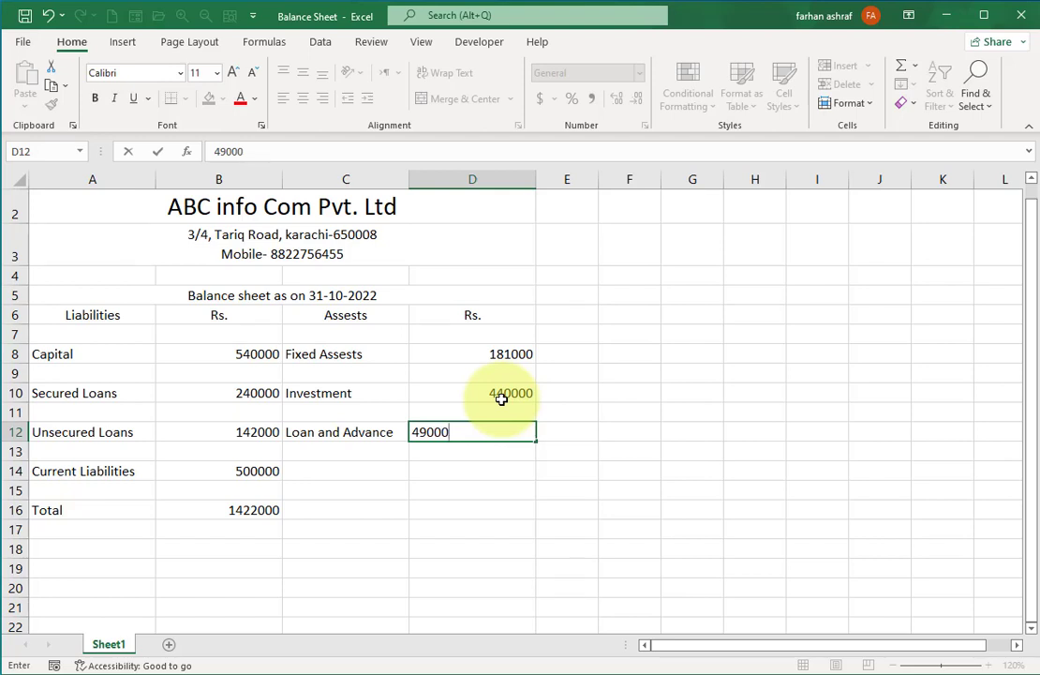
key(Return)
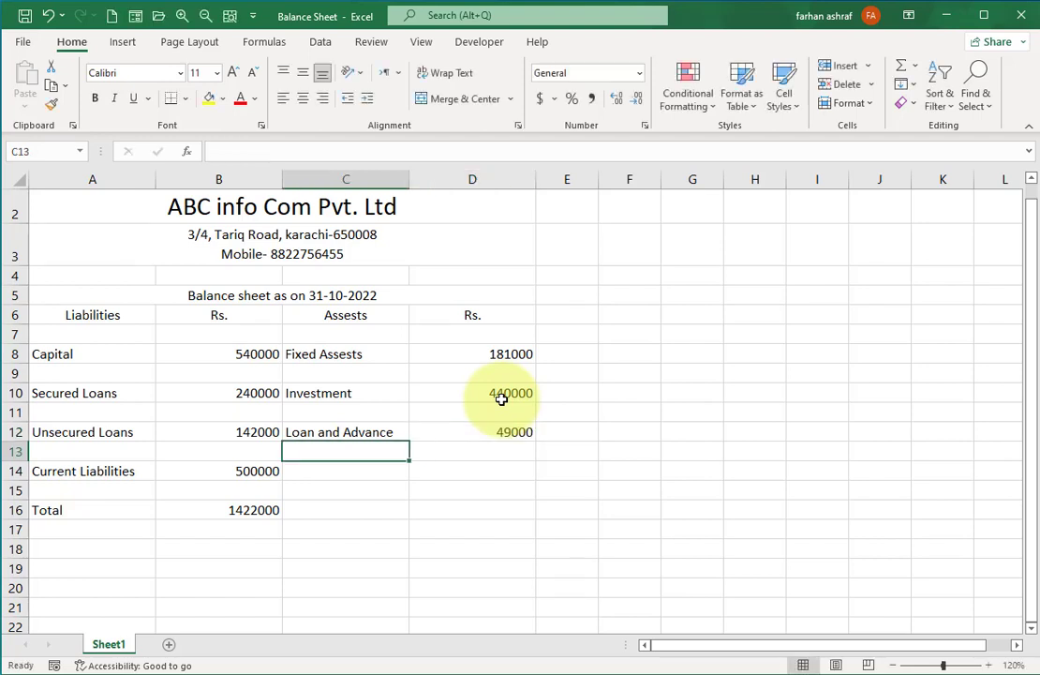
Add the asset Current Assests with amount 752000 in row 14
key(Down)
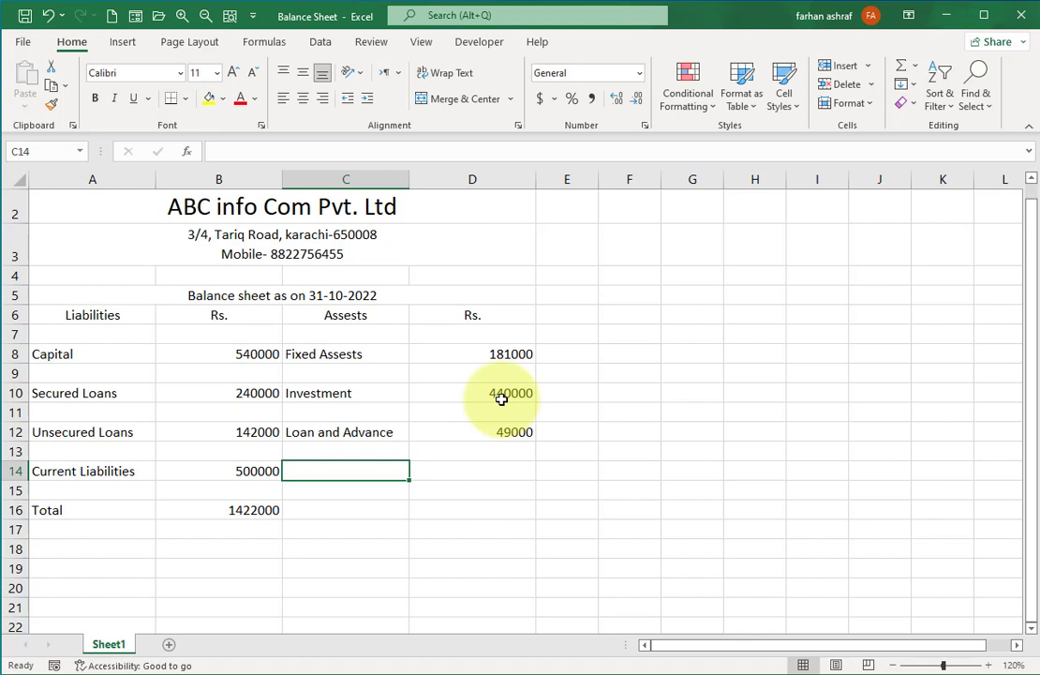
text(Curee)
key(BackSpace)
text(nt)
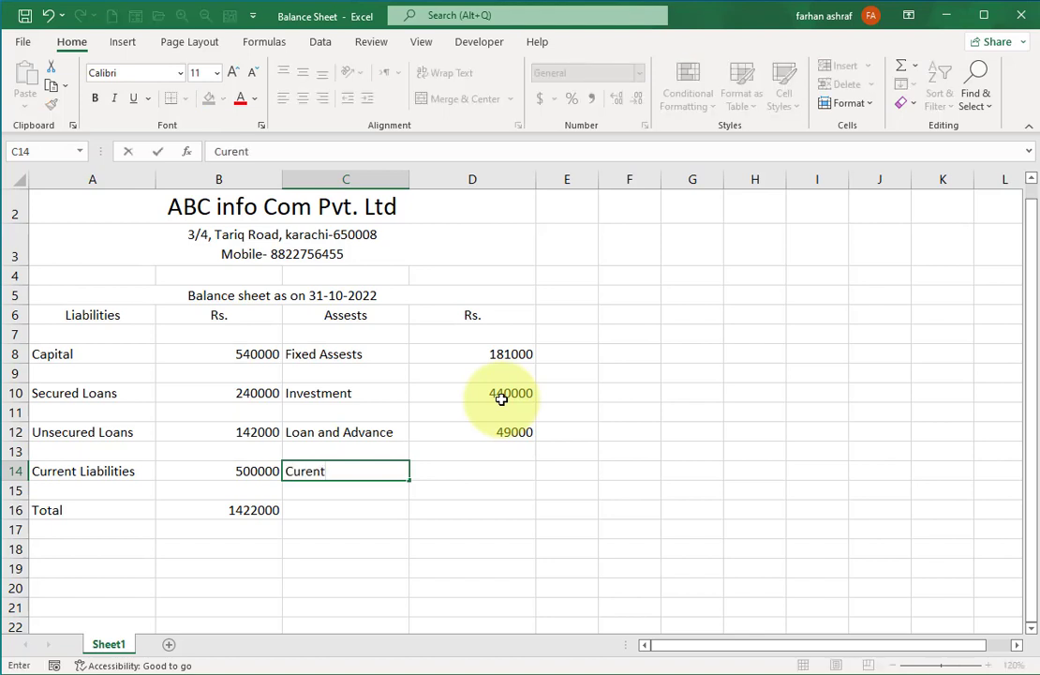
key(BackSpace)
key(BackSpace)
key(BackSpace)
key(BackSpace)
text(rent Assests)
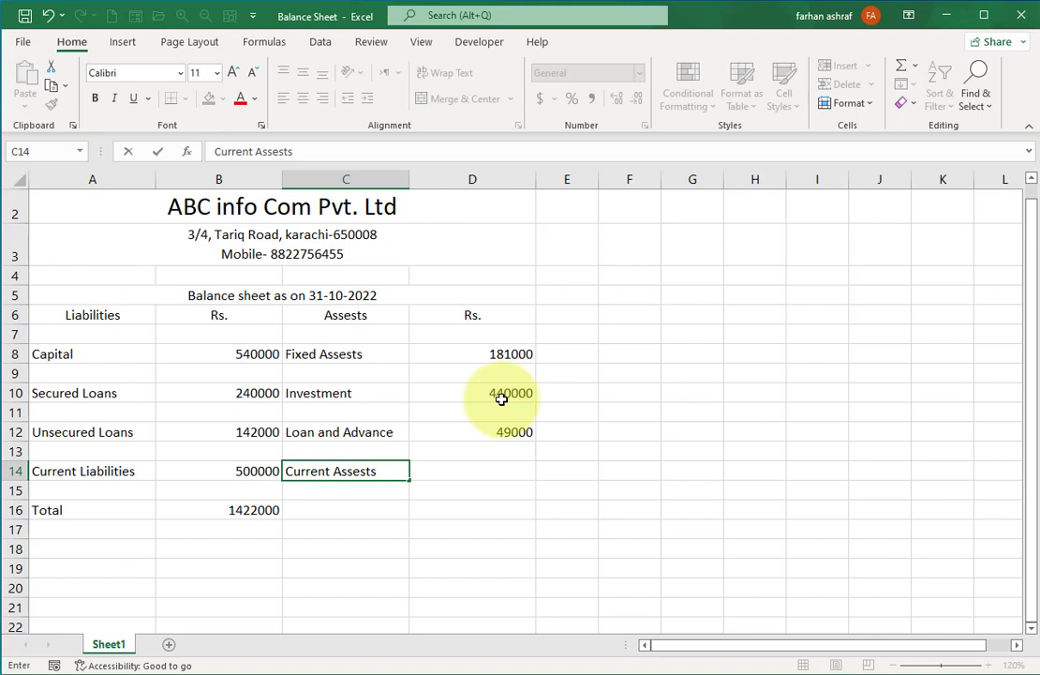
key(Tab)
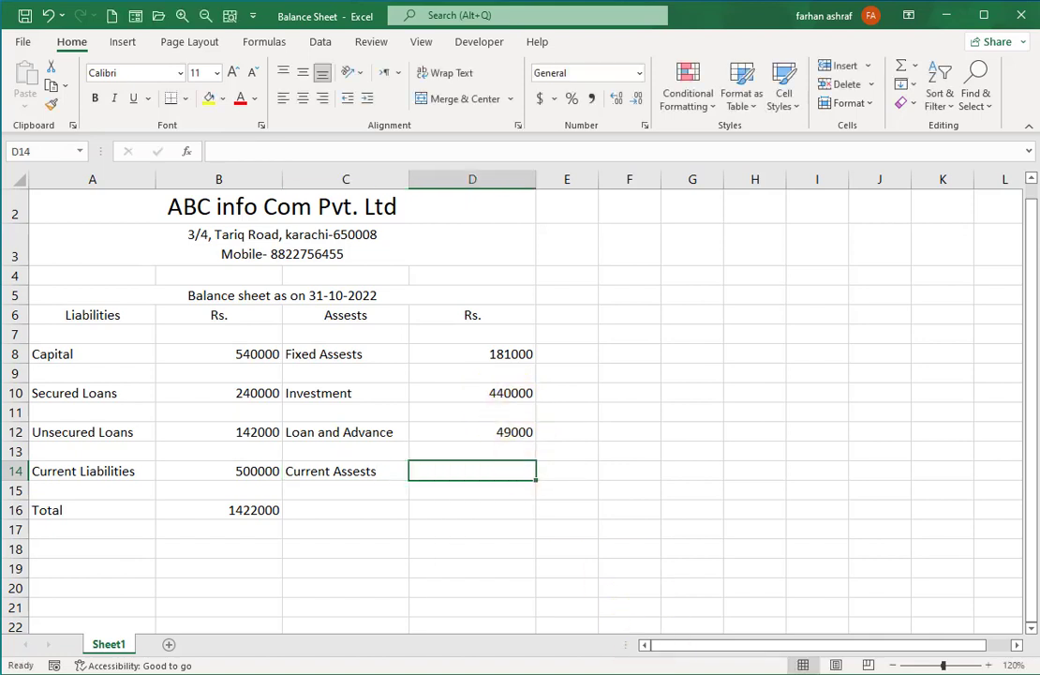
click(351, 475)
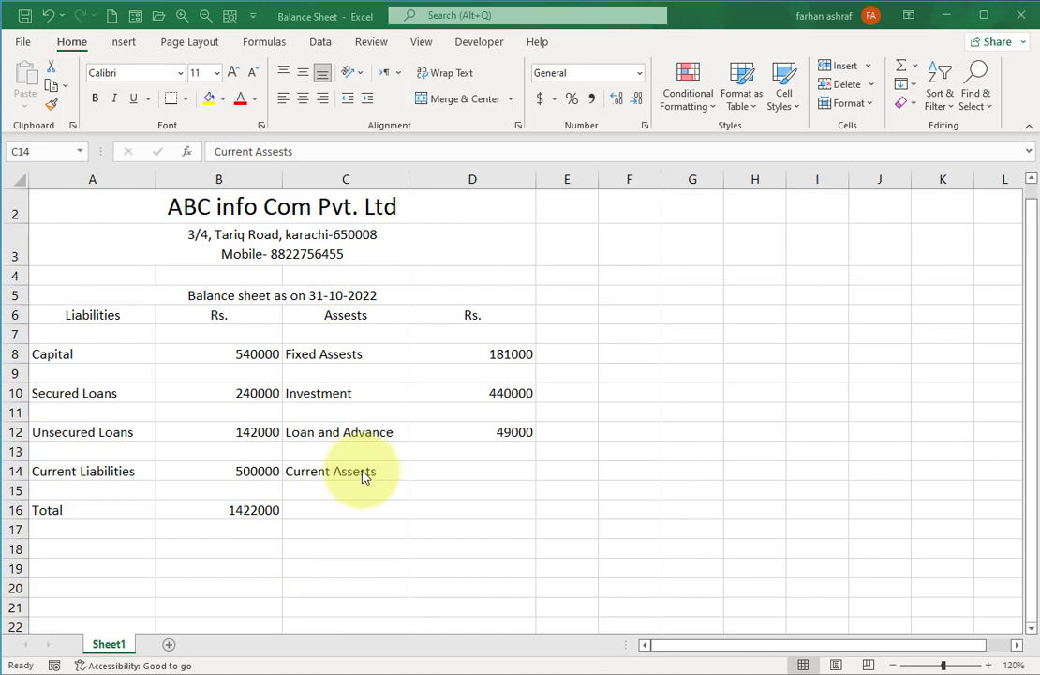
click(440, 474)
text(7)
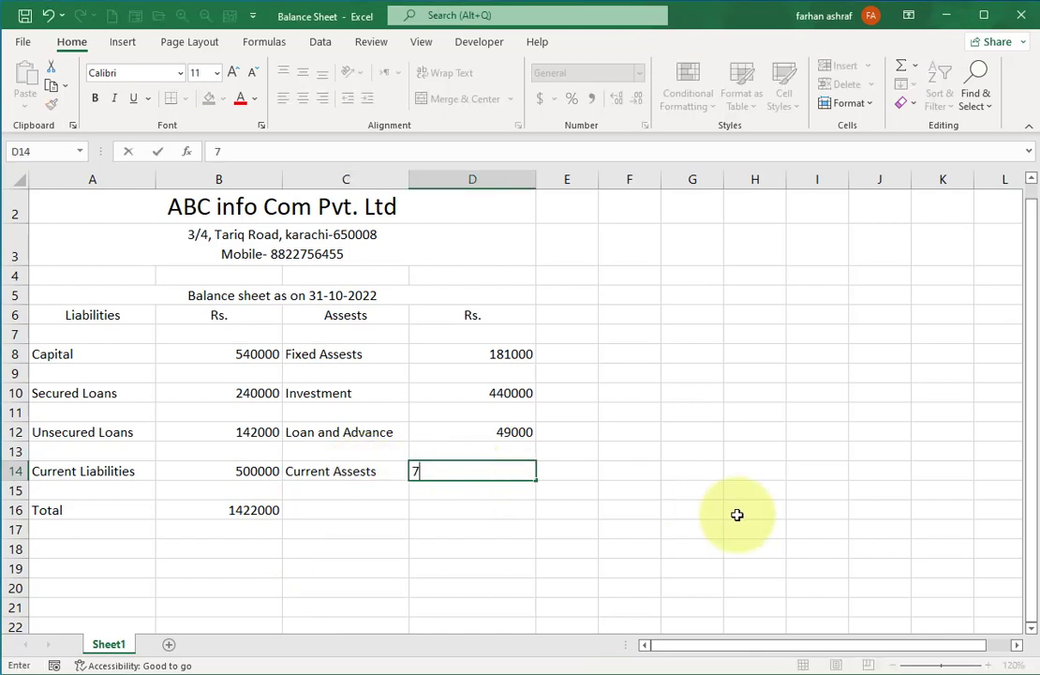
text(52000)
key(Return)
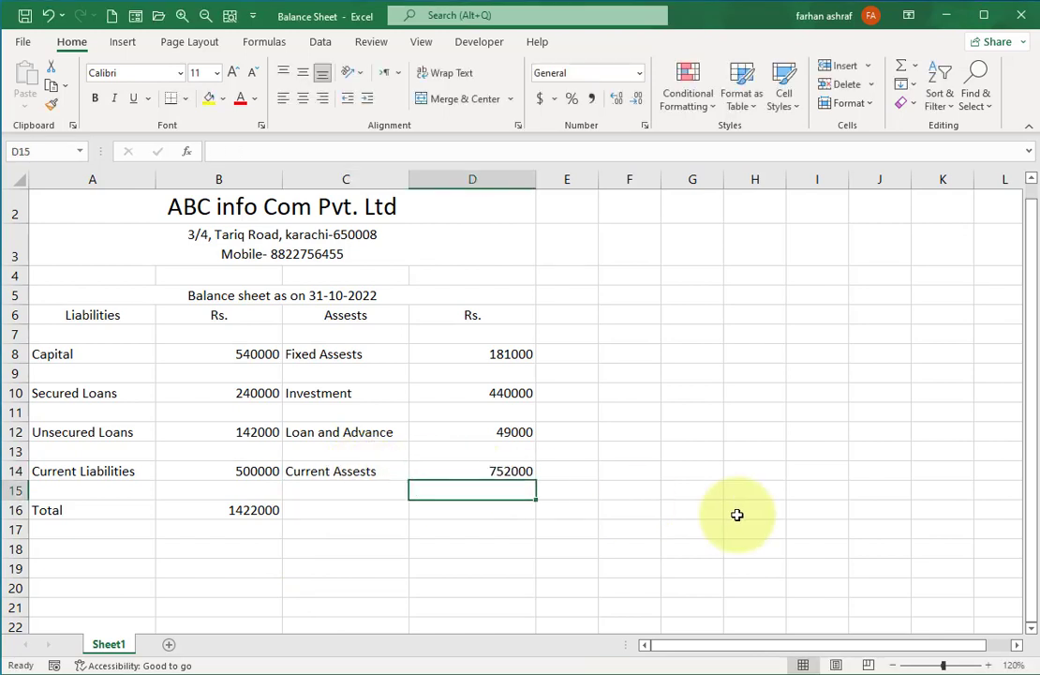
key(Left)
key(Down)
Label C16 Total and enter =sum(D7:D15) in D16, giving 1422000
text(Total)
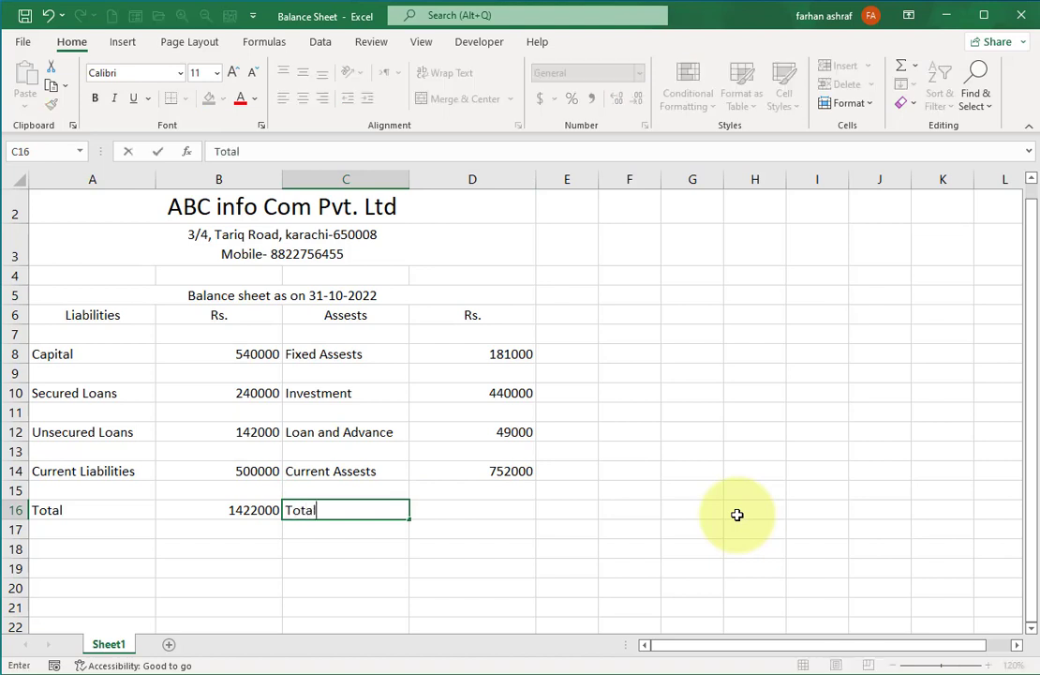
key(Right)
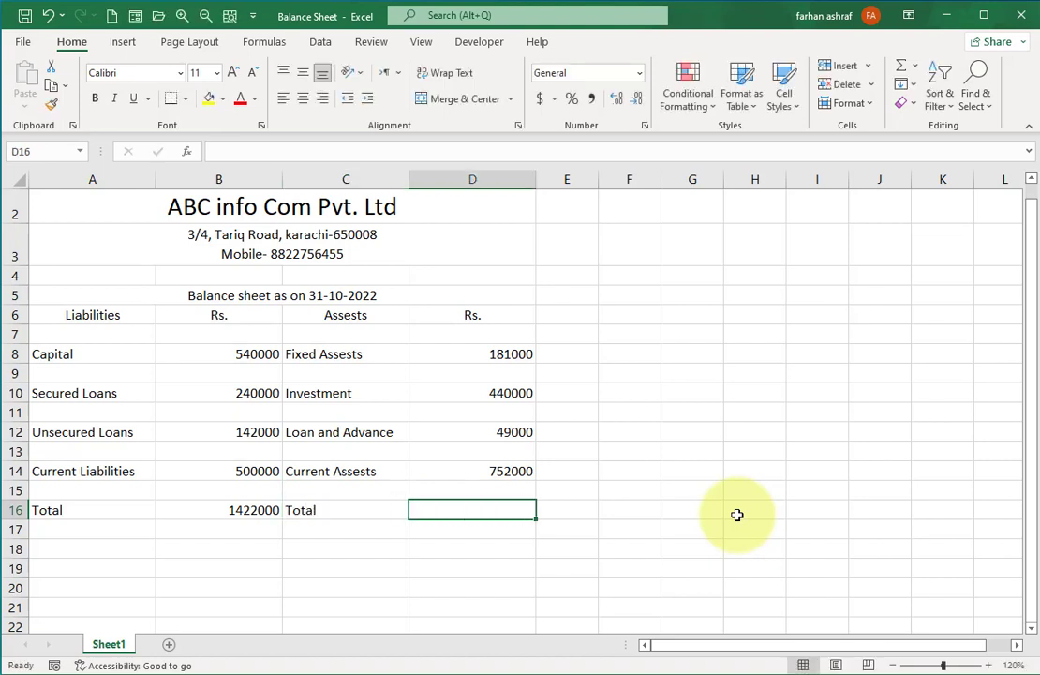
text(=sum)
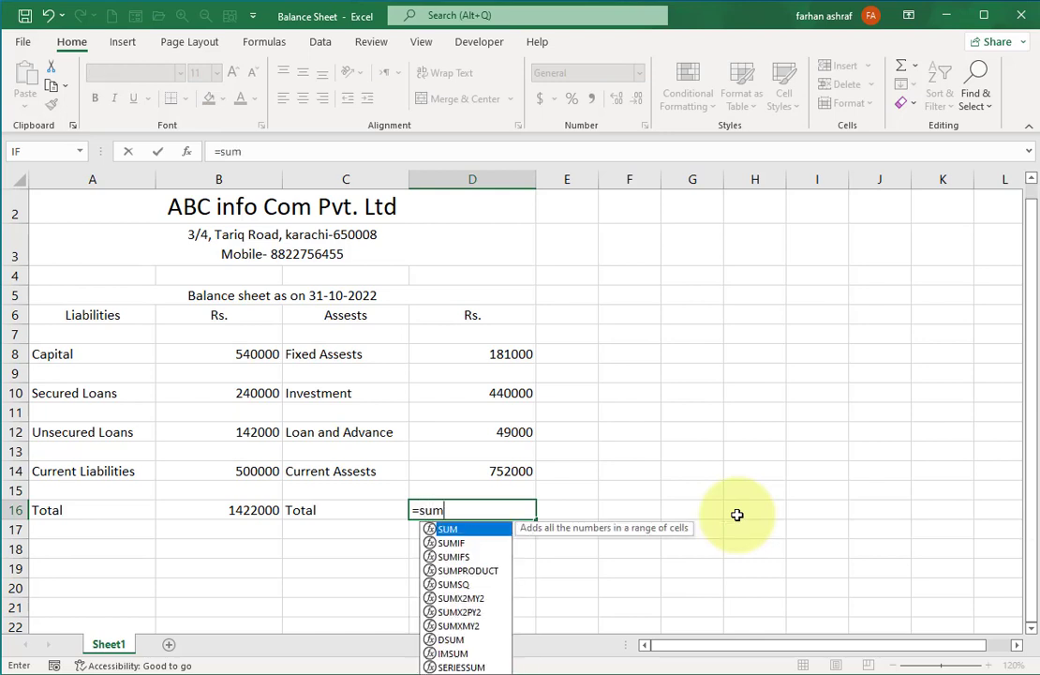
text(()
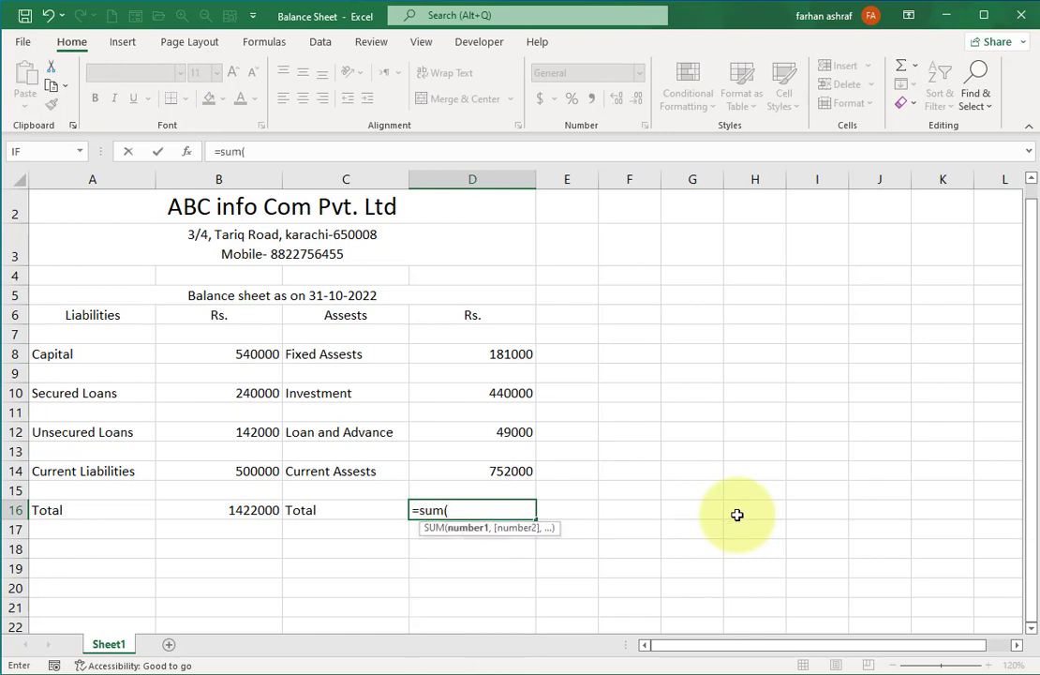
drag(468, 334, 504, 486)
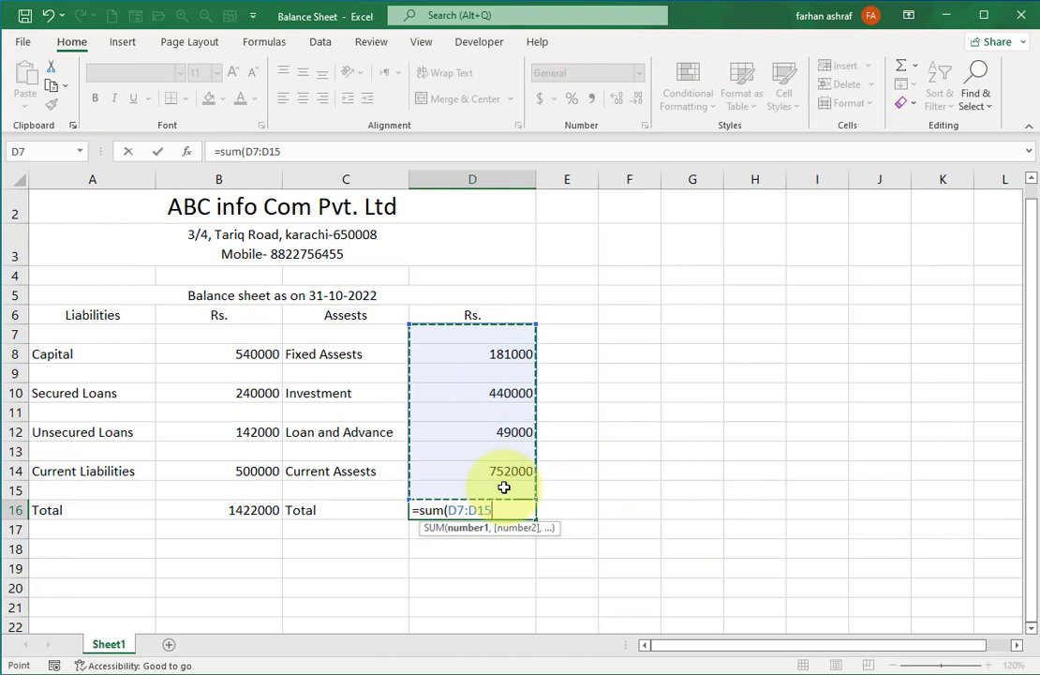
key(Return)
click(504, 486)
text())
key(BackSpace)
click(581, 529)
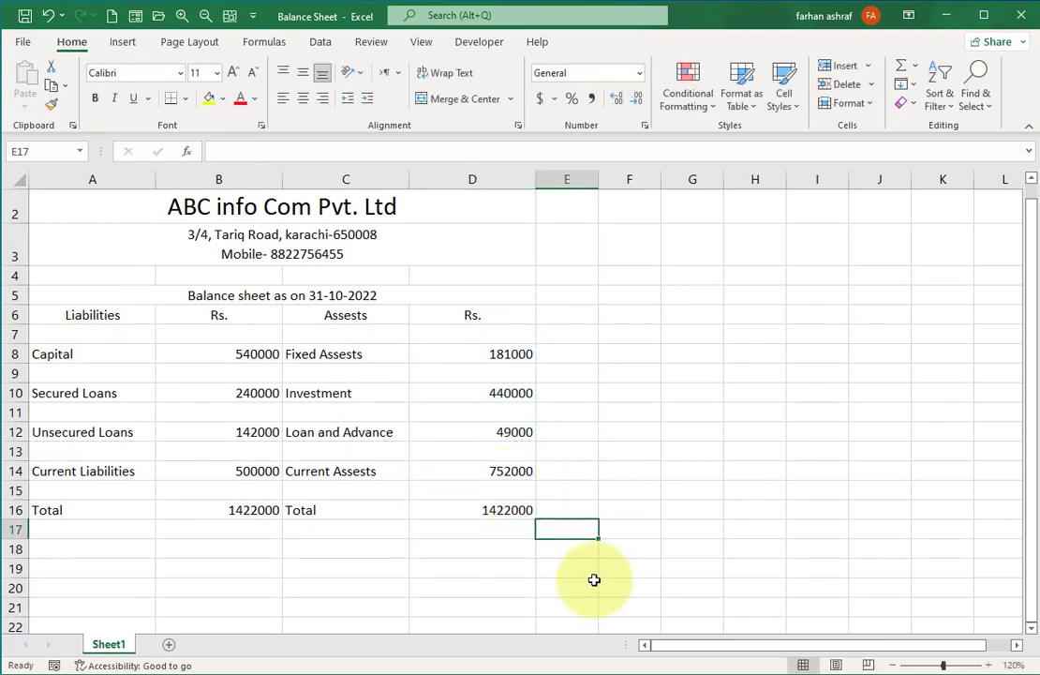
Select both row-16 totals to confirm they match at 1422000
click(450, 548)
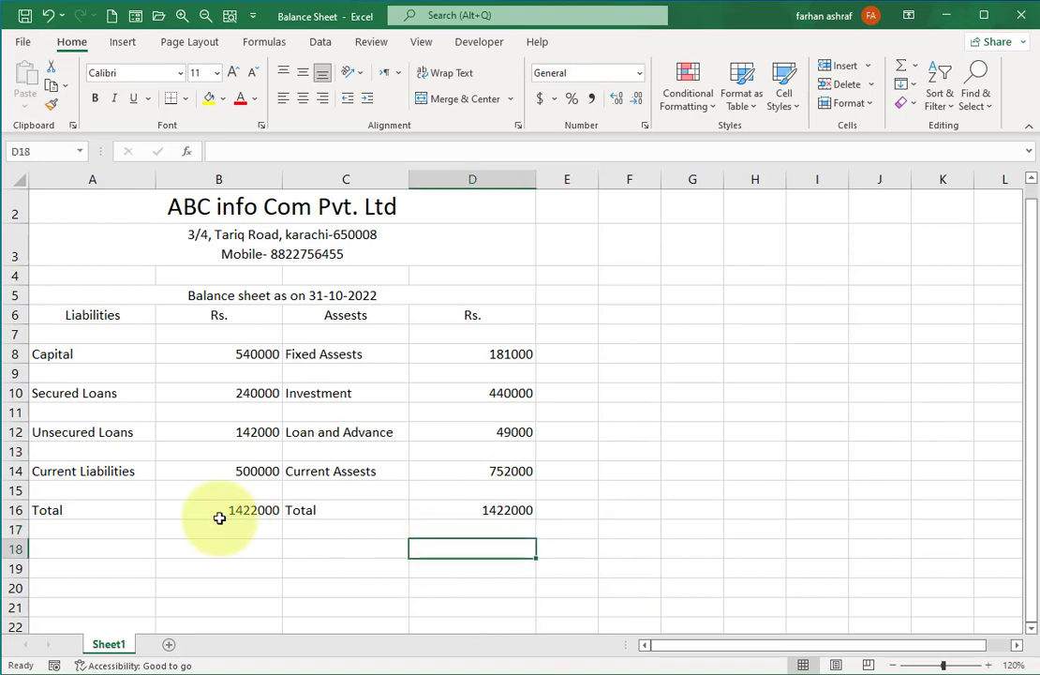
click(189, 512)
drag(190, 512, 521, 511)
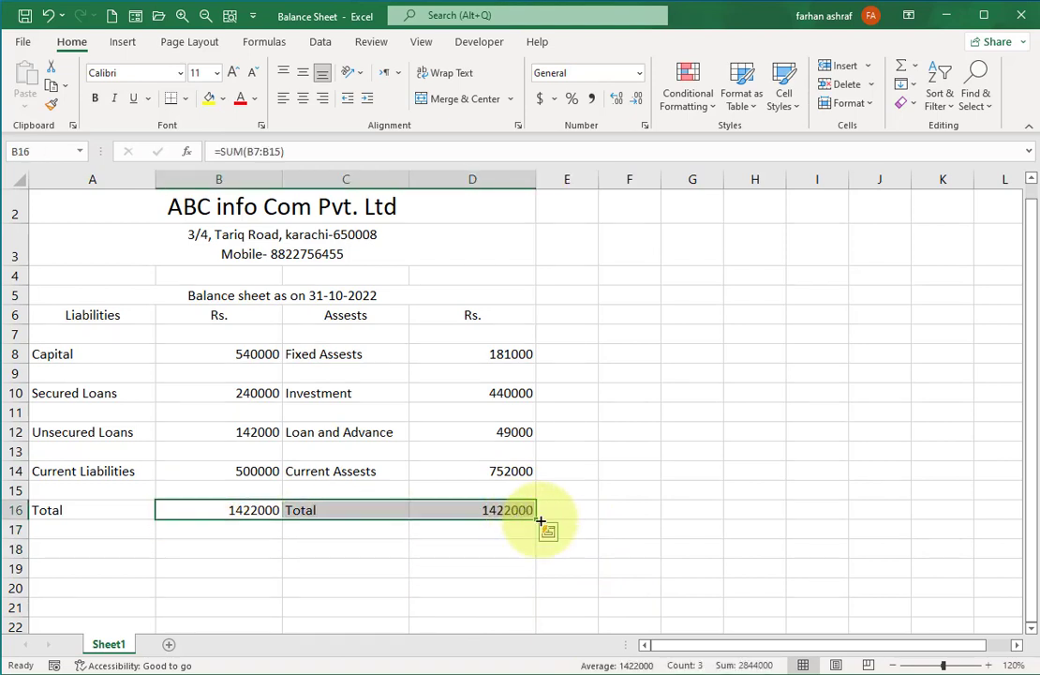
click(495, 552)
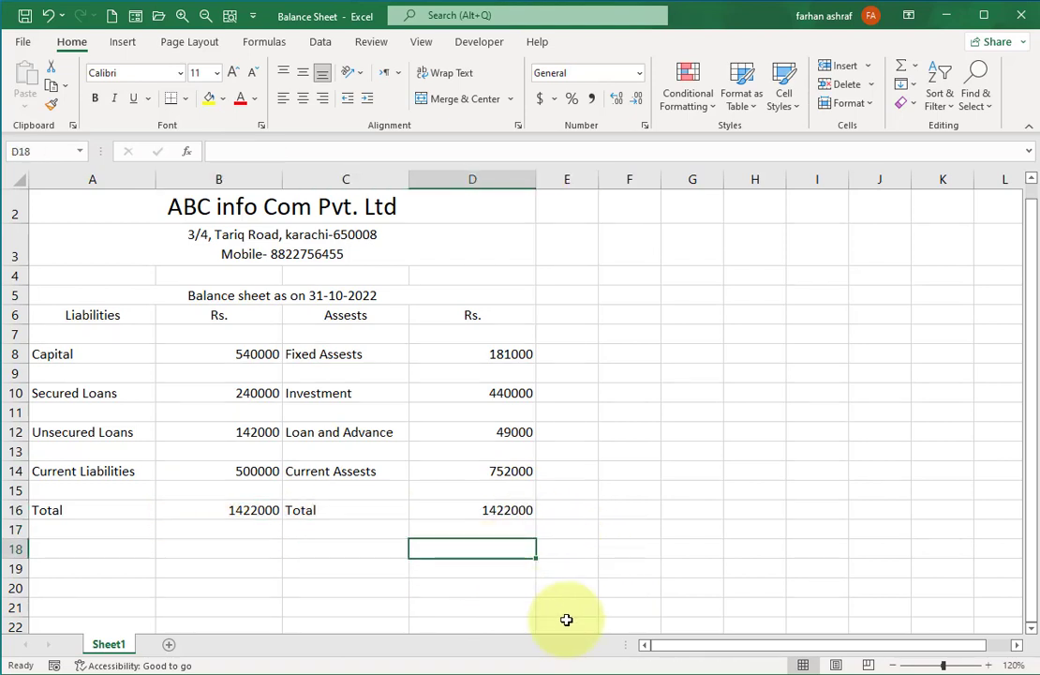
Apply All Borders to the A6:D6 headings, then select A7:A16
drag(89, 315, 496, 311)
click(185, 98)
click(216, 261)
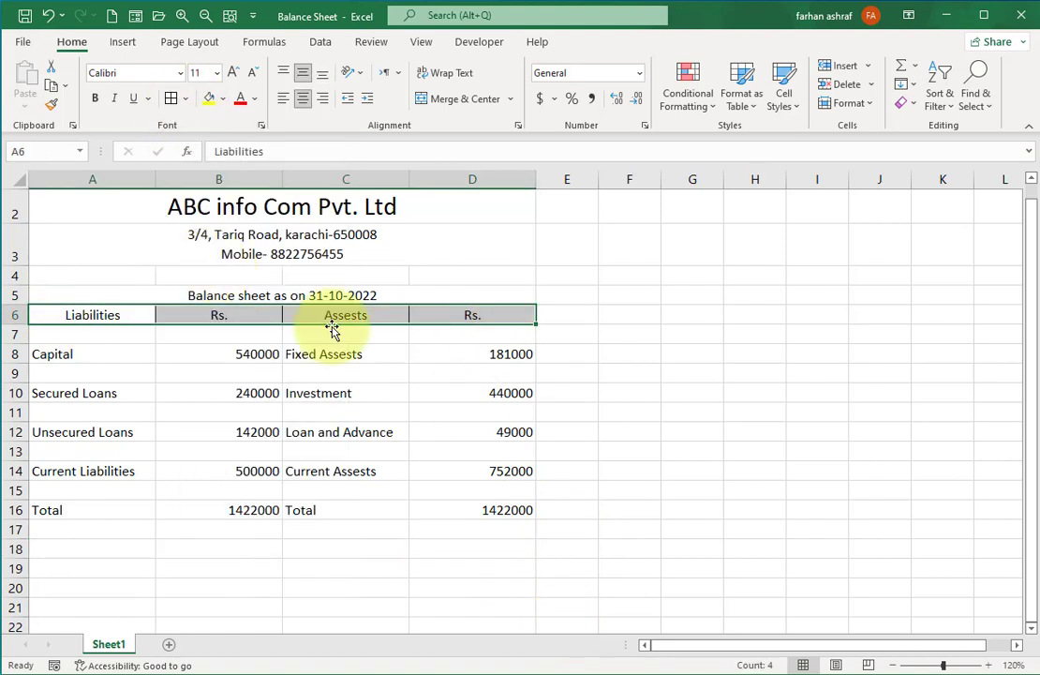
click(132, 349)
drag(122, 335, 112, 513)
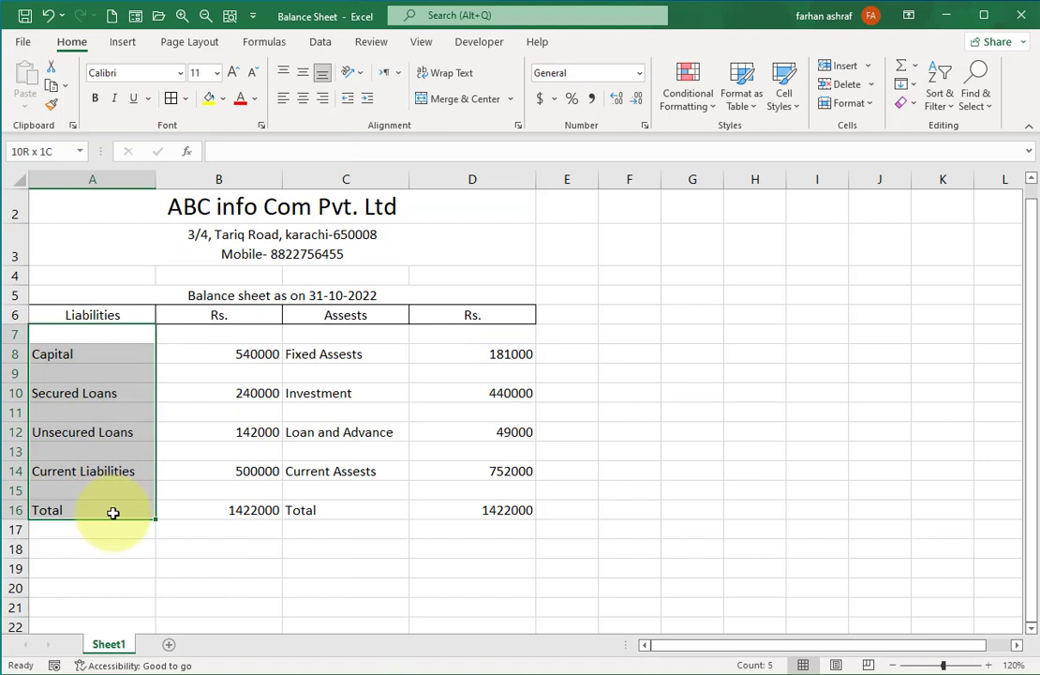
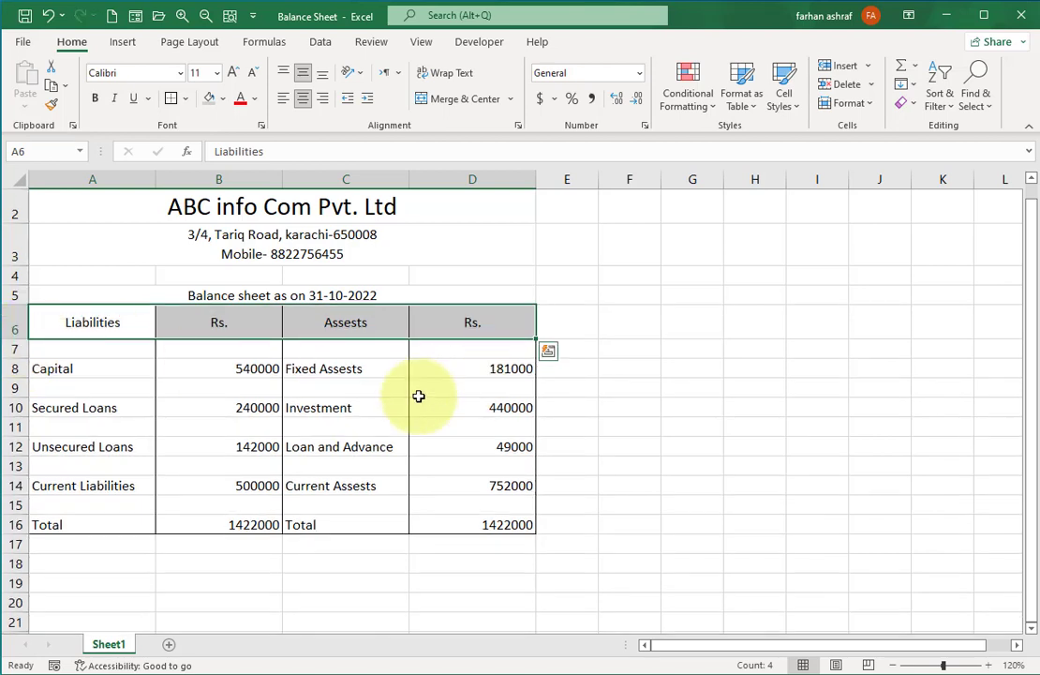
Make the row 6 header 14 pt bold with a grey fill
click(217, 72)
click(202, 208)
click(95, 98)
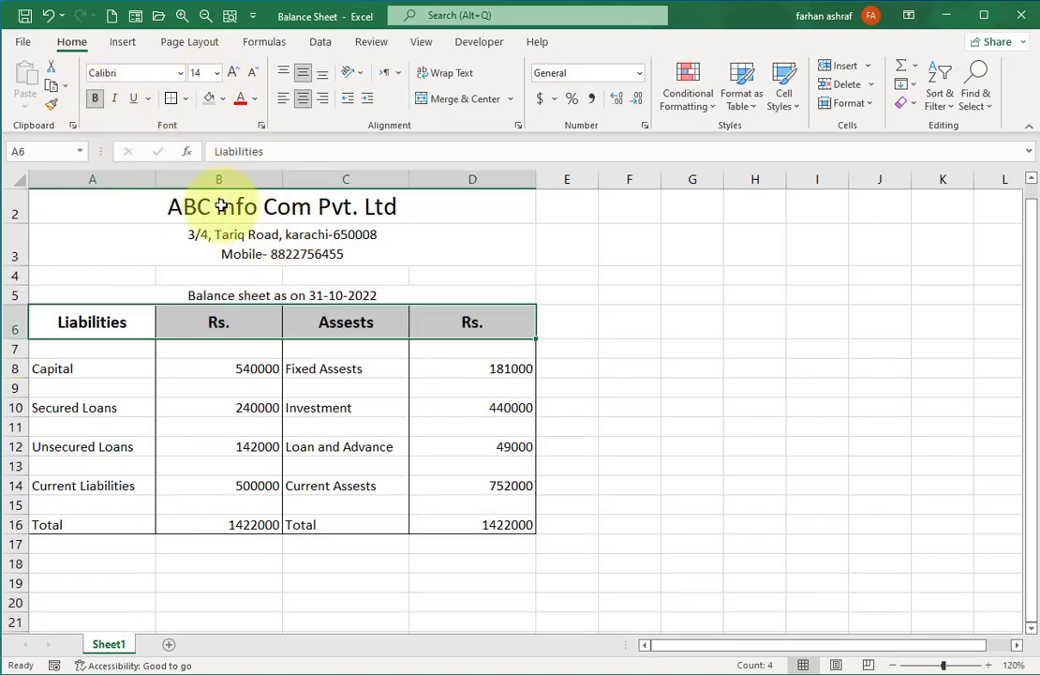
click(222, 98)
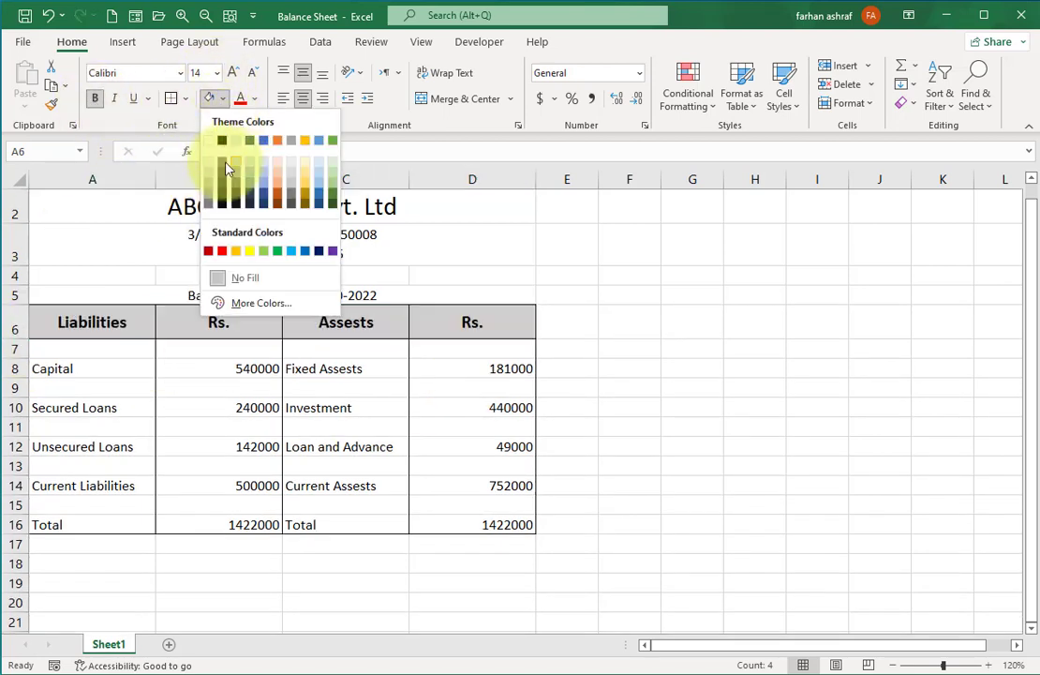
click(232, 169)
click(513, 369)
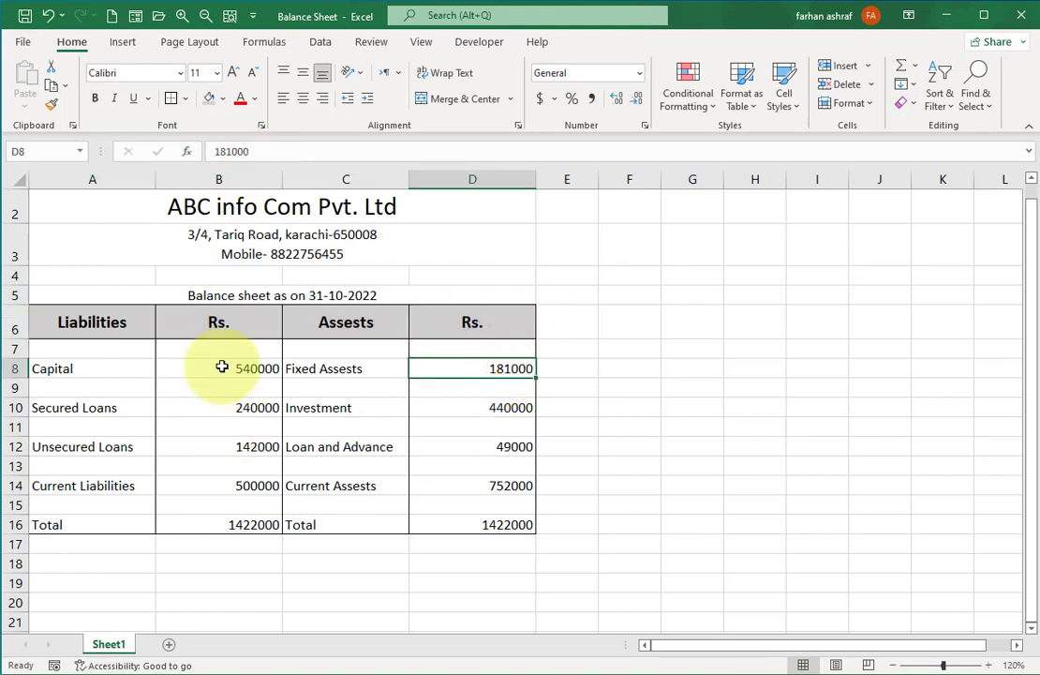
Apply Comma Style to the amounts in B8:B16 and D8:D16, including both totals
drag(227, 354, 215, 487)
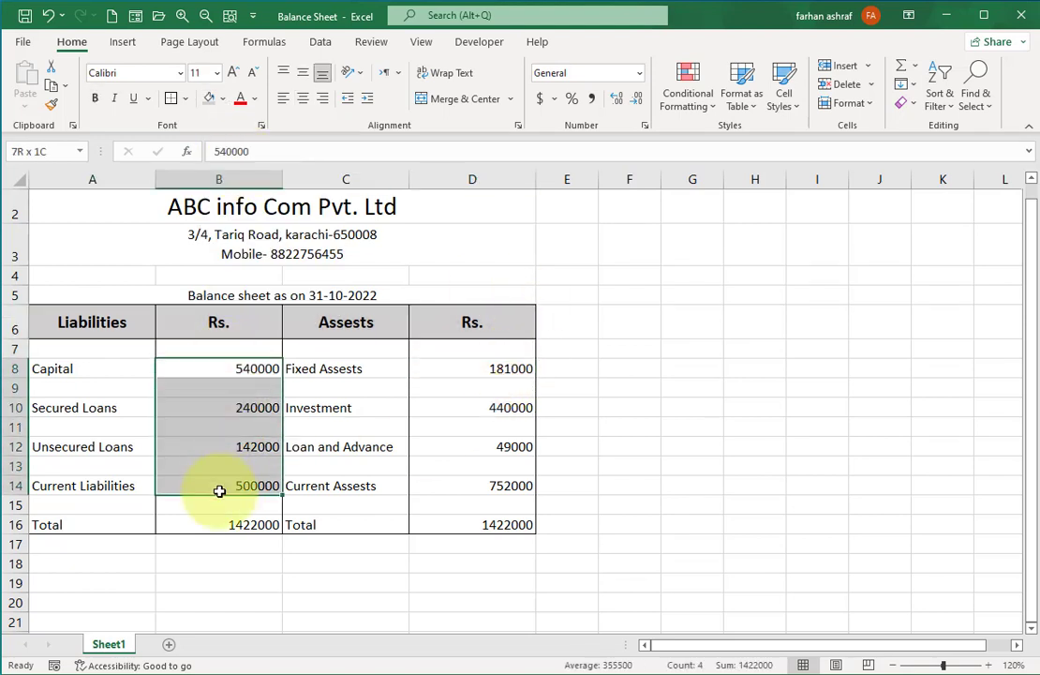
click(591, 97)
drag(462, 368, 486, 487)
click(591, 97)
click(219, 525)
click(591, 98)
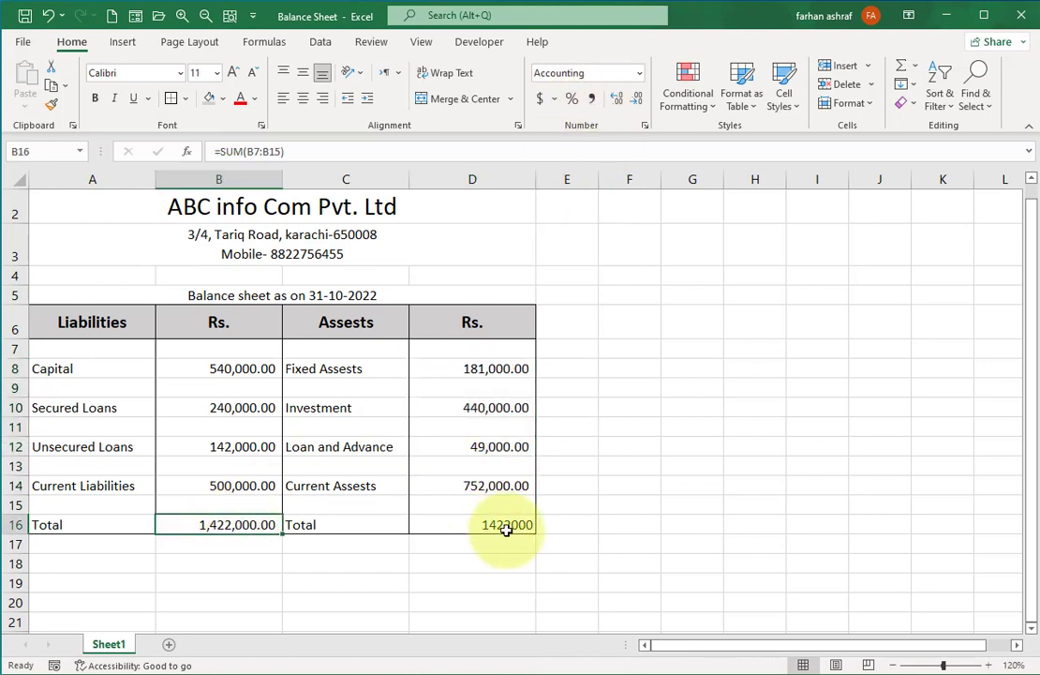
click(506, 525)
click(591, 98)
Give the totals in B16 and D16 a top and thick bottom border
click(242, 525)
click(186, 99)
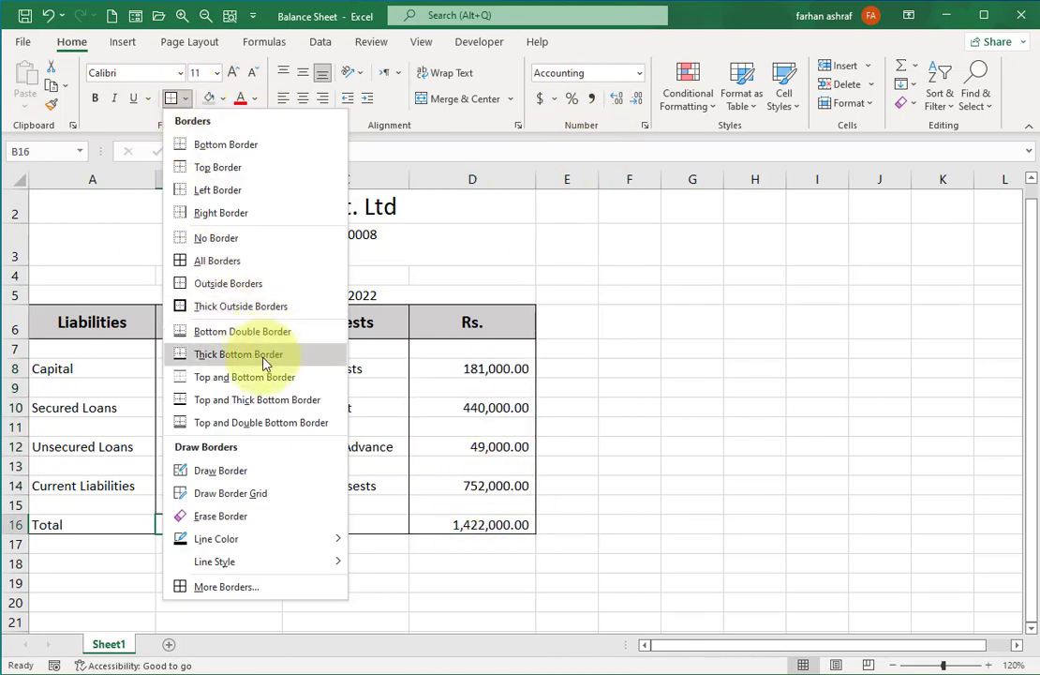
click(230, 402)
click(483, 526)
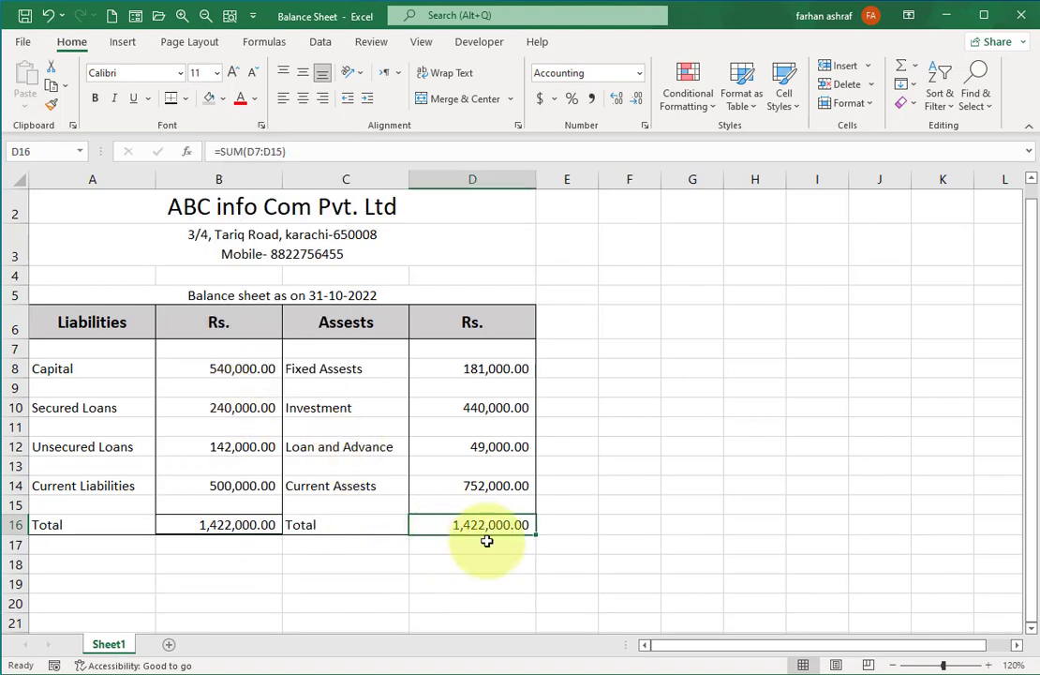
click(170, 97)
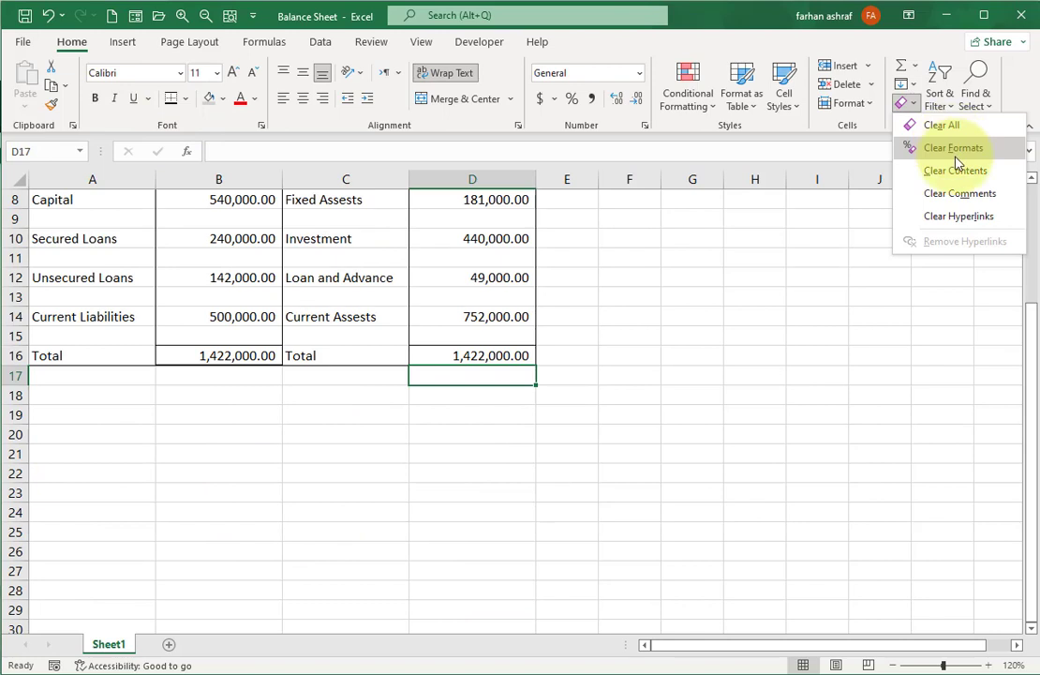
click(952, 158)
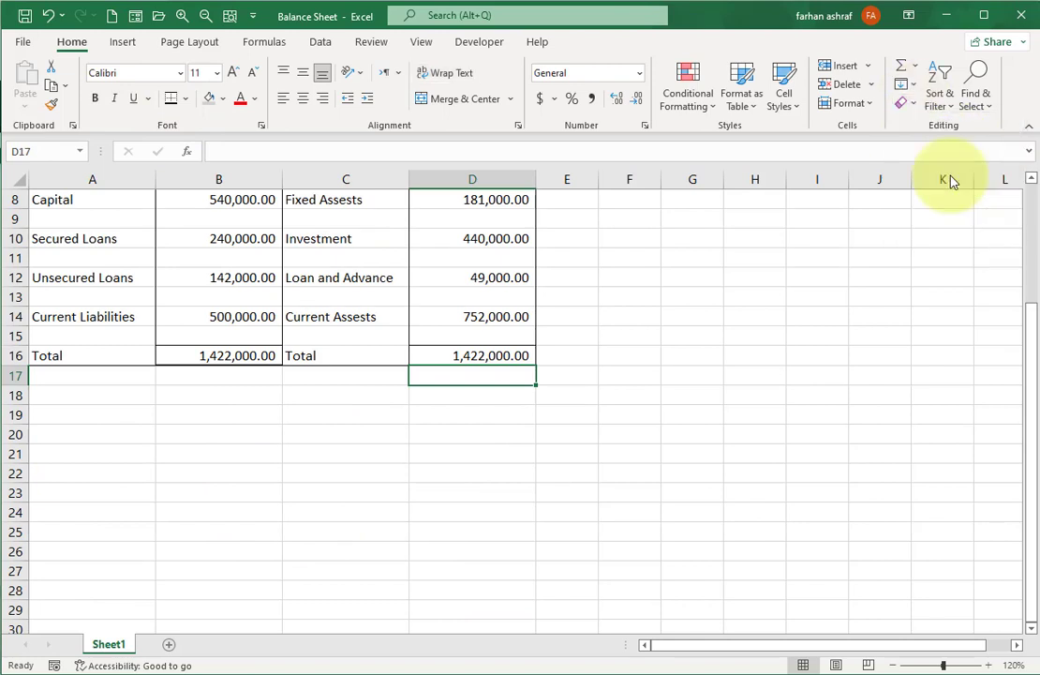
Enter 'in term of our report of even date', 'for F.A &' and 'chartered Accountants' in D17:D19
text(in)
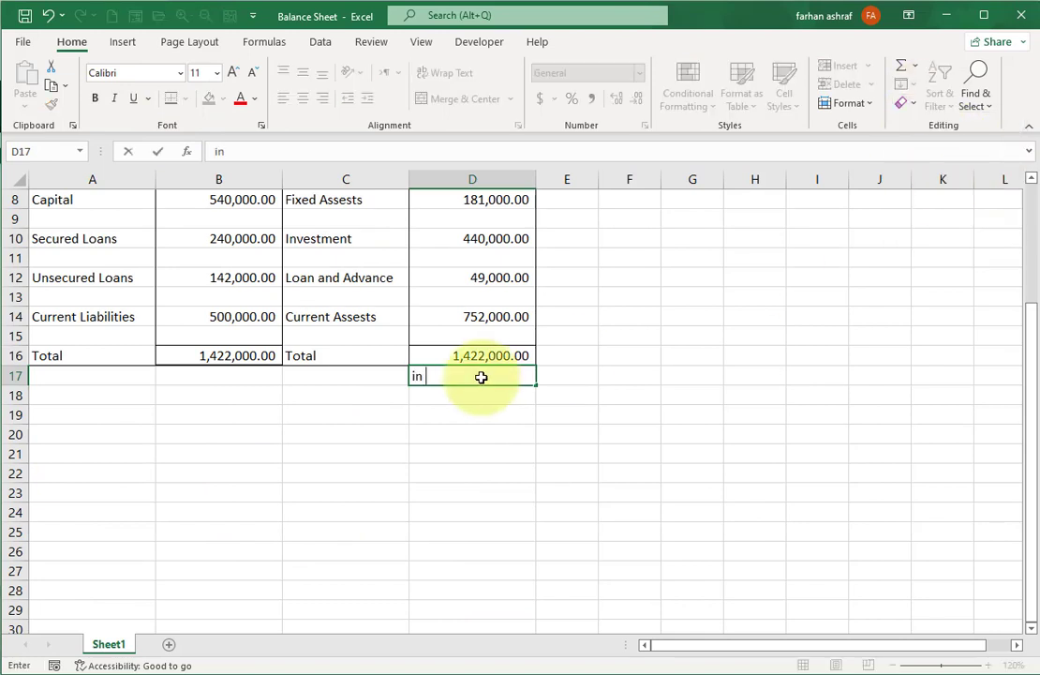
text( term of our rep)
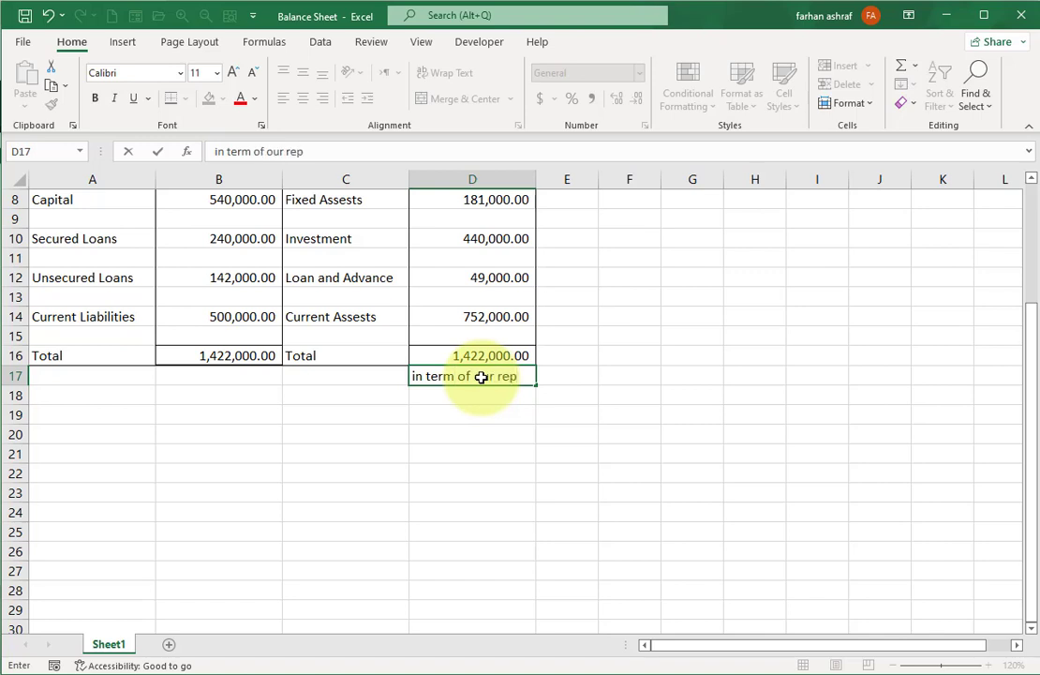
text(ort of even date)
key(Return)
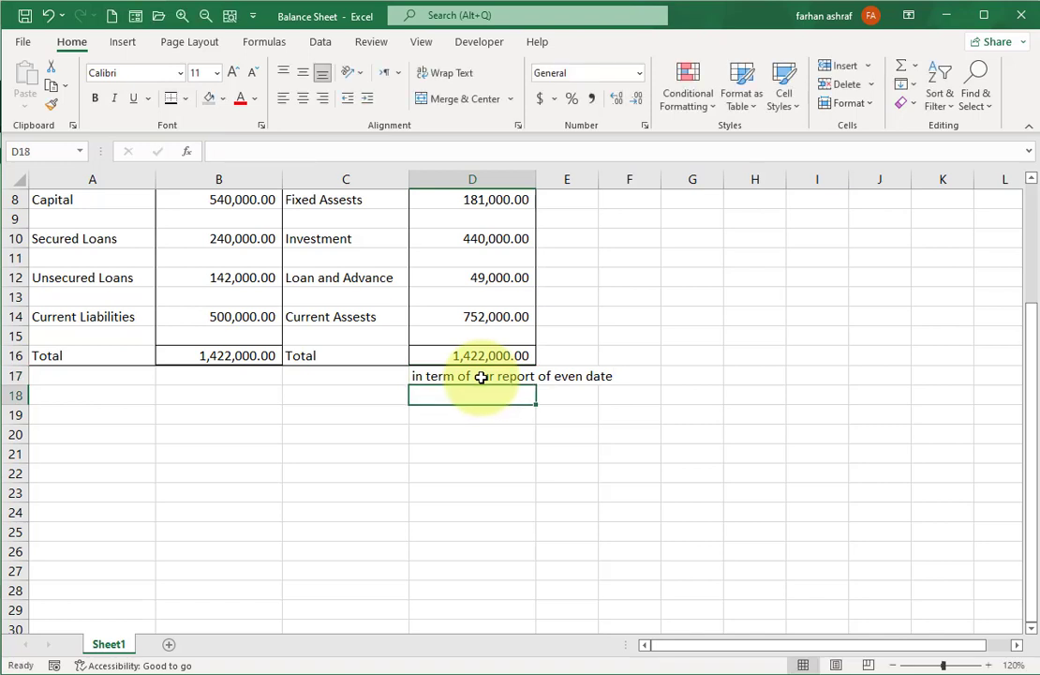
text(for F.A)
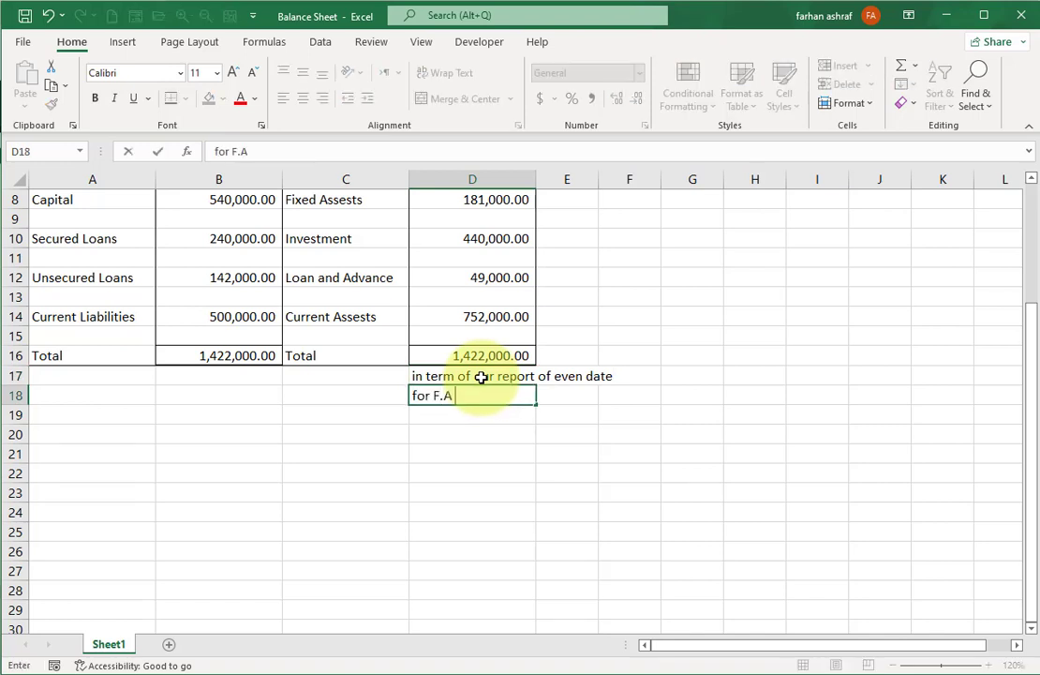
text( & CO.)
key(Return)
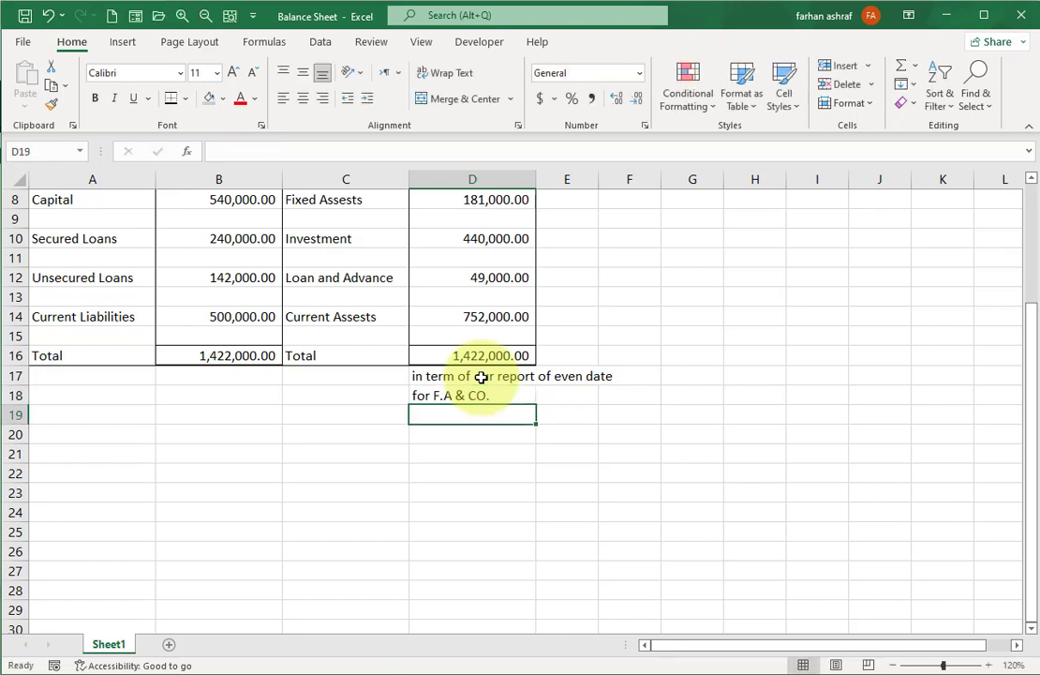
text(ch)
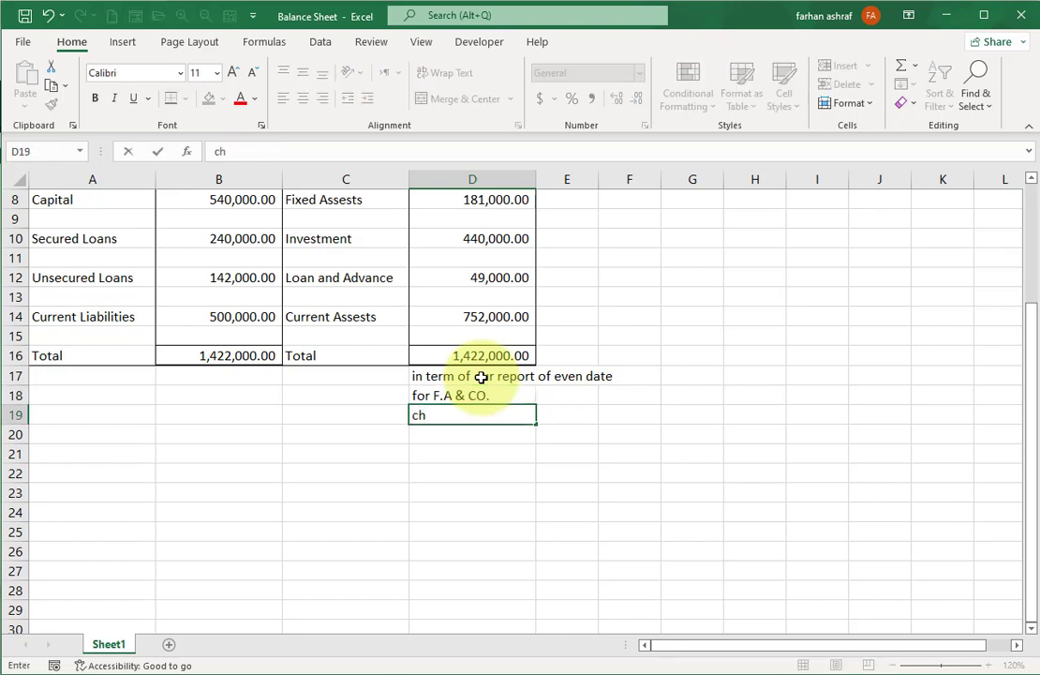
text(artered Account)
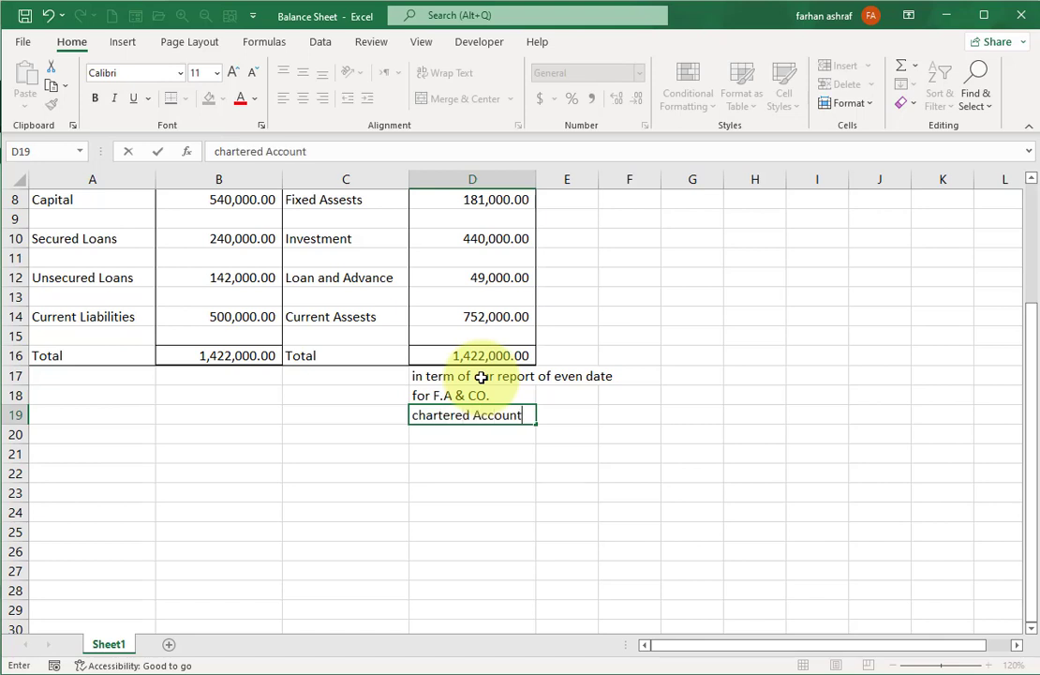
text(an)
key(Return)
key(Return)
key(Return)
key(Return)
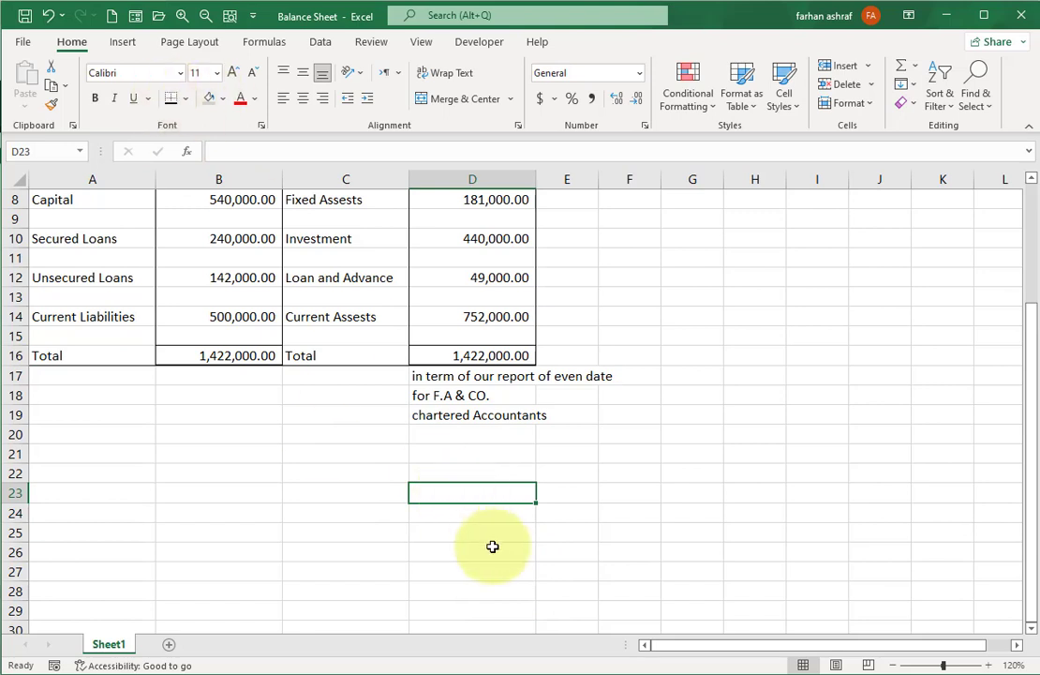
Enter the signatory name 'C.A. F.A & CO.' in D24, correcting the typos
key(Return)
text(CA. G)
key(BackSpace)
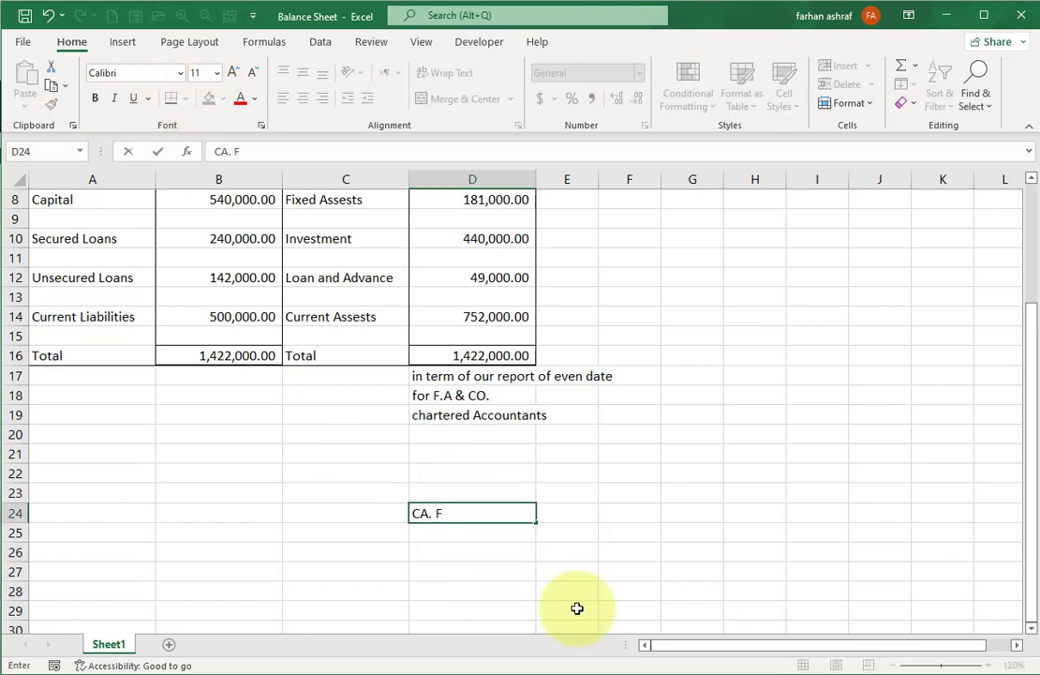
text(F.A)
click(420, 512)
text(.)
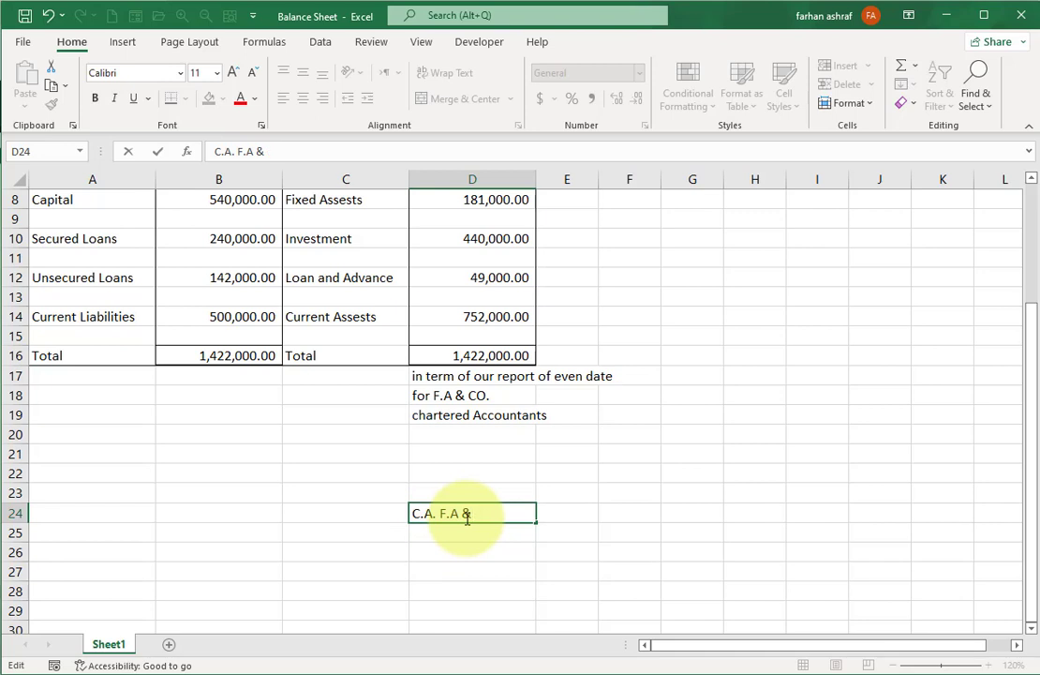
text( & Co.)
key(Return)
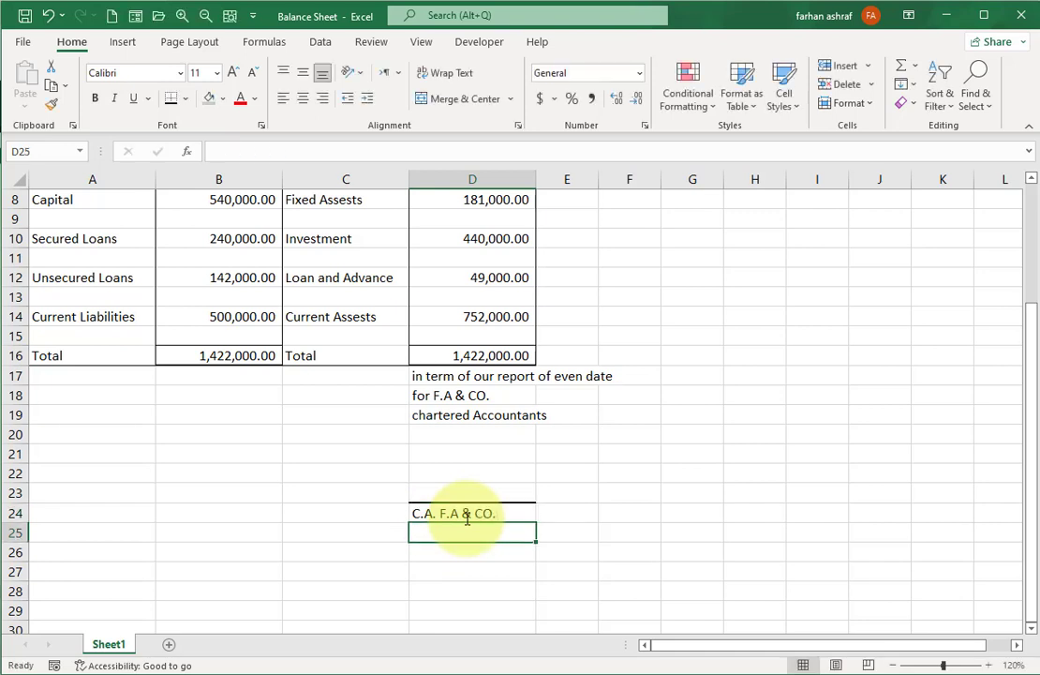
Add the 'M No. 445526' and 'FRN- 2365' lines beneath the signatory name
text(M No)
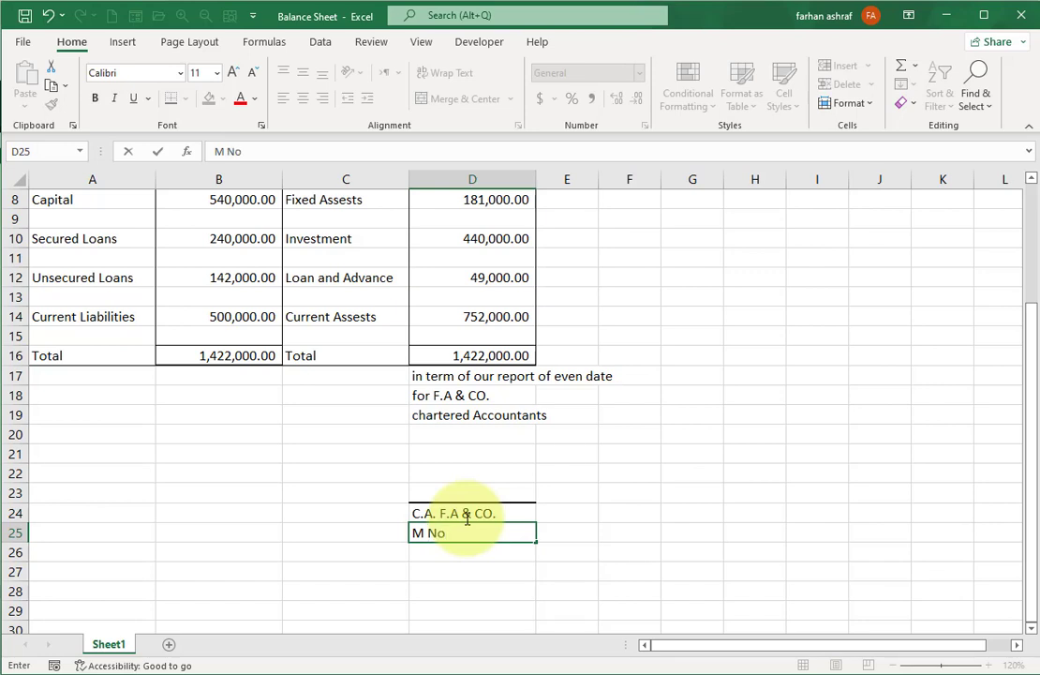
text(. 445526)
key(Return)
text(FRN)
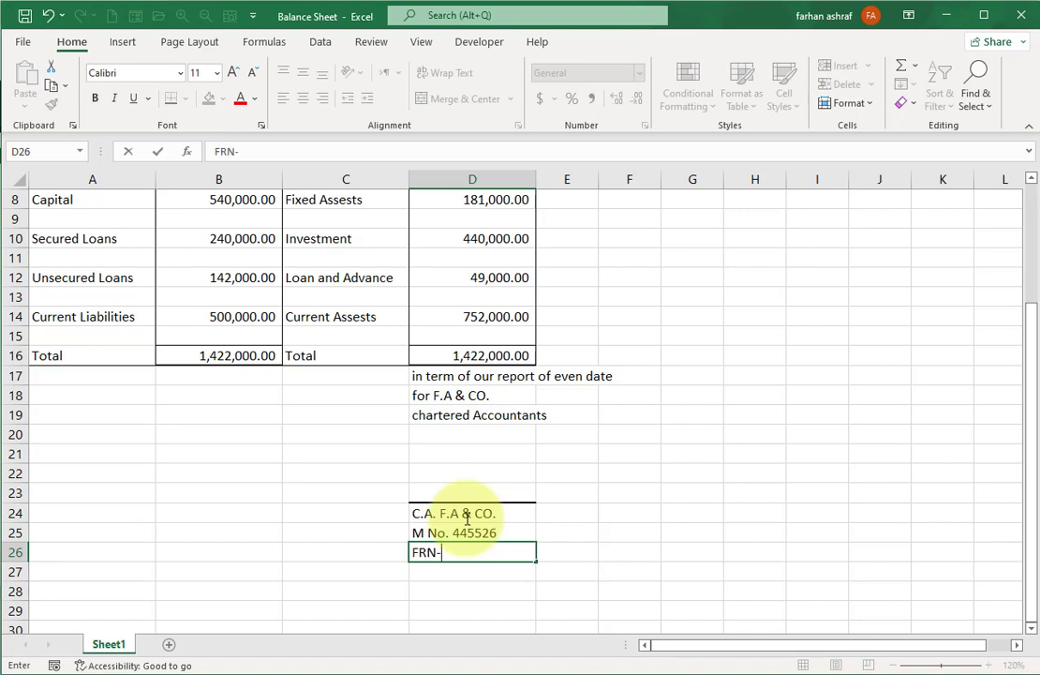
text(- 23652)
Enter 'Place: Karachi' in A25 and the date line in A26, then select D17:D26
click(154, 538)
text(Place)
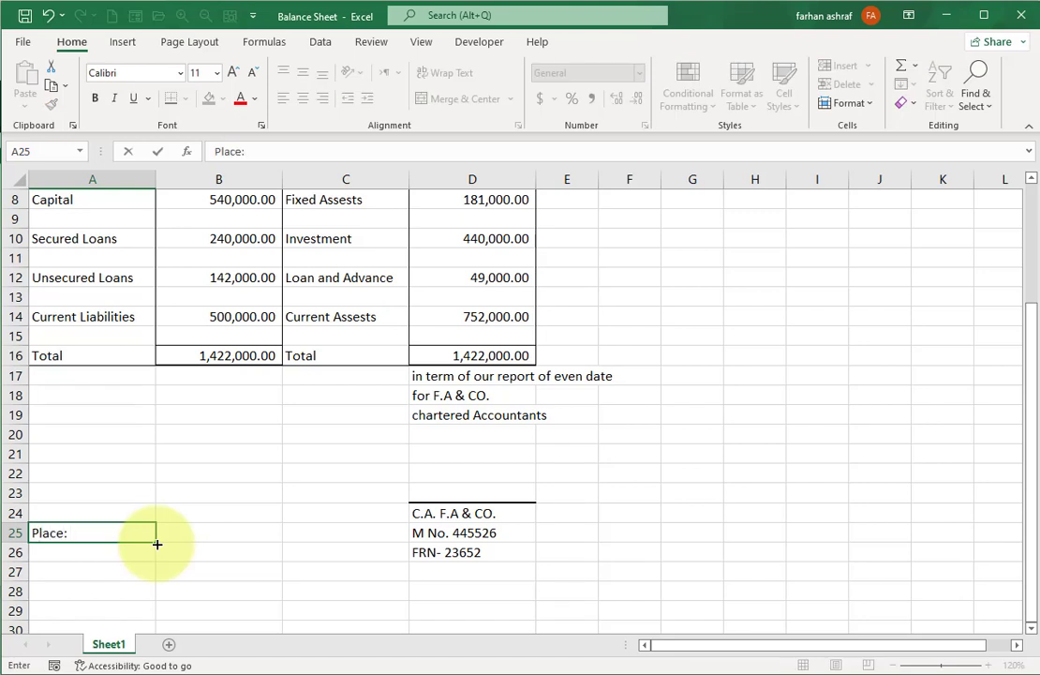
text(: Karachi)
key(Return)
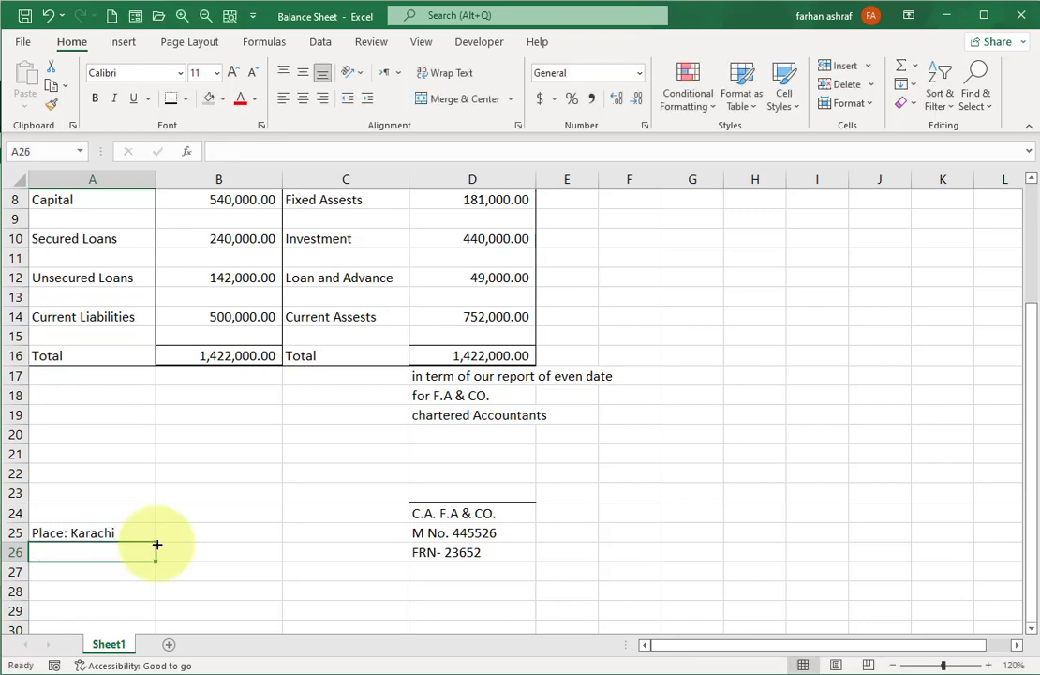
text(S)
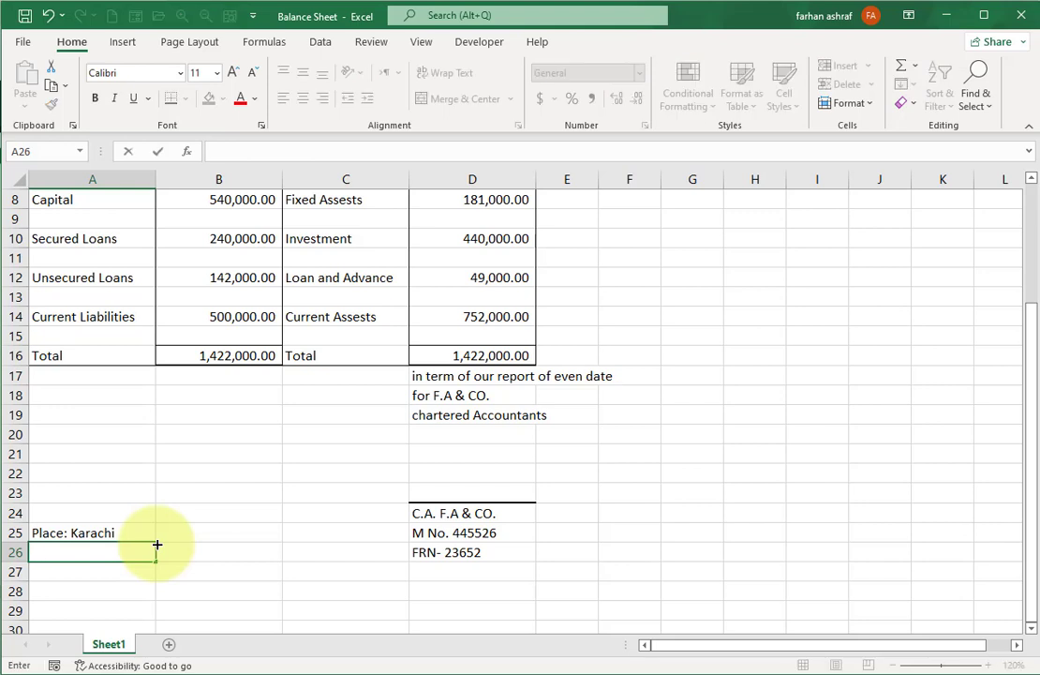
text(Date:31-10)
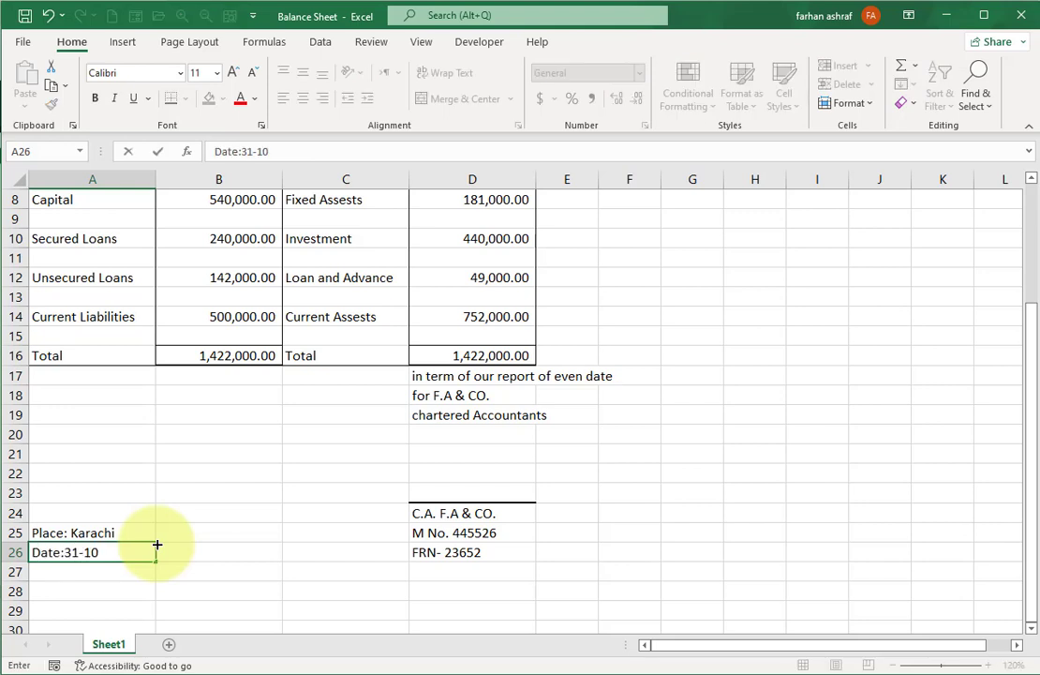
text(-201)
text(2022)
click(205, 552)
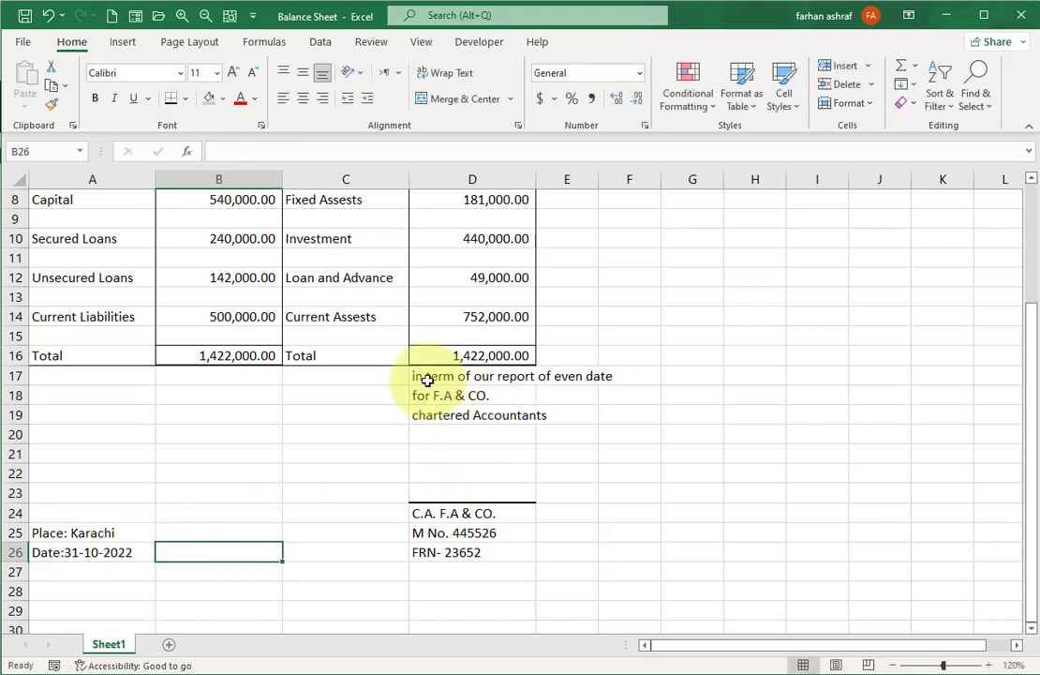
drag(428, 375, 480, 550)
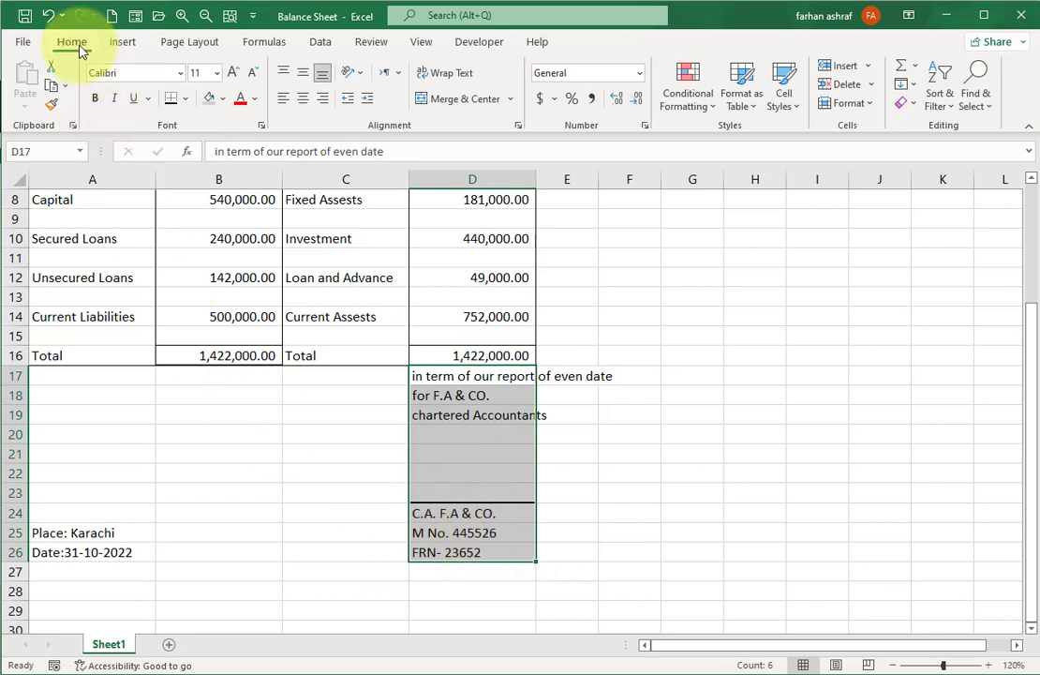
Right-align the auditor's note and signature block in D17:D26
click(321, 97)
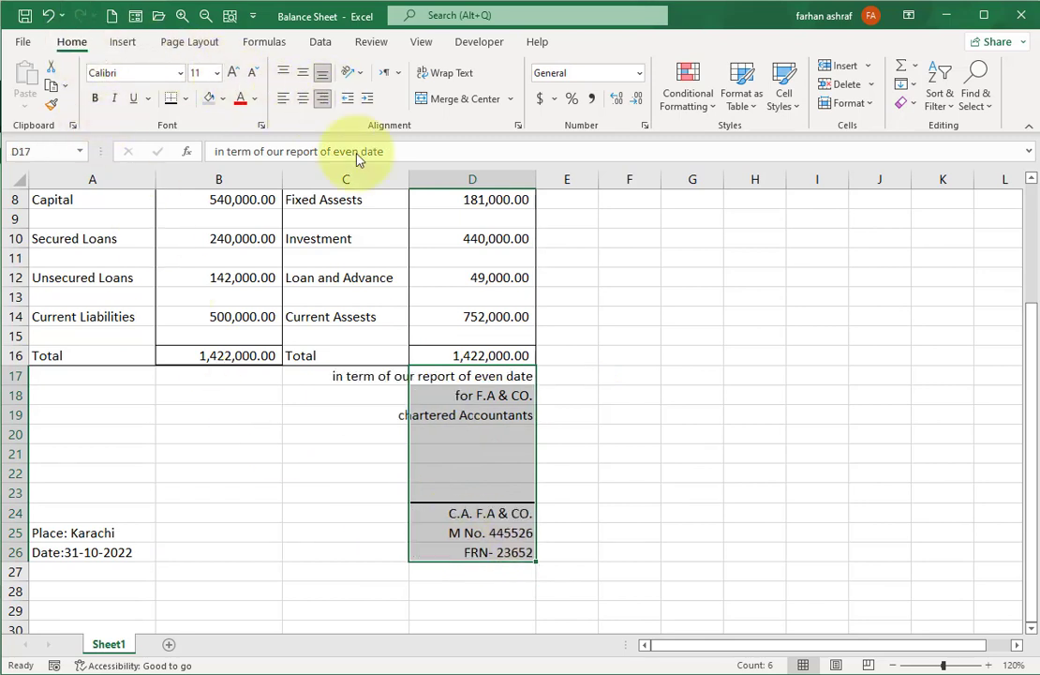
click(623, 559)
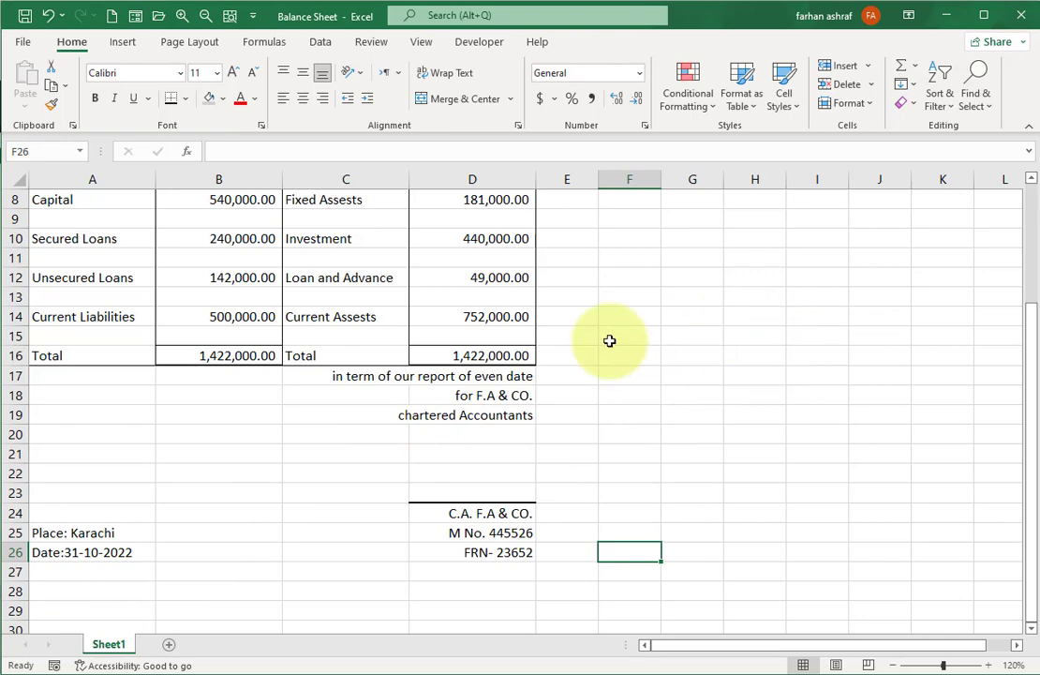
Turn off the worksheet gridlines from the View tab
scroll(329, 532, up, 3)
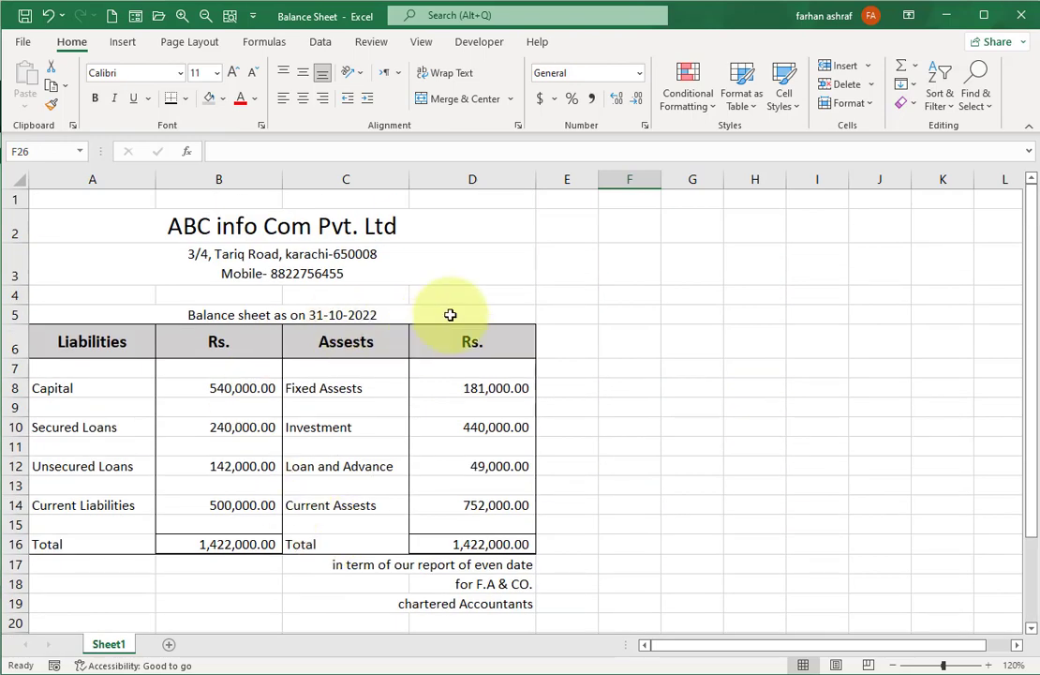
click(422, 45)
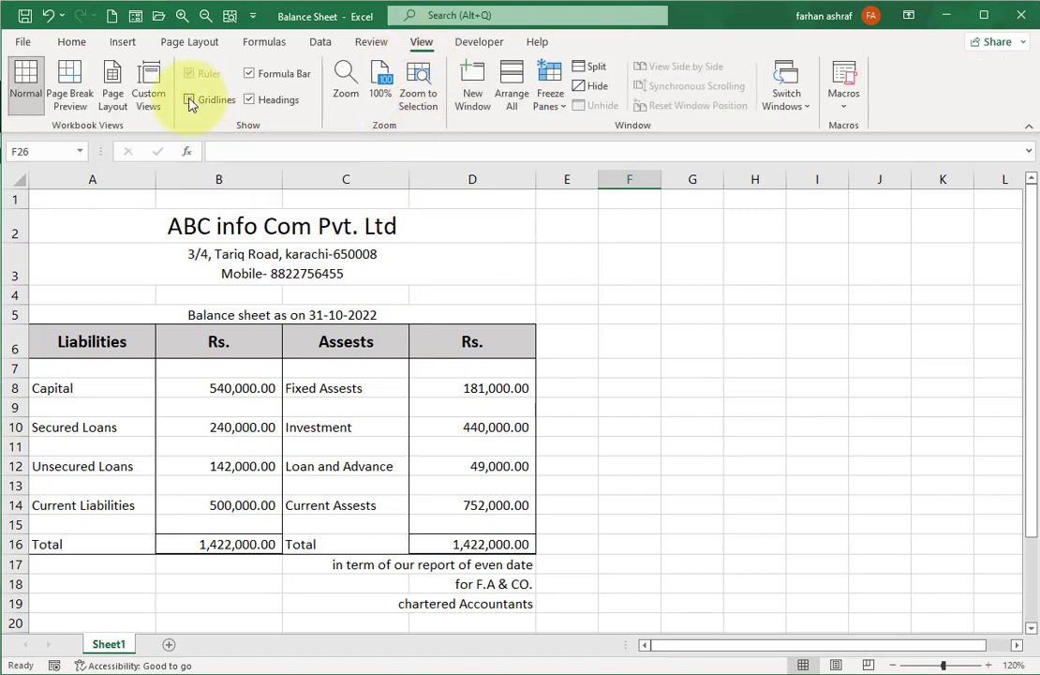
click(190, 100)
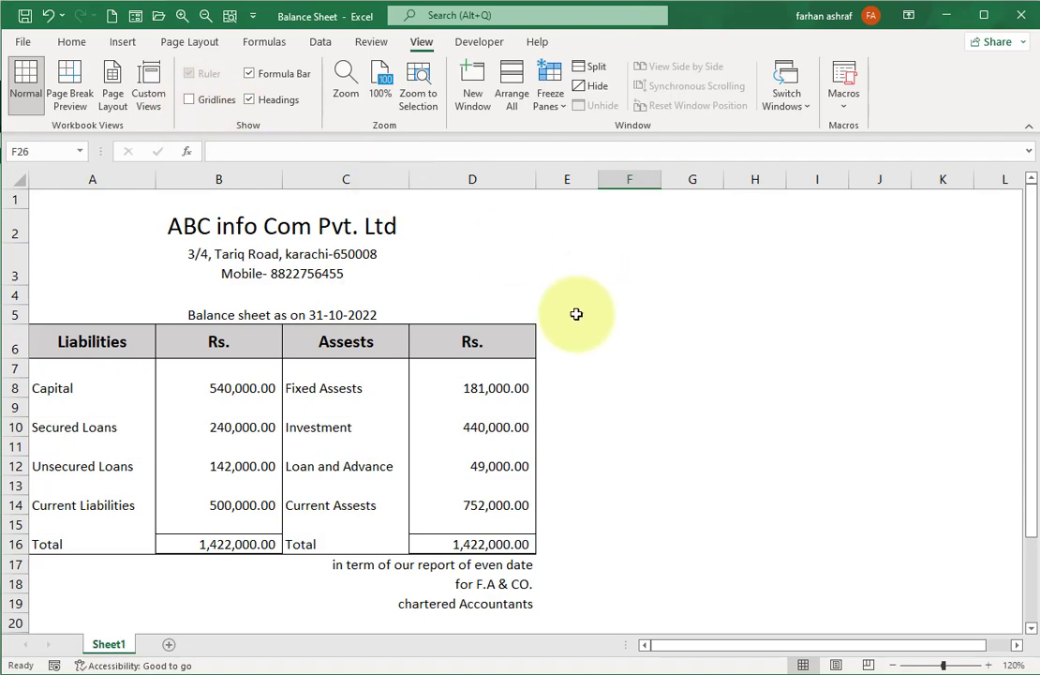
Zoom the sheet out to 90% and open the print preview
click(897, 665)
click(895, 665)
click(895, 666)
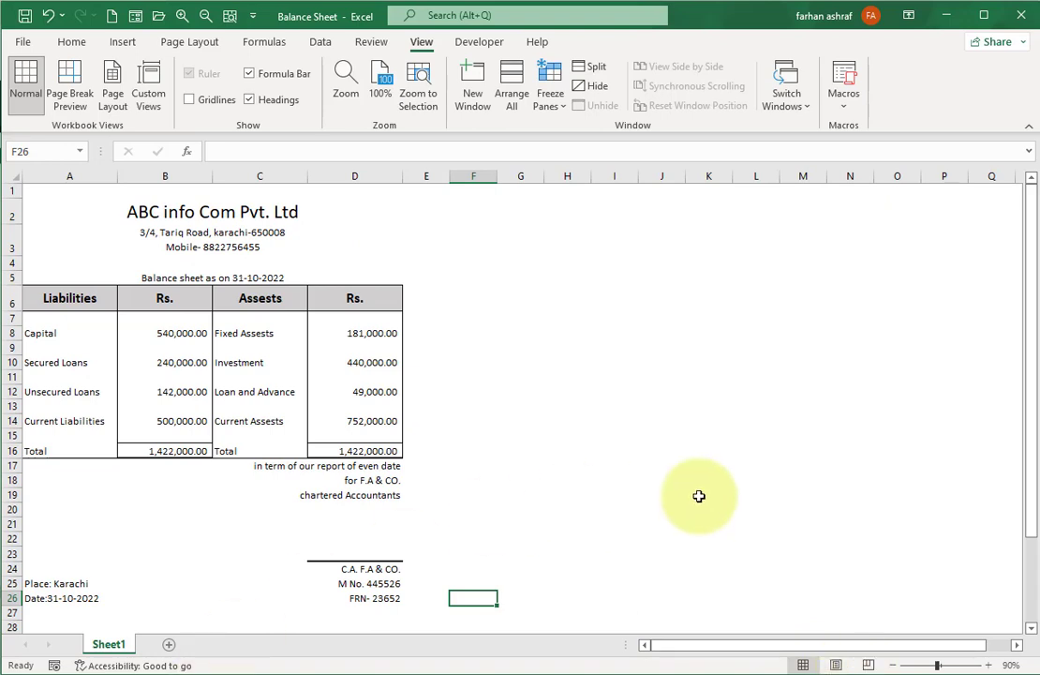
key(ctrl+p)
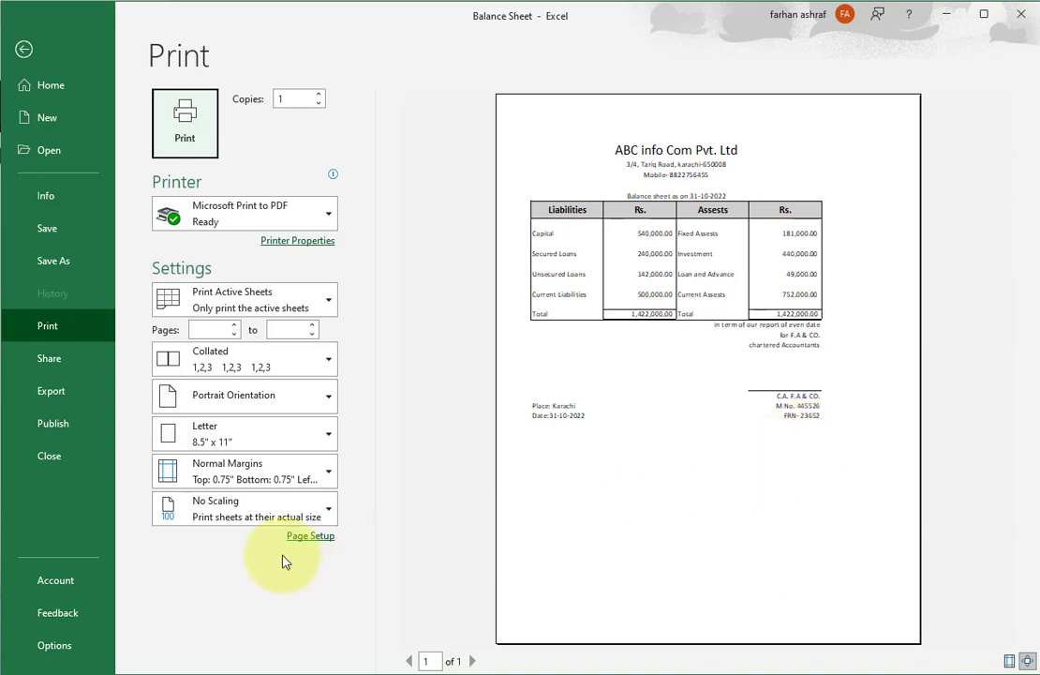
In Page Setup margins, centre the sheet horizontally on the page, then return to the worksheet
click(312, 537)
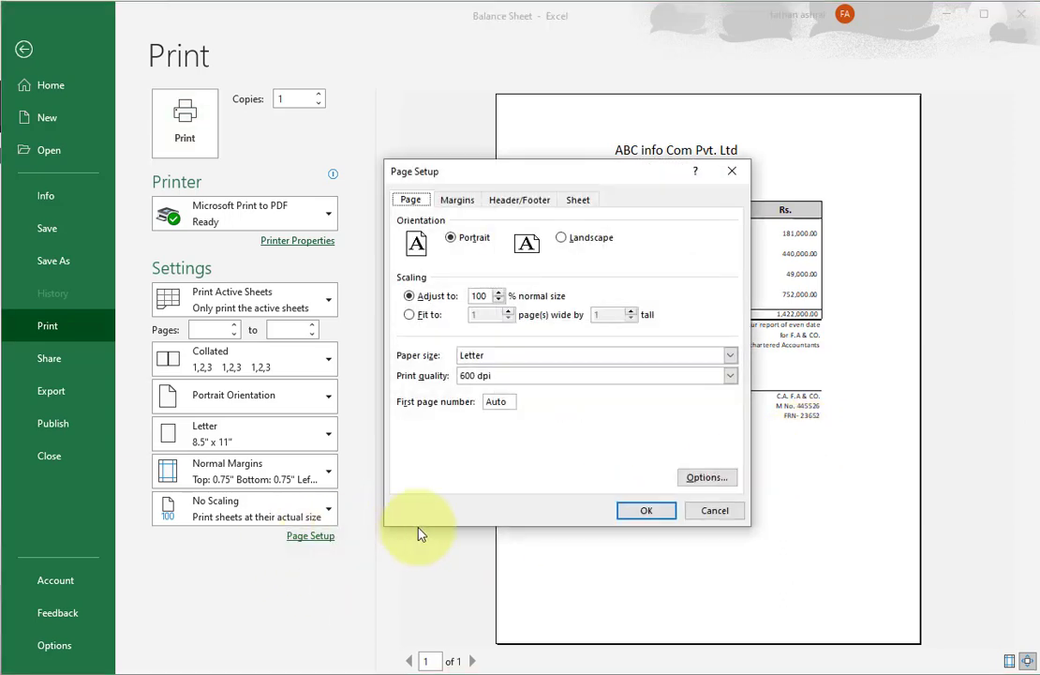
click(459, 201)
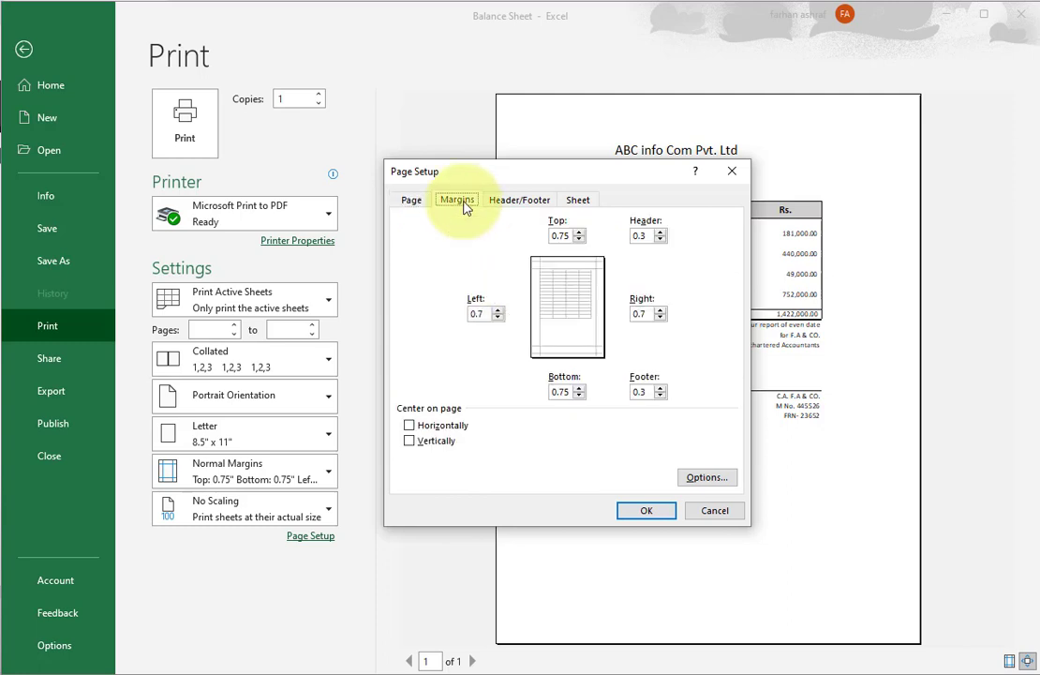
click(409, 426)
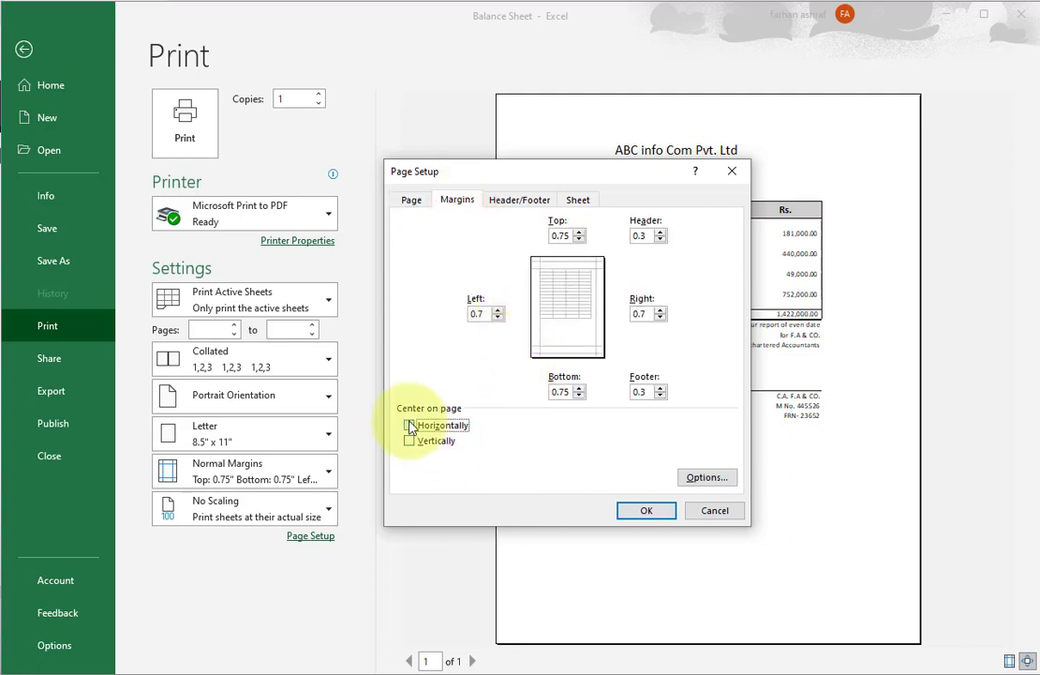
click(647, 513)
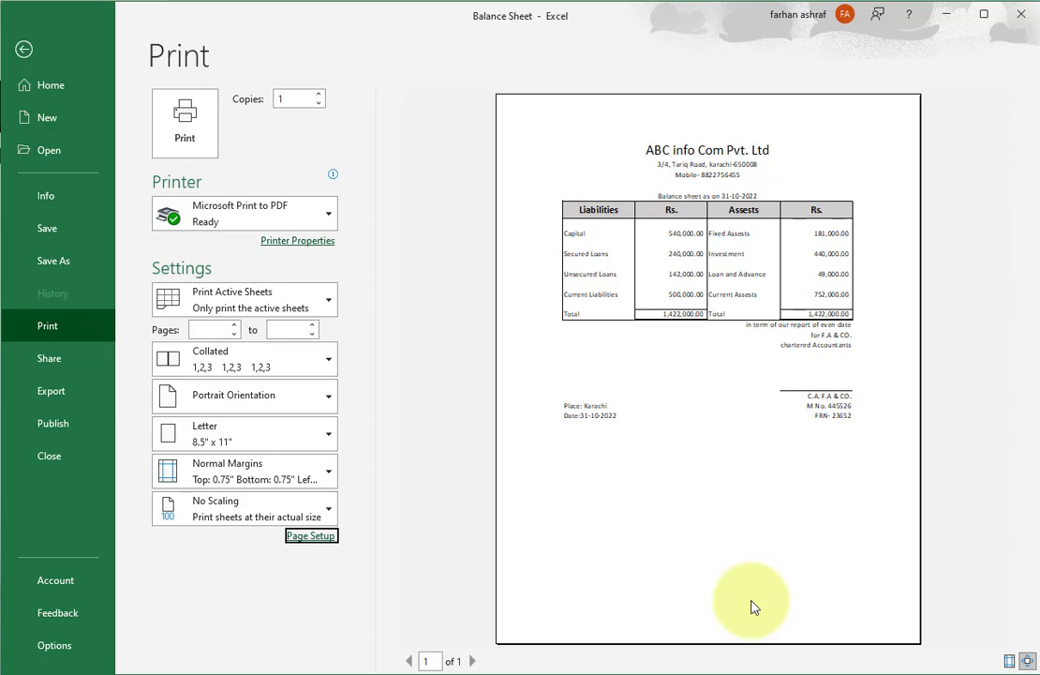
key(Escape)
Bold the signature block D24:D26 and the Place and Date cells A25:A26
scroll(323, 553, up, 2)
scroll(408, 485, down, 4)
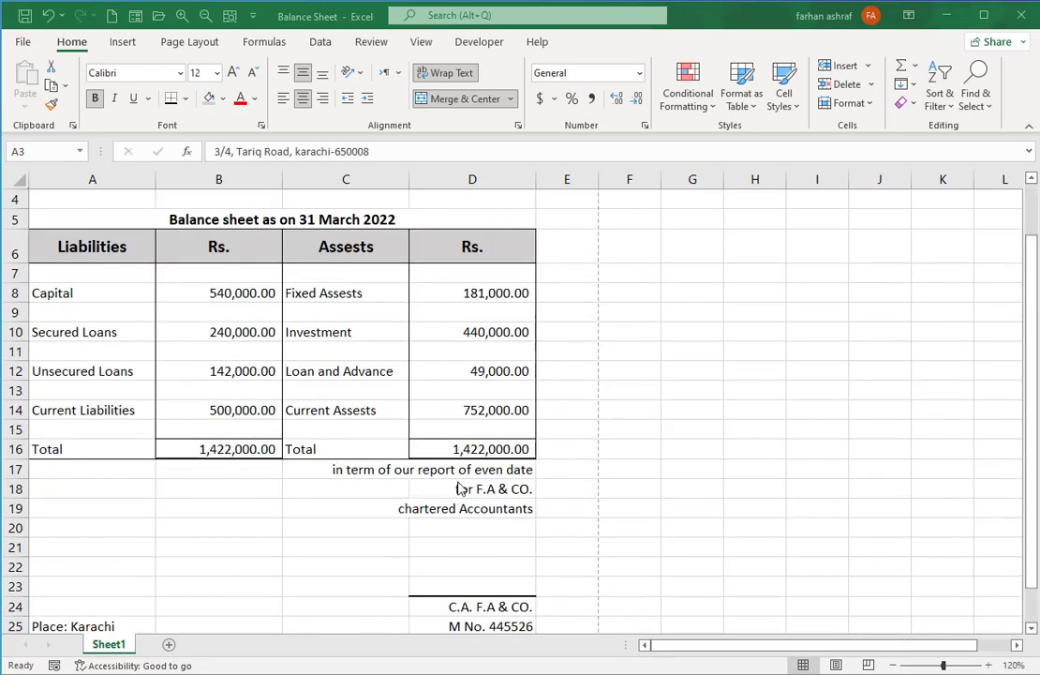
drag(453, 418, 465, 460)
key(ctrl+b)
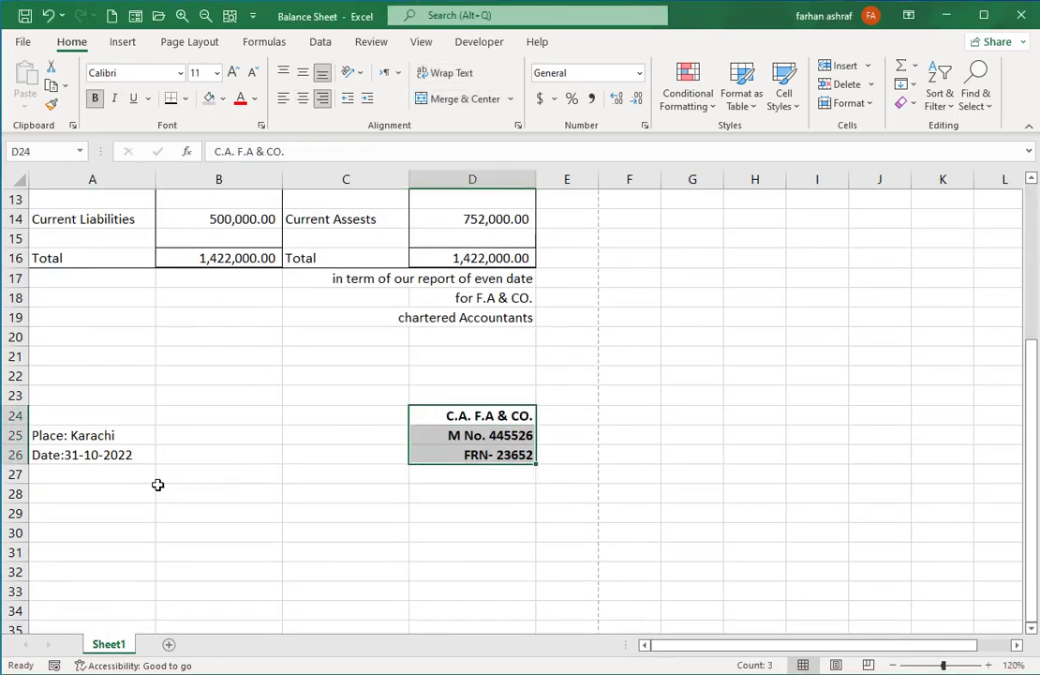
drag(92, 435, 92, 456)
key(ctrl+b)
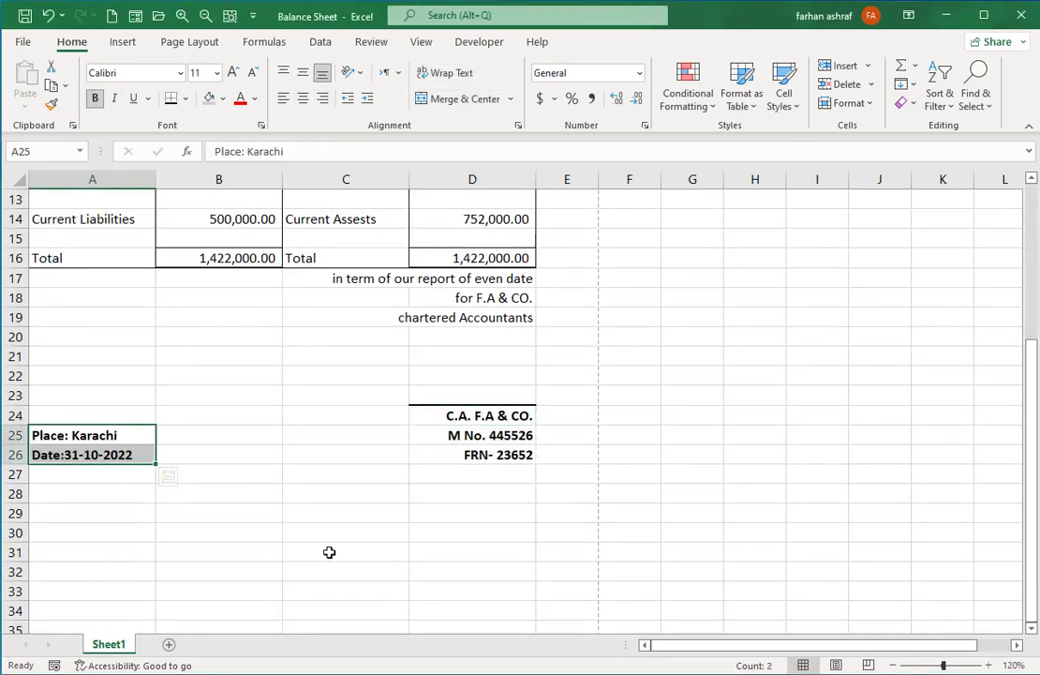
Shorten A26 to just 'Date:' and add a bottom border under it
double_click(135, 455)
key(BackSpace)
key(BackSpace)
key(BackSpace)
key(BackSpace)
key(BackSpace)
key(BackSpace)
key(BackSpace)
key(BackSpace)
key(BackSpace)
key(BackSpace)
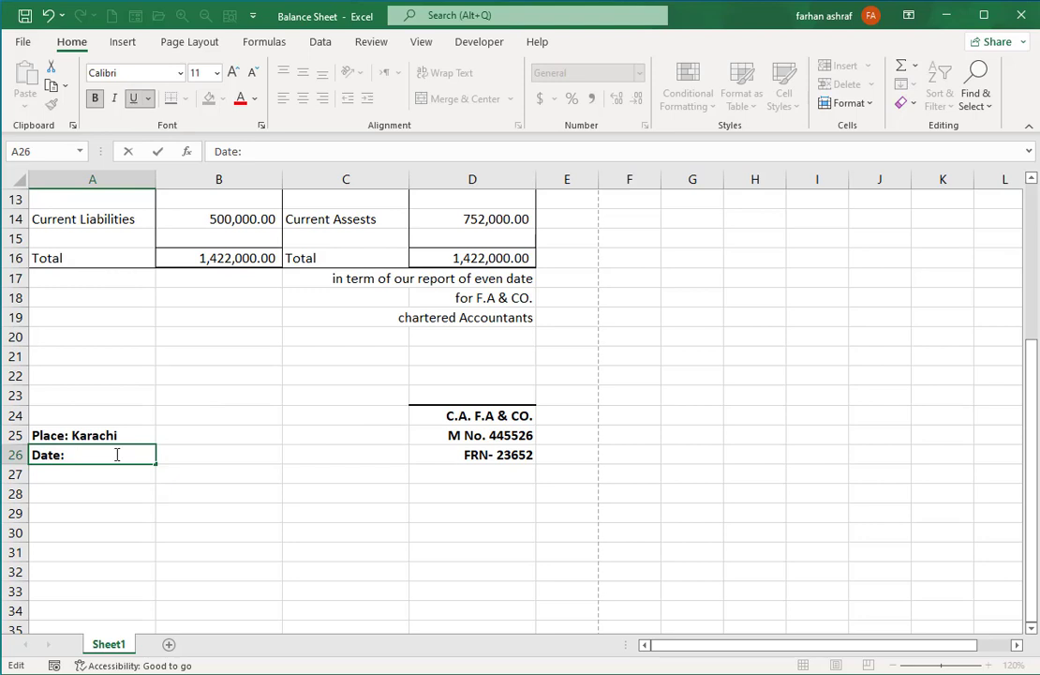
click(241, 462)
click(77, 457)
click(171, 98)
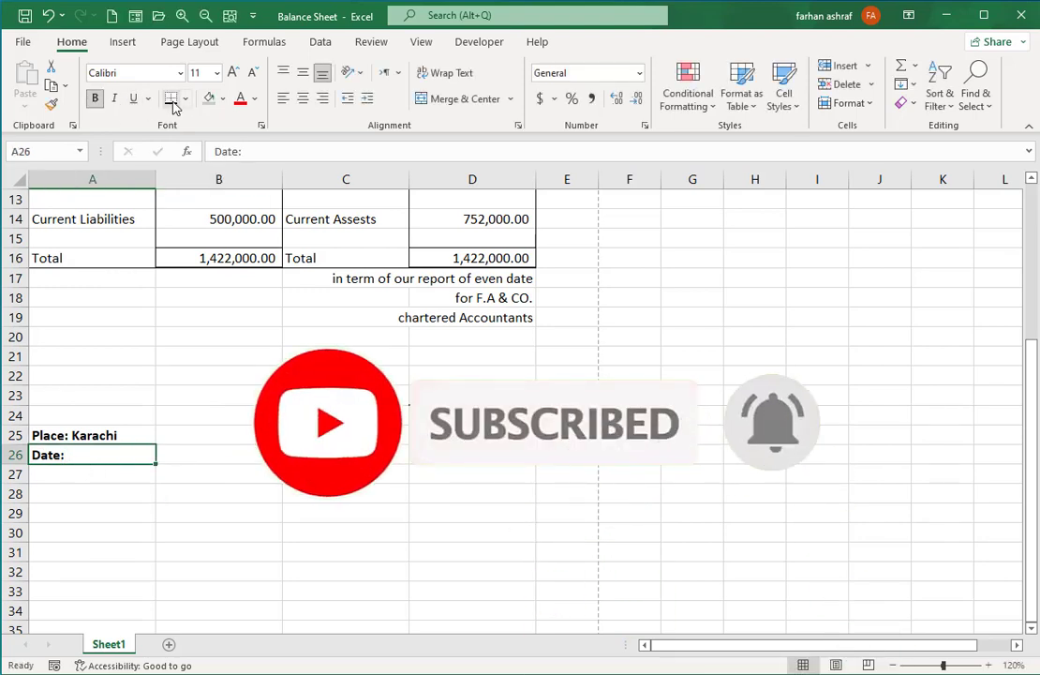
click(237, 474)
click(346, 458)
Add a bottom border under the Place cell A25
click(116, 431)
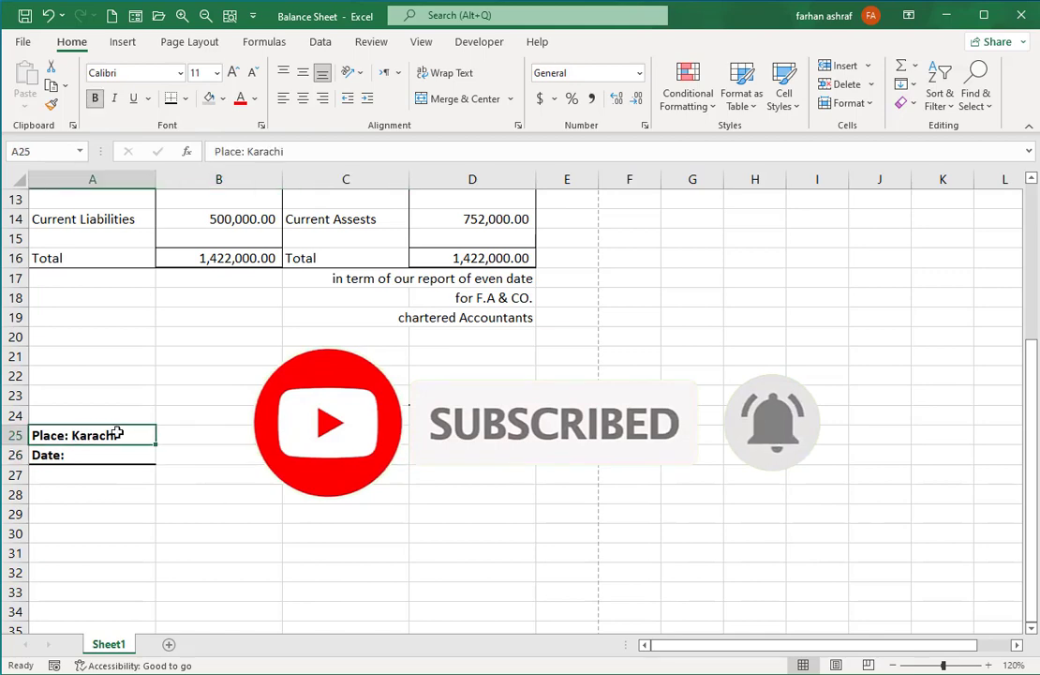
click(170, 97)
click(274, 480)
click(465, 456)
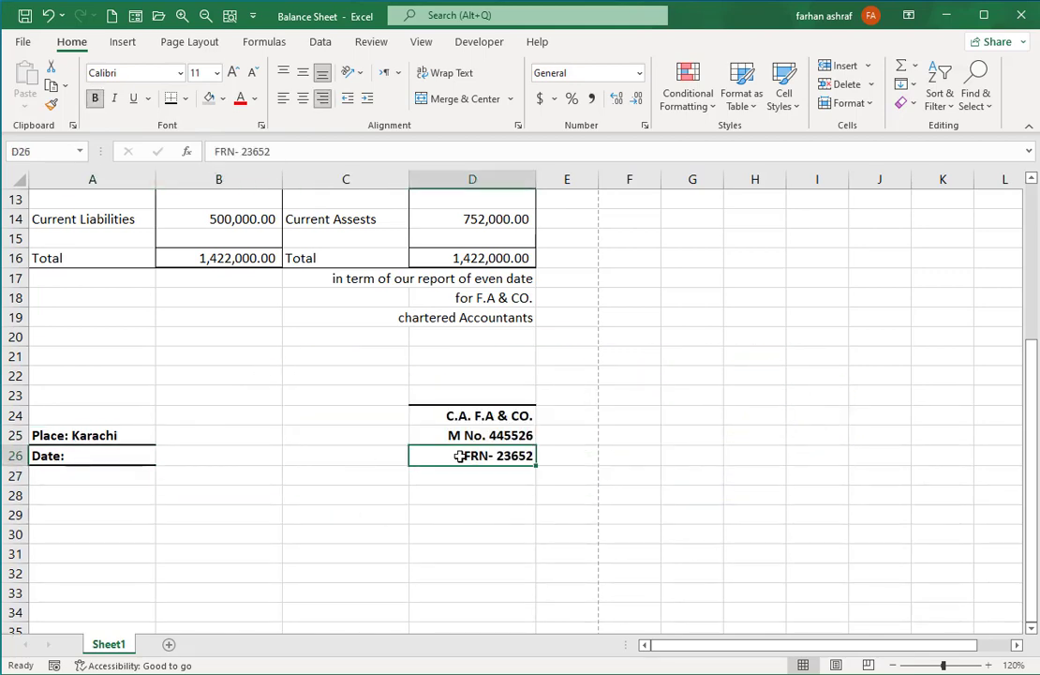
scroll(341, 478, up, 4)
drag(77, 220, 415, 212)
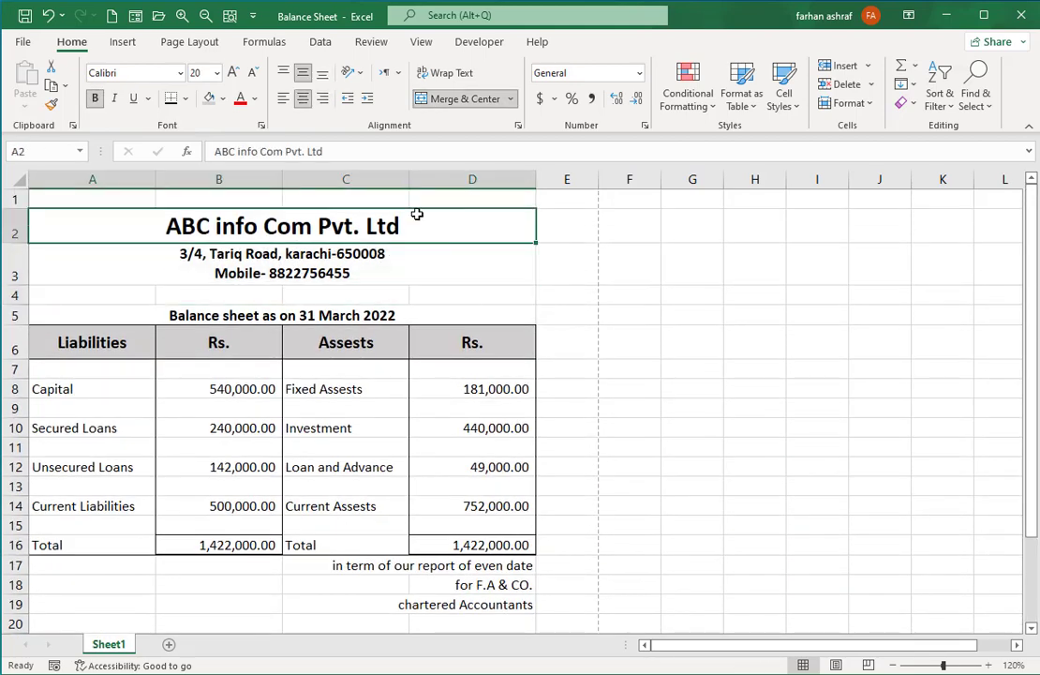
Fill the company name row light blue and the address rows light grey
click(222, 99)
click(270, 165)
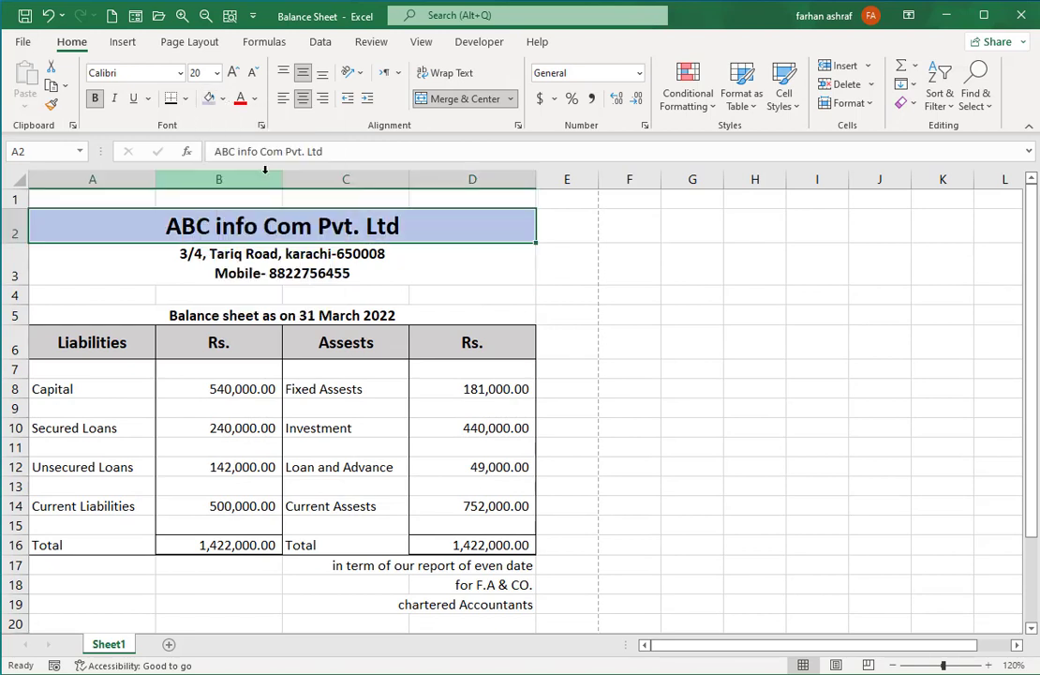
click(281, 264)
click(223, 99)
click(303, 168)
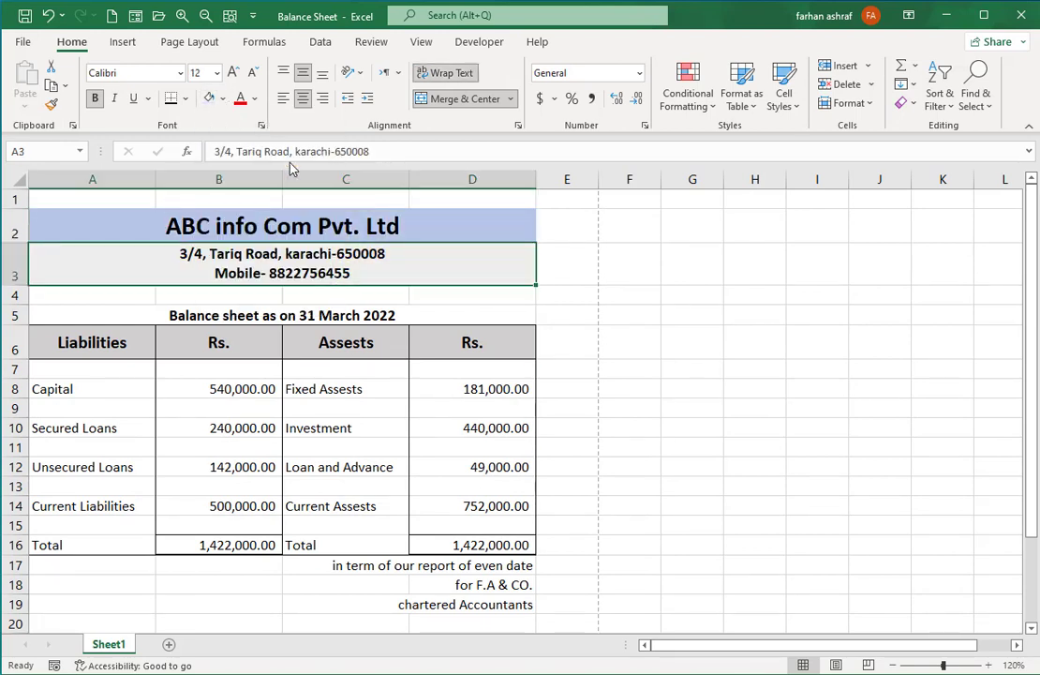
Fill the title row Gold, Accent 4, Lighter 80% and bold the Total label in C16
click(112, 320)
click(222, 98)
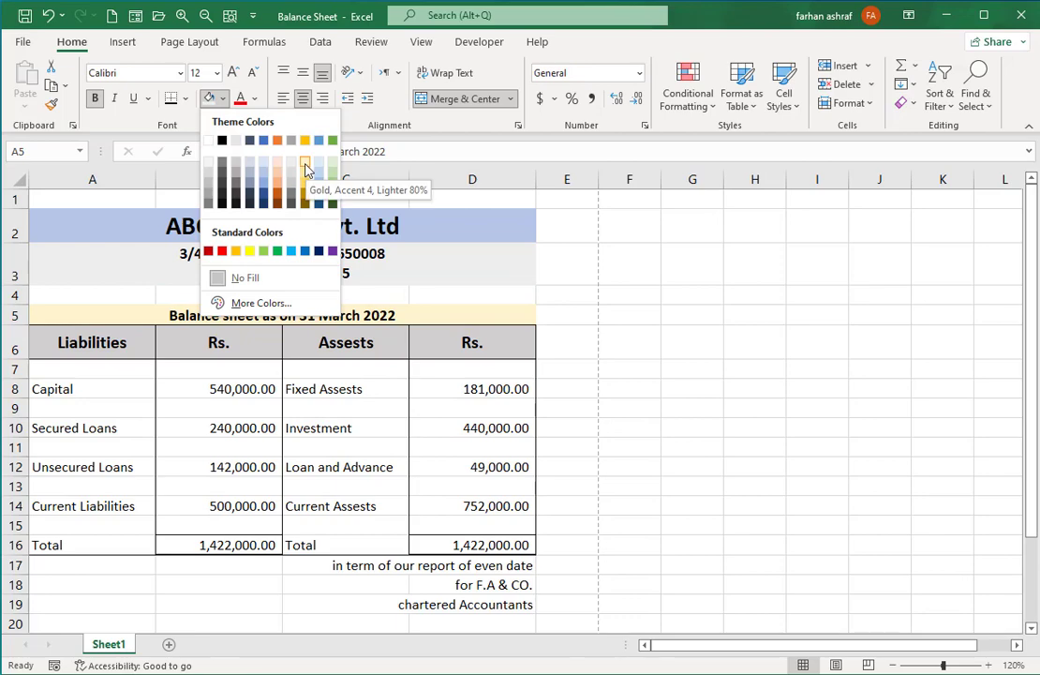
click(305, 168)
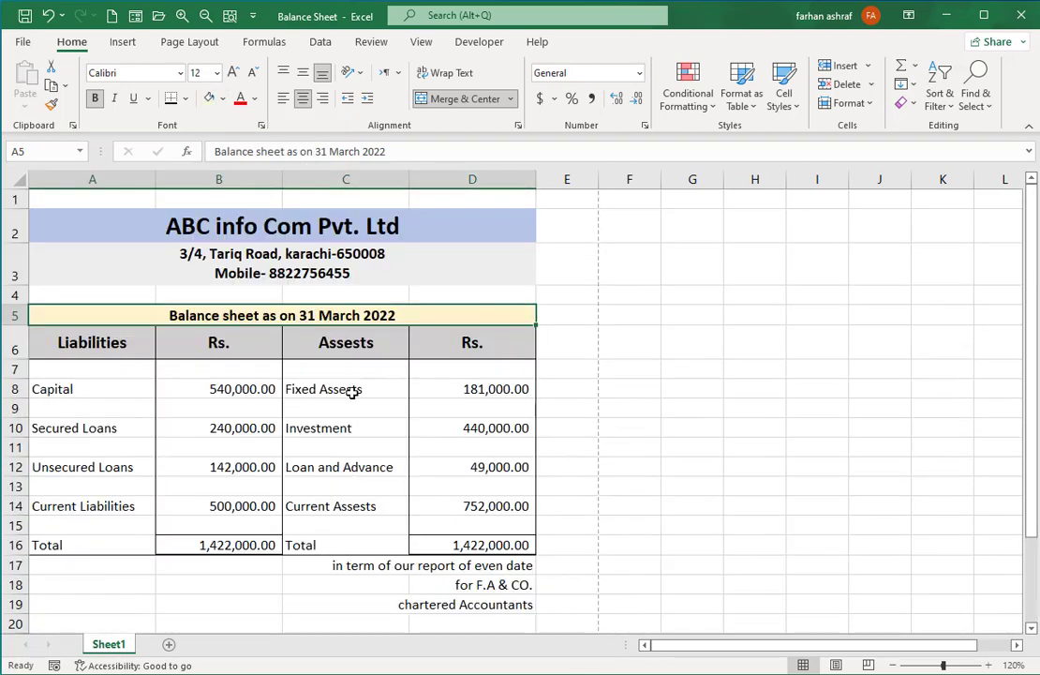
scroll(471, 452, down, 1)
scroll(573, 474, up, 1)
scroll(185, 443, down, 2)
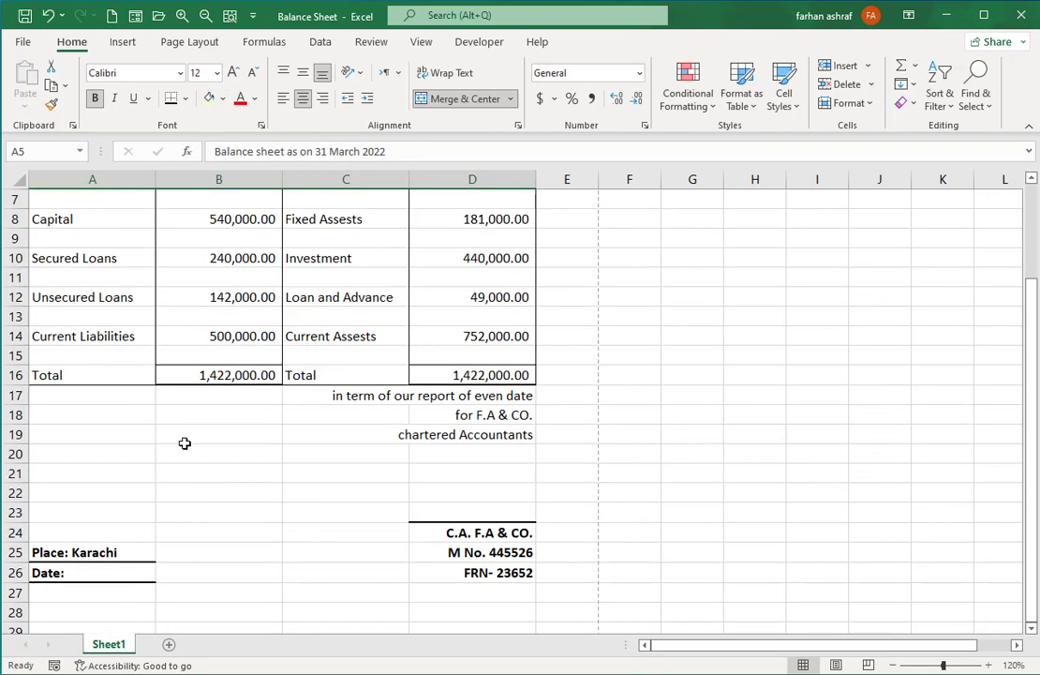
click(307, 374)
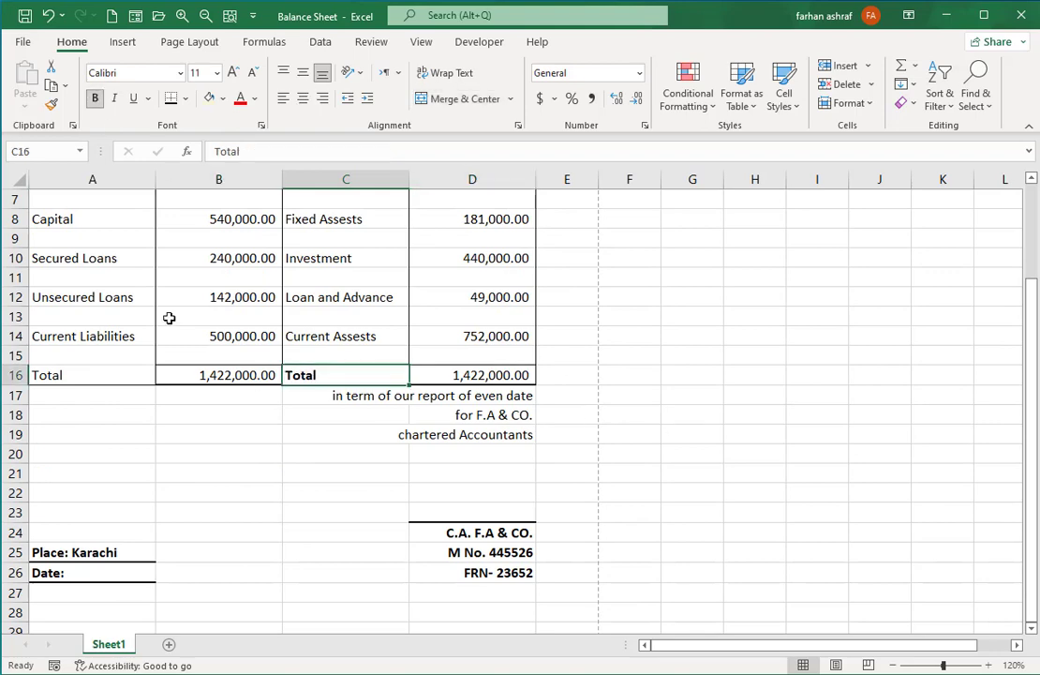
key(Home)
scroll(216, 506, up, 2)
scroll(314, 509, down, 1)
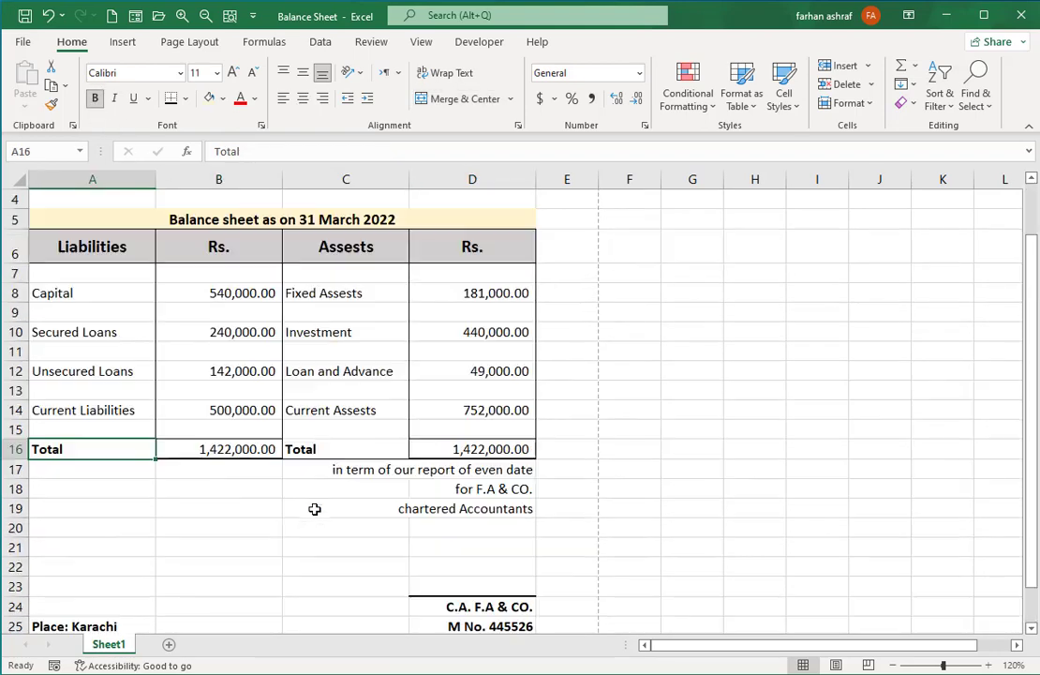